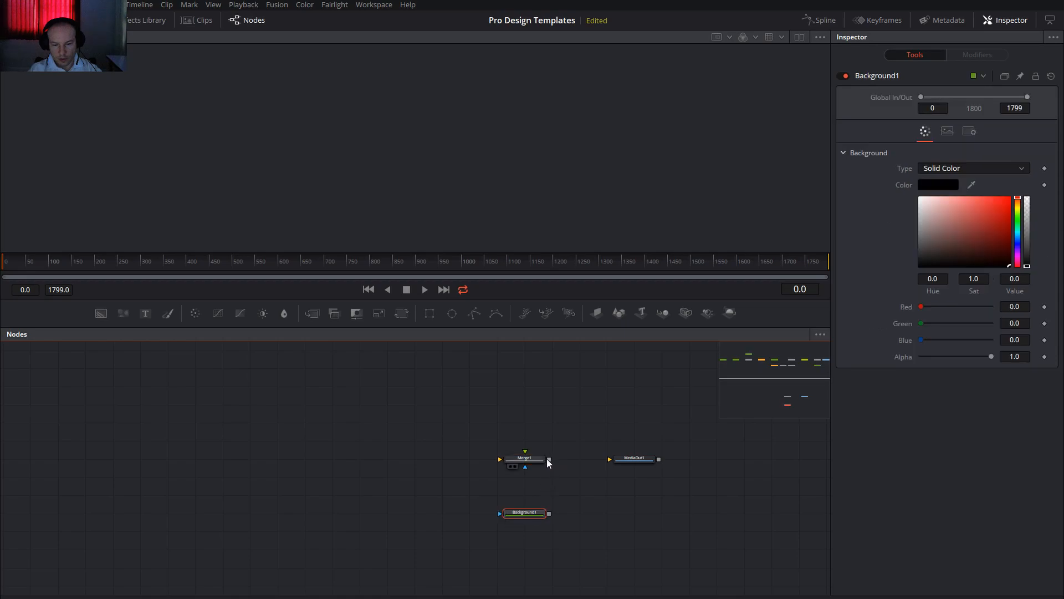
# Connect Background1 to Merge1, link the merge to MediaOut1, and set Background1's resolution to 1920 by 1080
pyautogui.moveTo(549, 513); pyautogui.dragTo(525, 467)
pyautogui.click(947, 132)
pyautogui.click(985, 189)
pyautogui.write('1920')
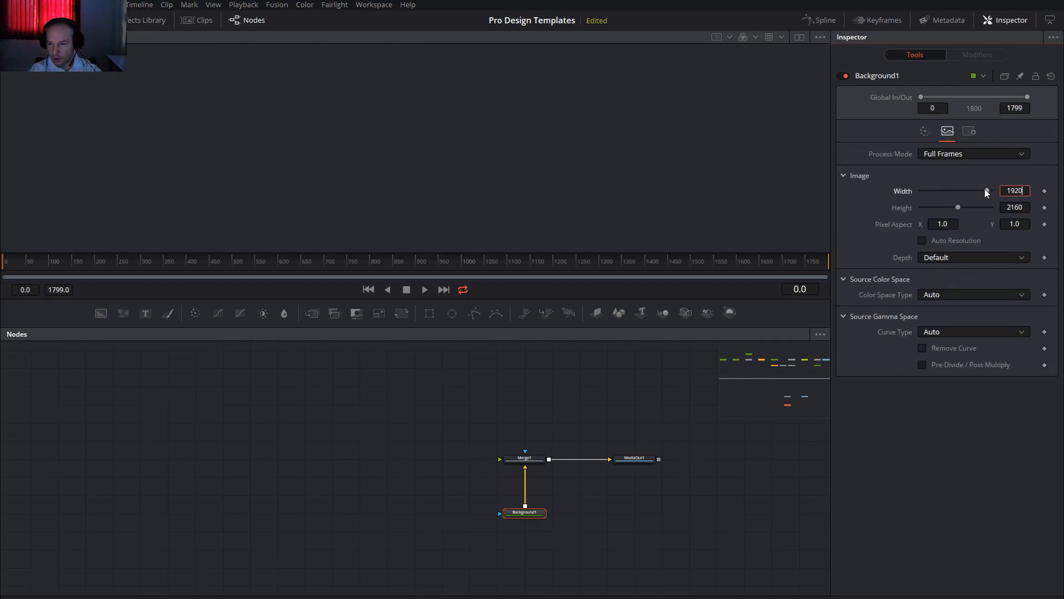
pyautogui.press('Tab')
pyautogui.write('1080')
pyautogui.press('Tab')
pyautogui.click(424, 415)
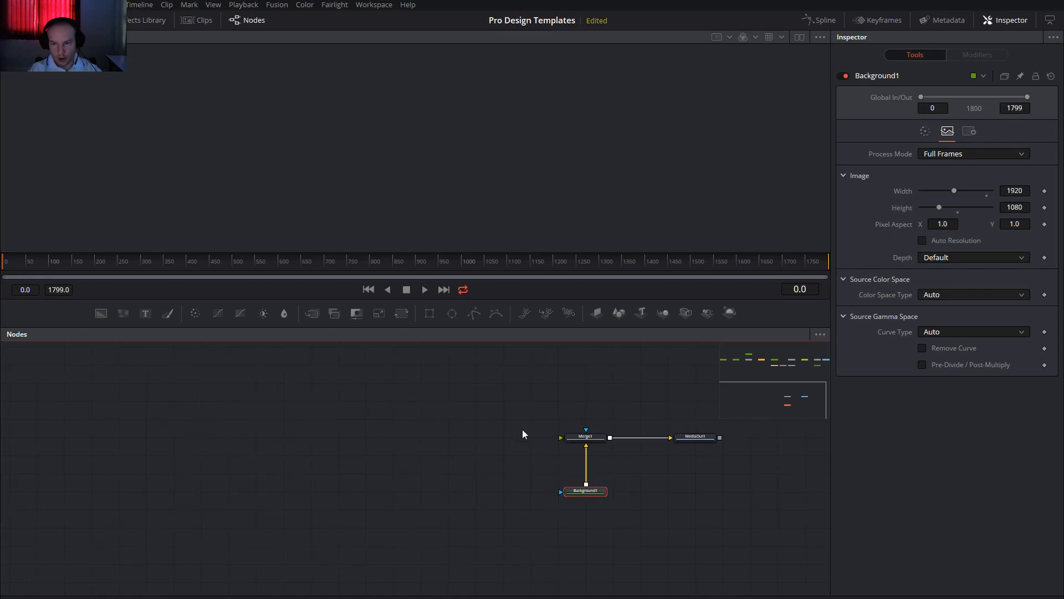
# Add a second Background node well before Merge1 and set its image size to 1920 by 2
pyautogui.moveTo(598, 480); pyautogui.dragTo(574, 481)
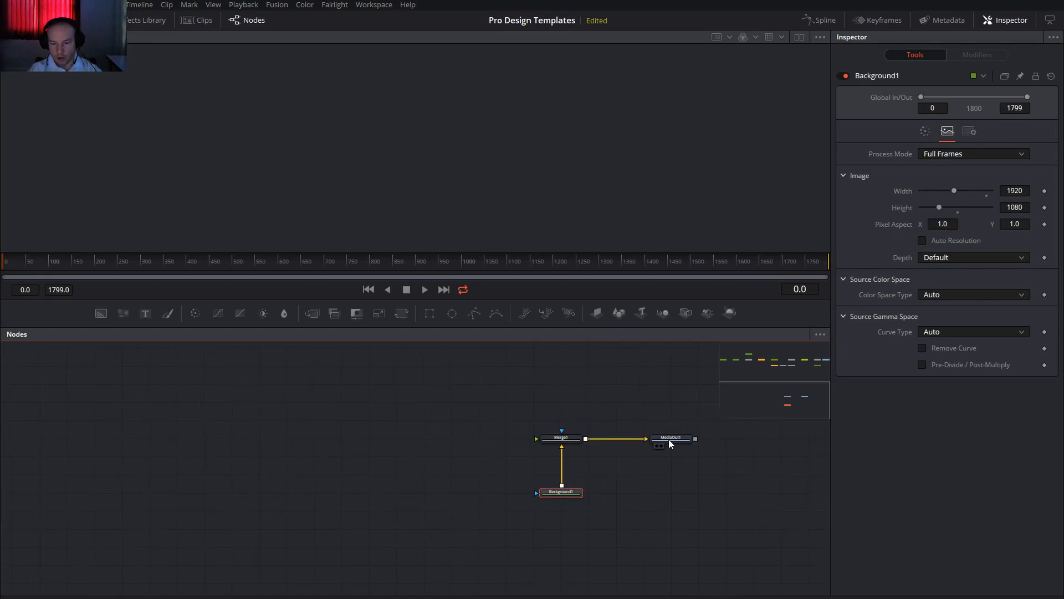
pyautogui.click(672, 438)
pyautogui.moveTo(428, 396); pyautogui.dragTo(564, 407)
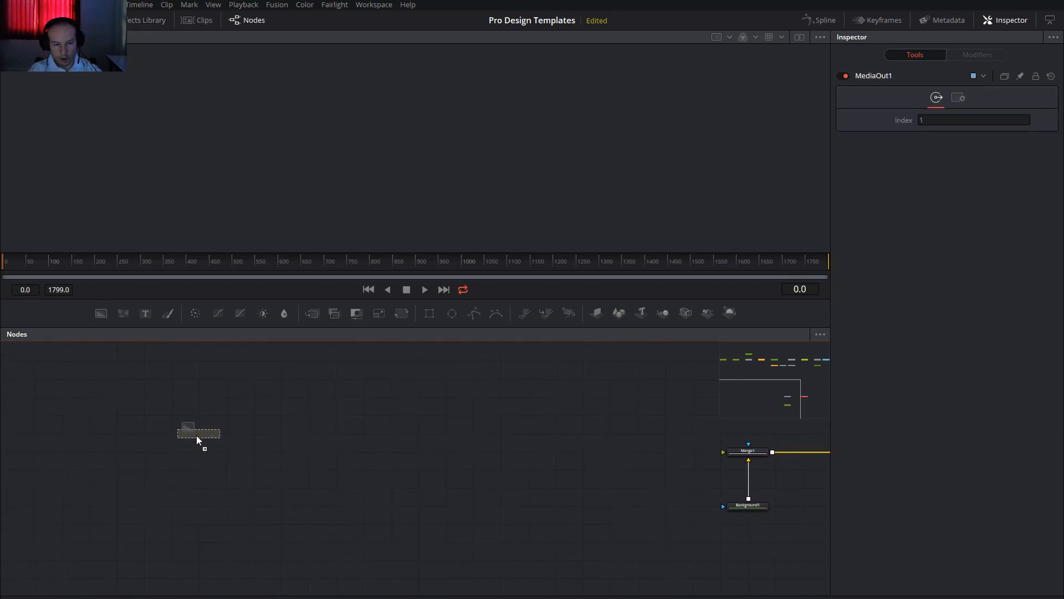
pyautogui.moveTo(197, 433); pyautogui.dragTo(199, 434)
pyautogui.click(945, 132)
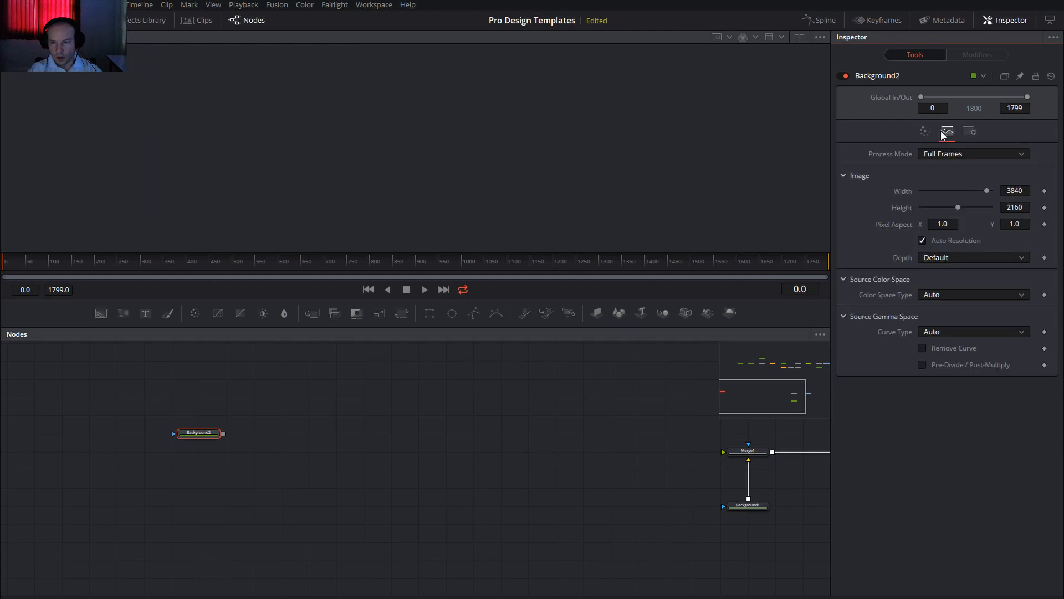
pyautogui.click(1020, 207)
pyautogui.write('2')
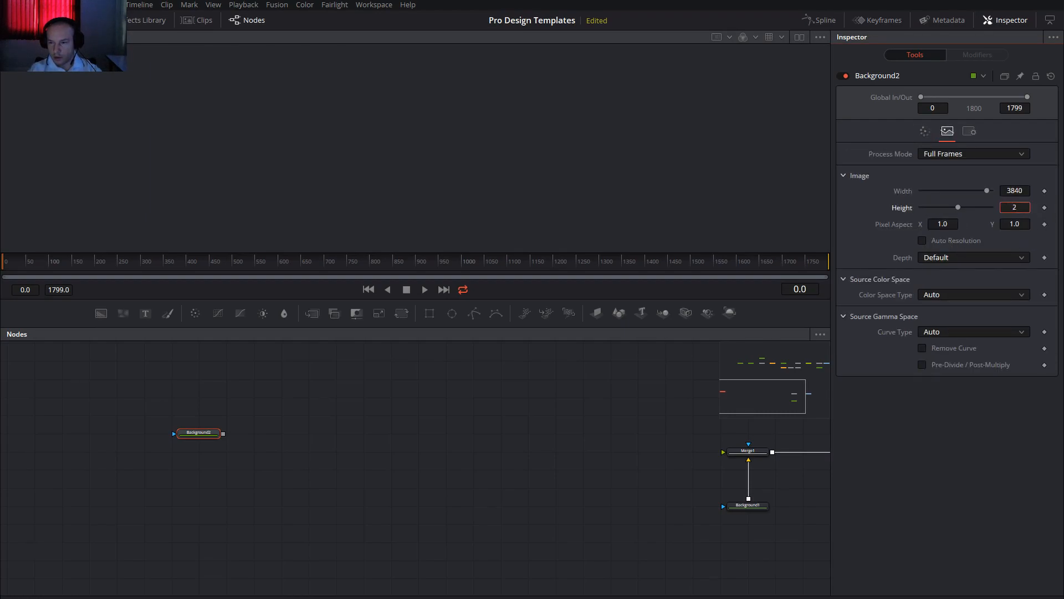
pyautogui.click(1015, 190)
pyautogui.moveTo(1026, 190); pyautogui.dragTo(997, 194)
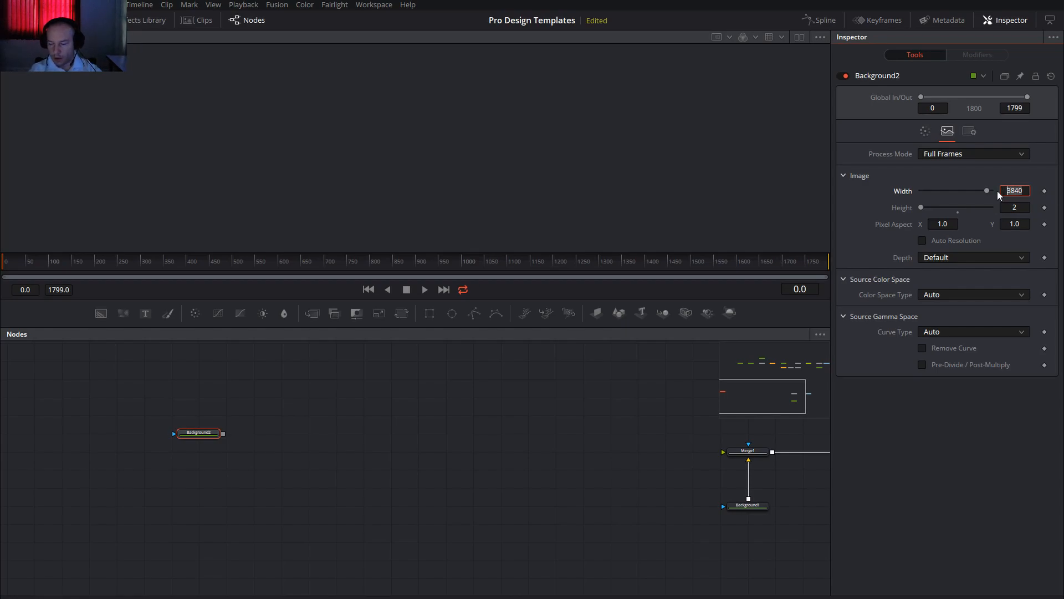
pyautogui.press('Tab')
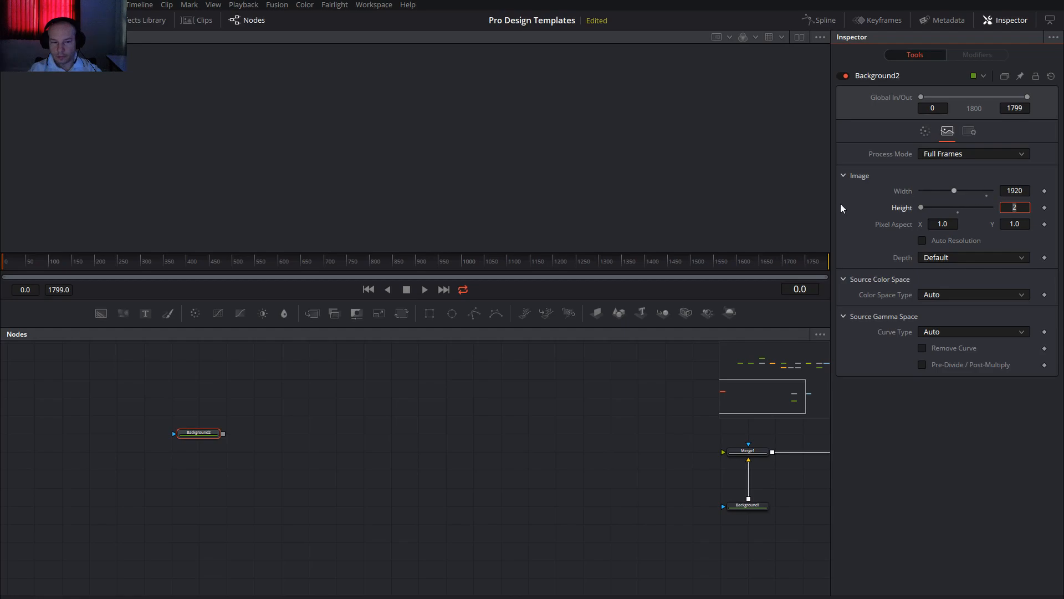
# Add a FastNoise node and connect it to the mask input of Background2
pyautogui.moveTo(303, 394); pyautogui.dragTo(474, 394)
pyautogui.click(287, 394)
pyautogui.hotkey('shift', 'space')
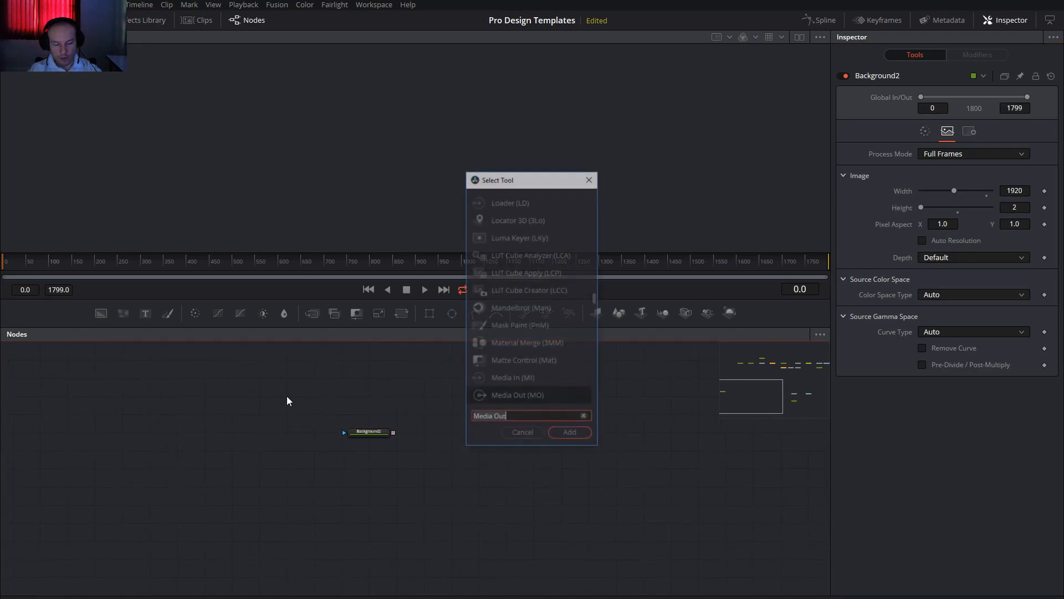
pyautogui.write('fast')
pyautogui.click(515, 219)
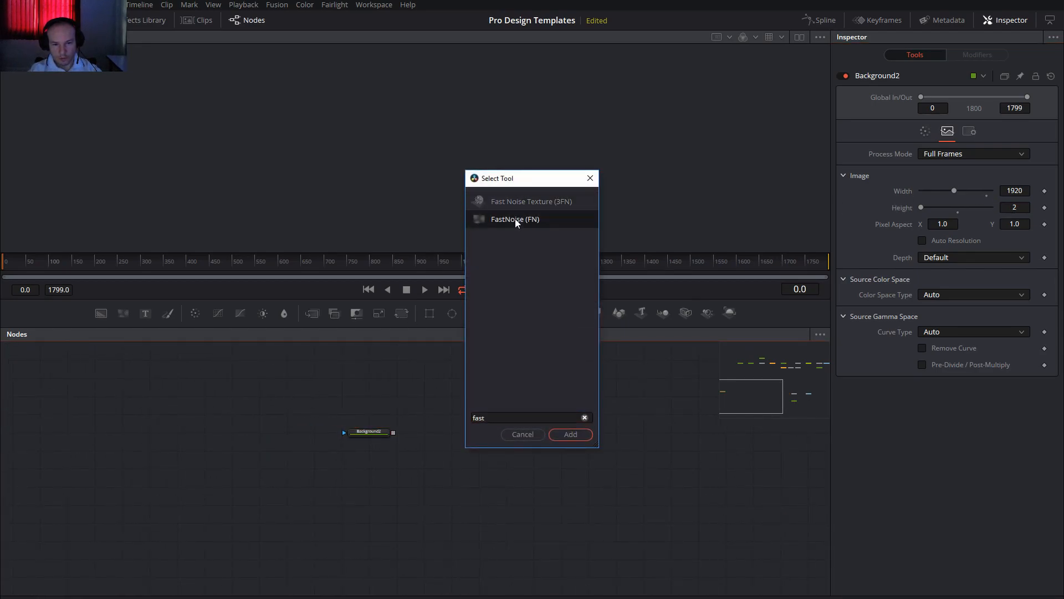
pyautogui.click(570, 433)
pyautogui.moveTo(287, 394); pyautogui.dragTo(371, 431)
# Connect Background2 to Merge1's foreground input and line up the FastNoise and Background2 nodes with the merge
pyautogui.moveTo(584, 444); pyautogui.dragTo(348, 458)
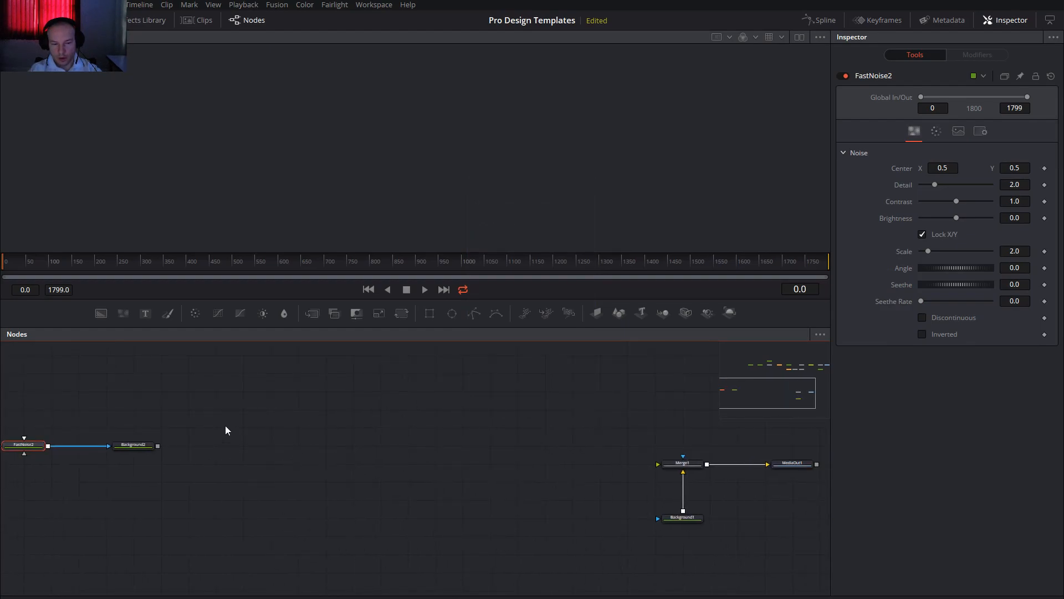
pyautogui.moveTo(158, 446); pyautogui.dragTo(659, 464)
pyautogui.moveTo(118, 422); pyautogui.dragTo(326, 466)
pyautogui.moveTo(230, 448); pyautogui.dragTo(232, 467)
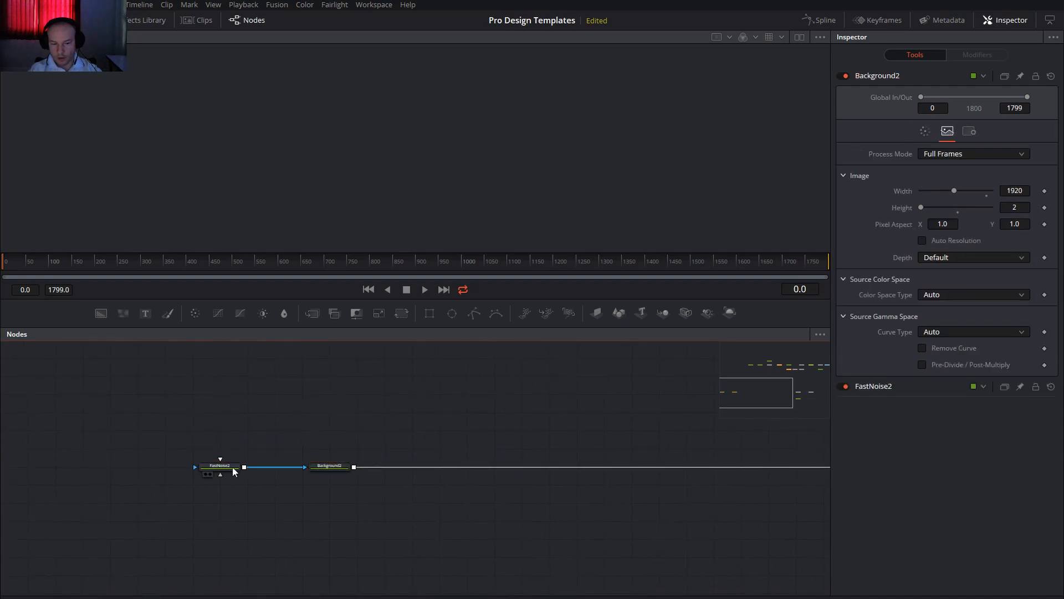
# Set the FastNoise node's image size to 1920 wide by 2 high
pyautogui.click(958, 133)
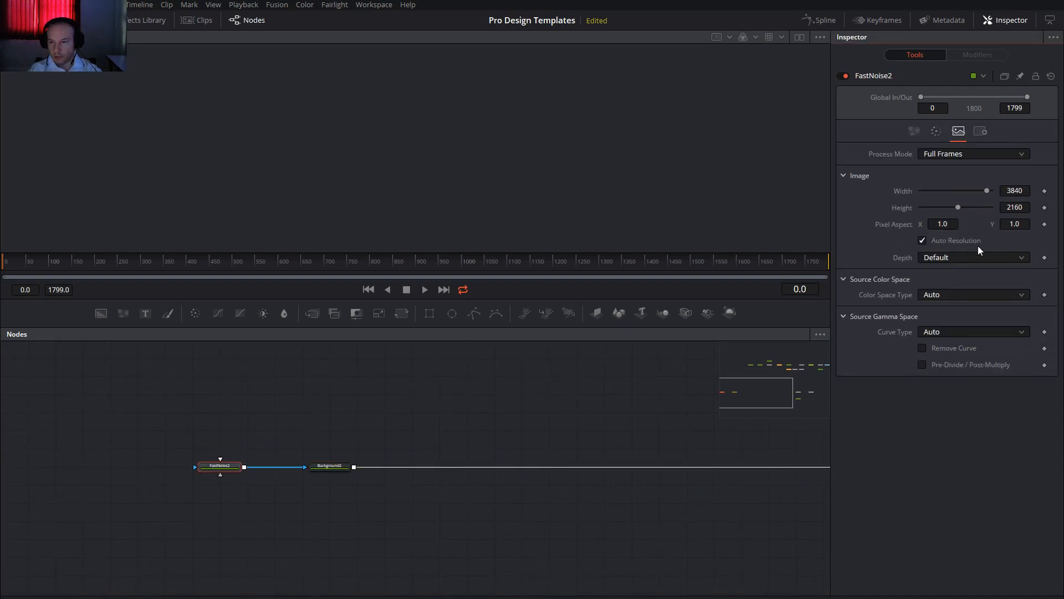
pyautogui.click(1026, 192)
pyautogui.write('1920')
pyautogui.press('Tab')
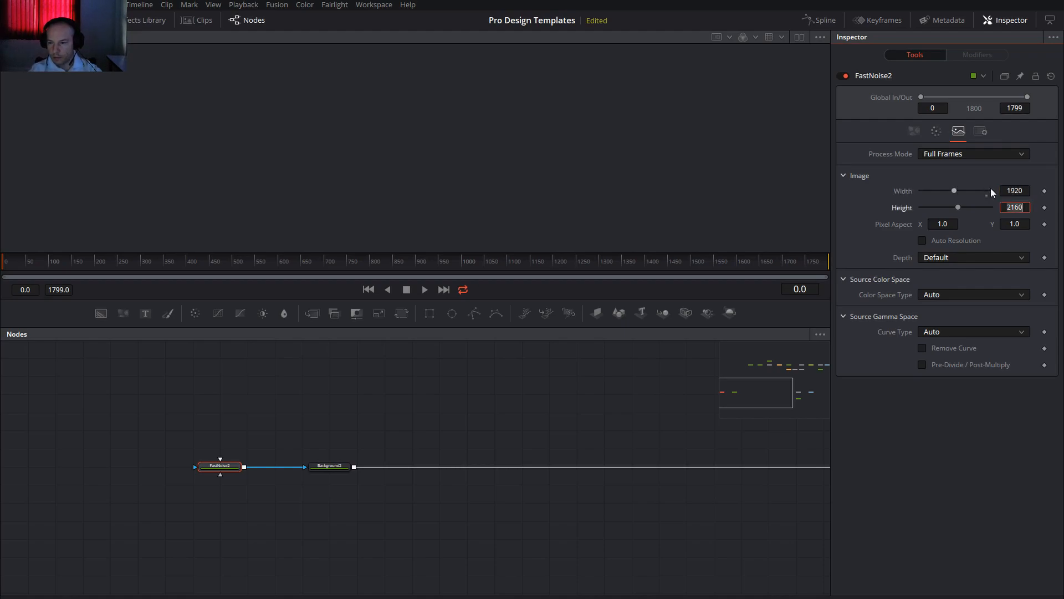
pyautogui.write('2')
pyautogui.press('Tab')
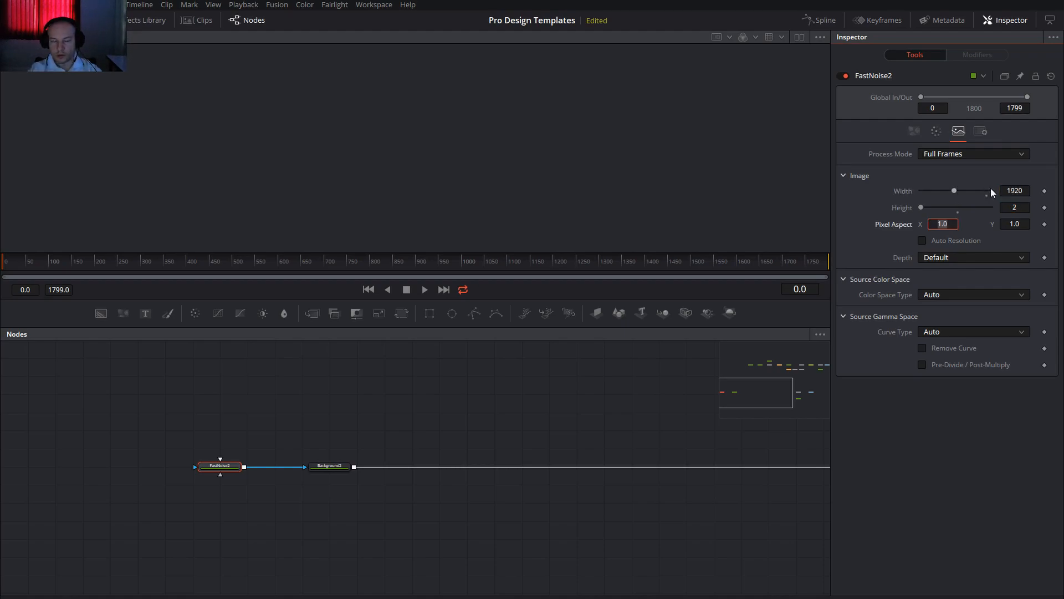
# Set the color of Background2 to white
pyautogui.click(329, 465)
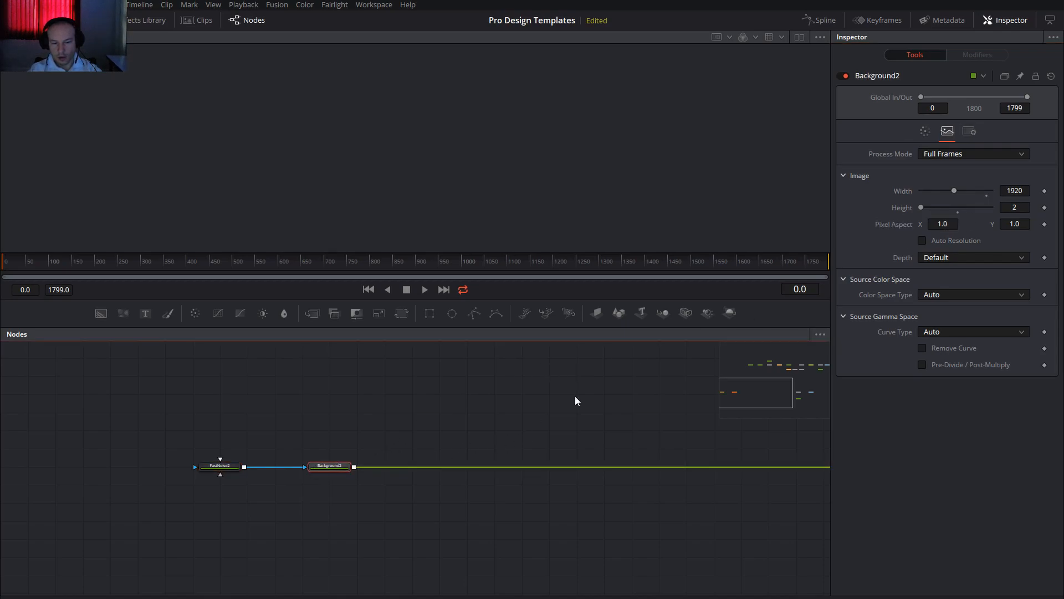
pyautogui.click(925, 132)
pyautogui.moveTo(947, 238); pyautogui.dragTo(893, 171)
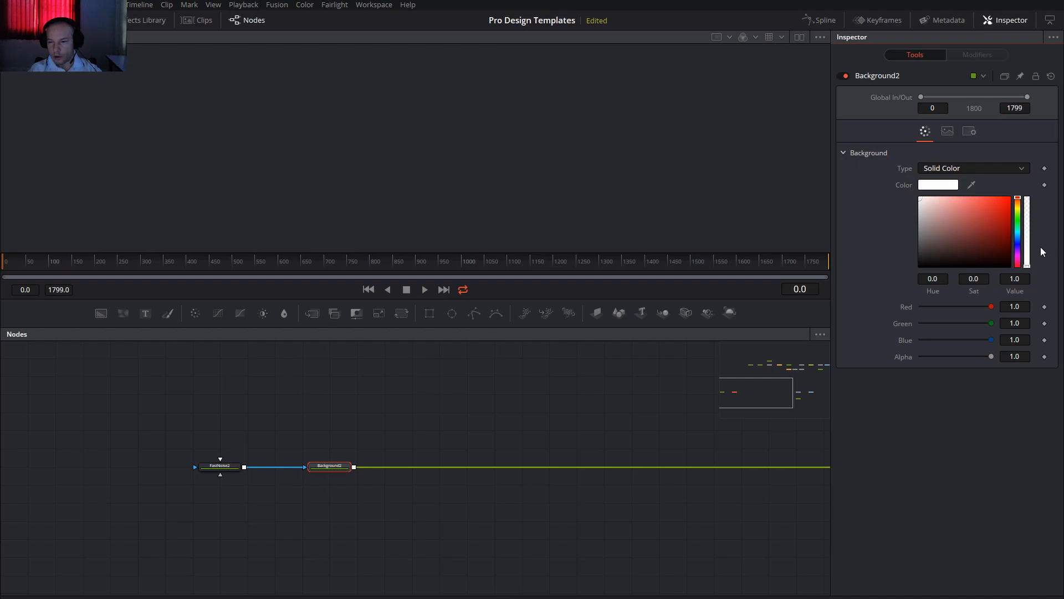
# Display the MediaOut1 node in the viewer
pyautogui.moveTo(603, 428); pyautogui.dragTo(317, 441)
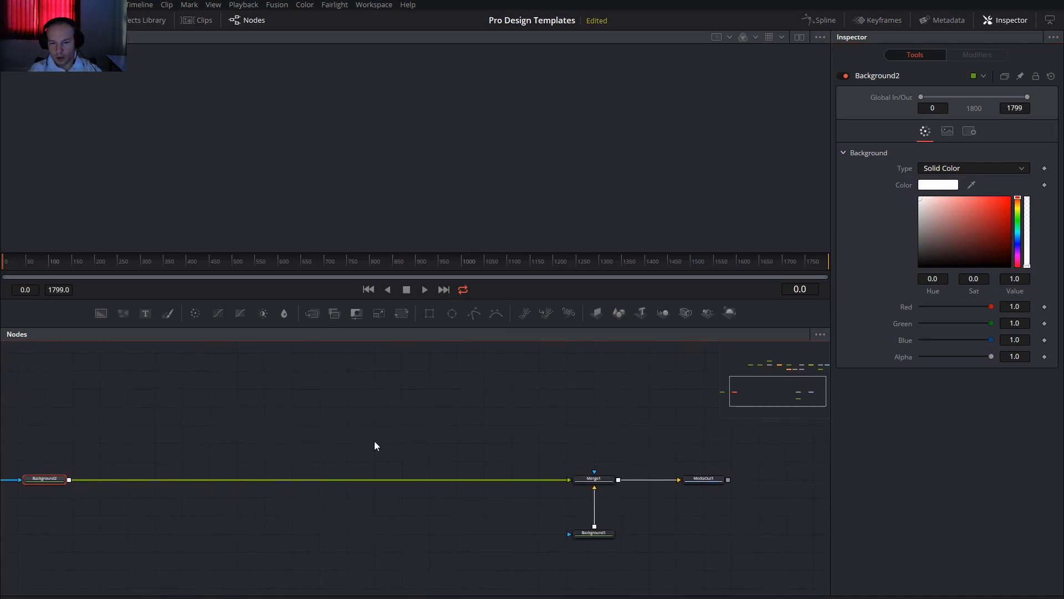
pyautogui.click(705, 480)
pyautogui.press('1')
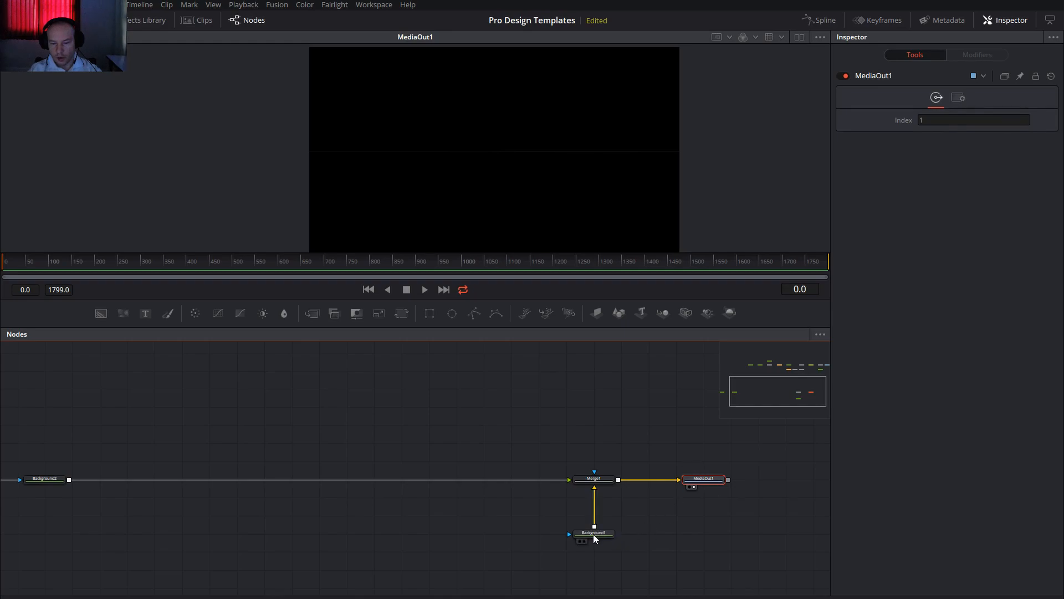
# Make Background1 fully transparent with an alpha of 0.0 and inspect the thin line up close
pyautogui.click(593, 533)
pyautogui.click(923, 131)
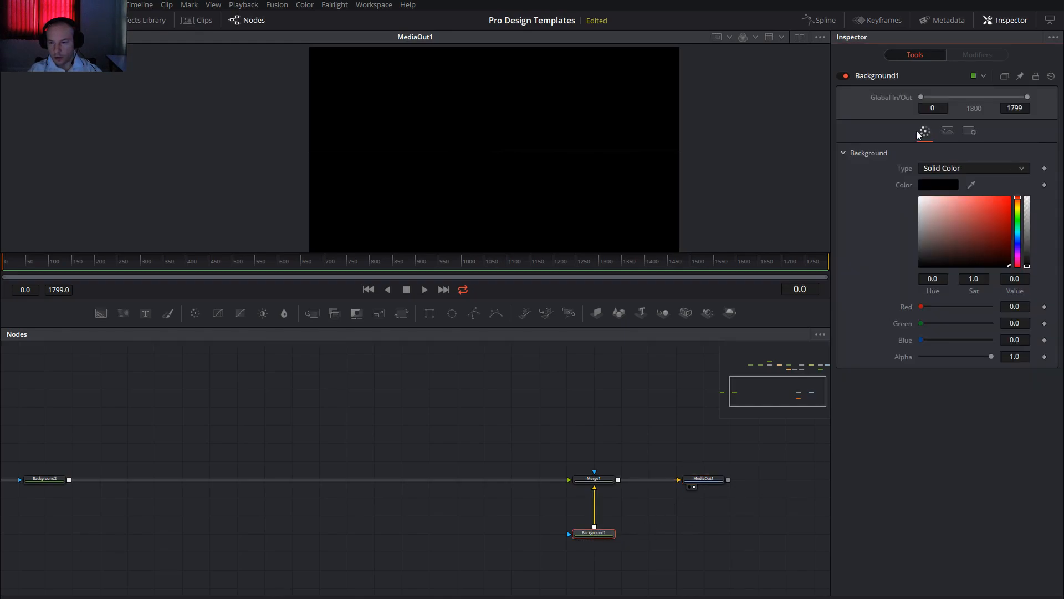
pyautogui.moveTo(1029, 264); pyautogui.dragTo(1030, 192)
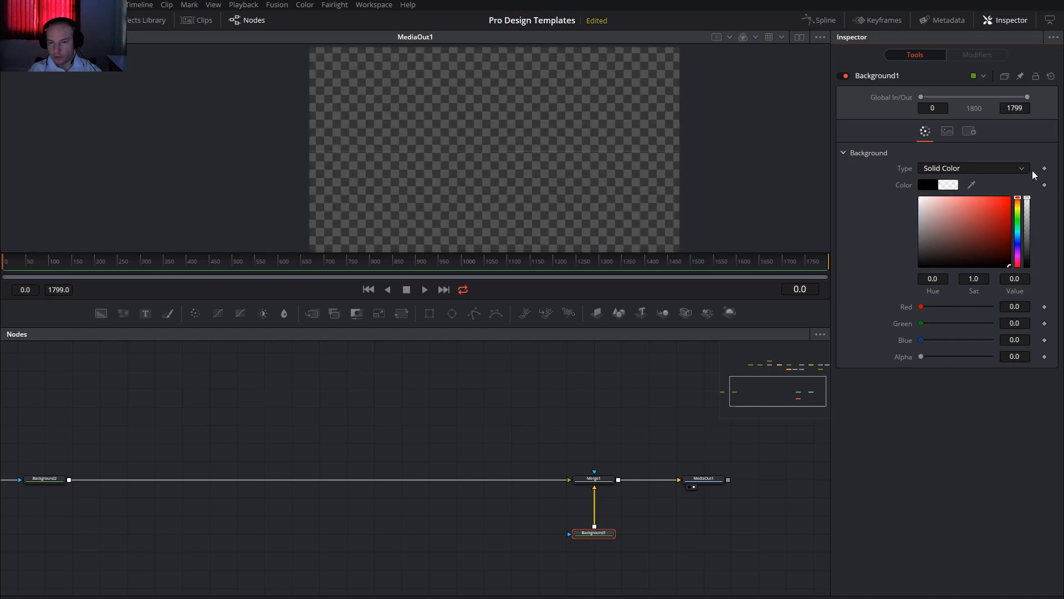
pyautogui.scroll(4, 488, 154)
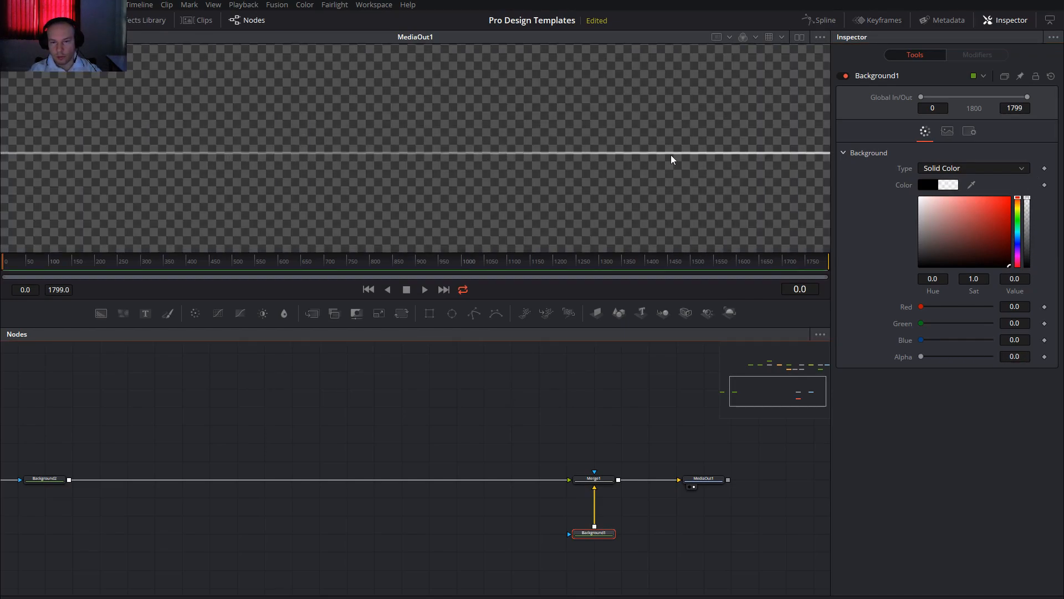
# Insert a Merge node between Background2 and Merge1, and add a Background node above it with alpha 0.0
pyautogui.moveTo(312, 314); pyautogui.dragTo(399, 456)
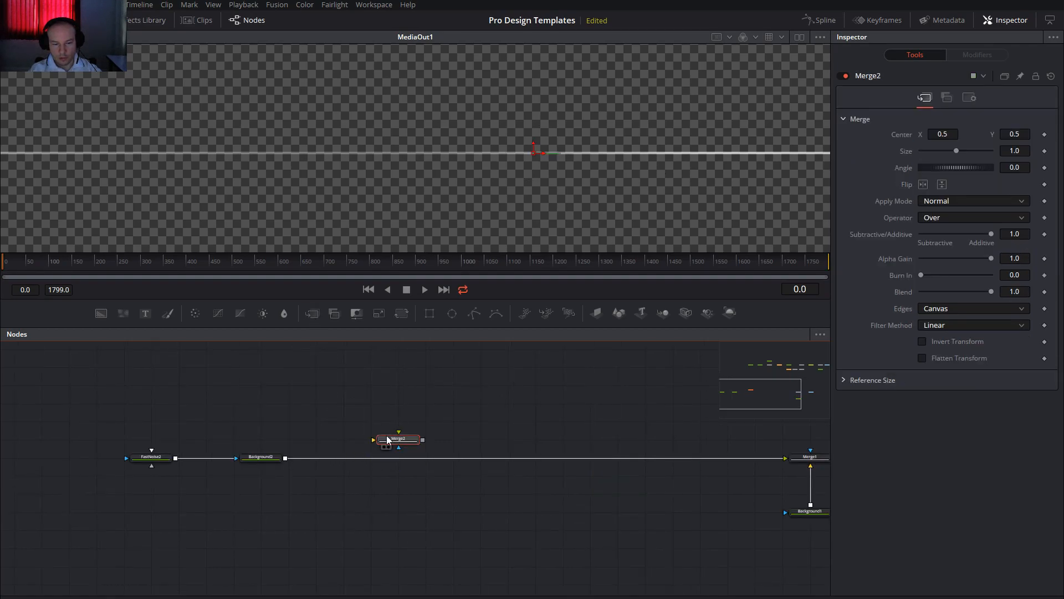
pyautogui.click(397, 469)
pyautogui.moveTo(101, 314); pyautogui.dragTo(398, 384)
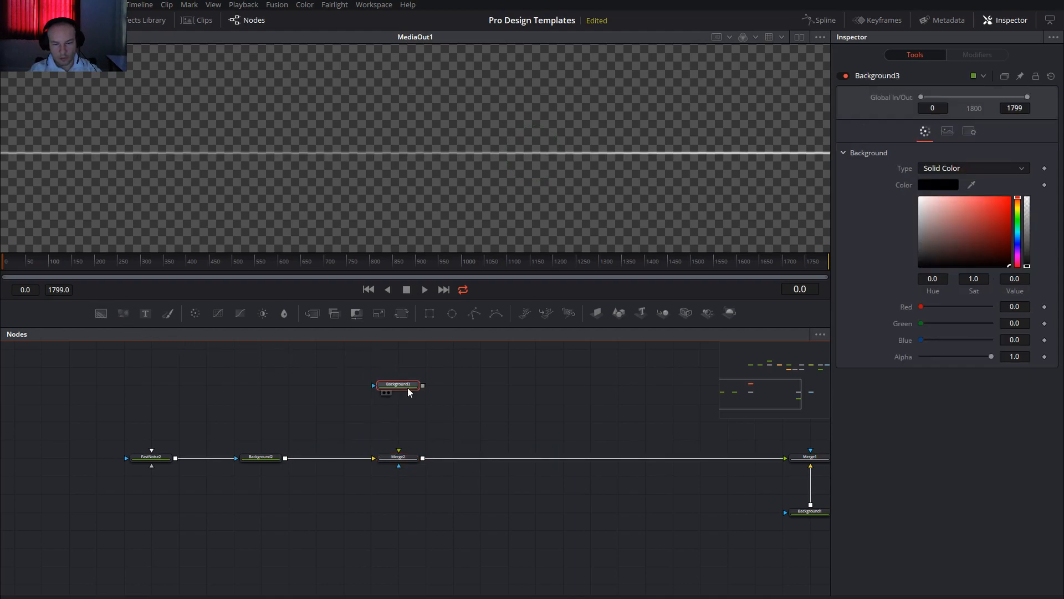
pyautogui.moveTo(1028, 269); pyautogui.dragTo(1039, 188)
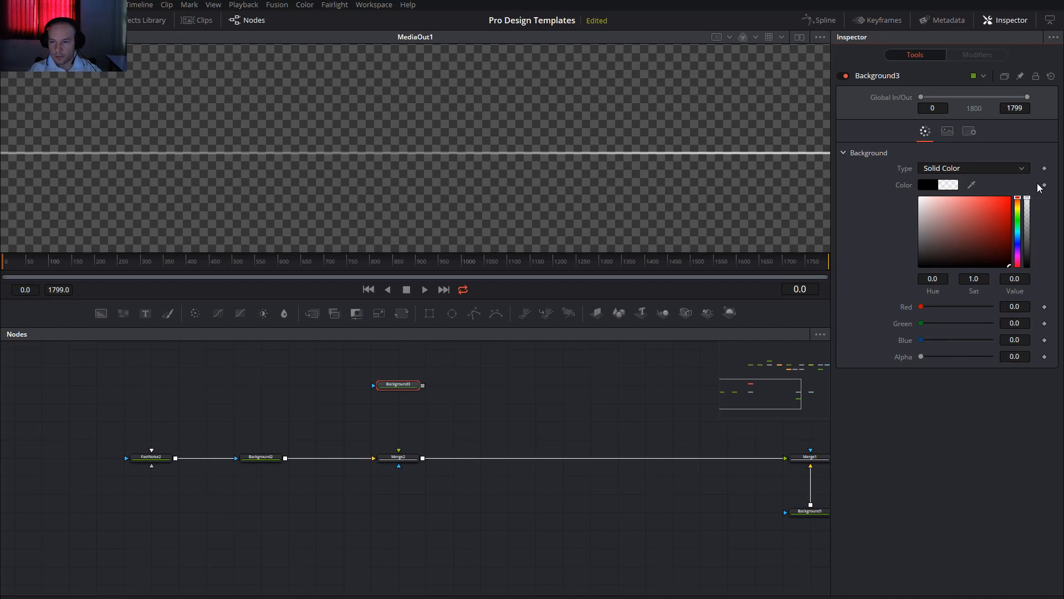
# Set the resolution of Background3 to 1920 by 1080
pyautogui.click(948, 131)
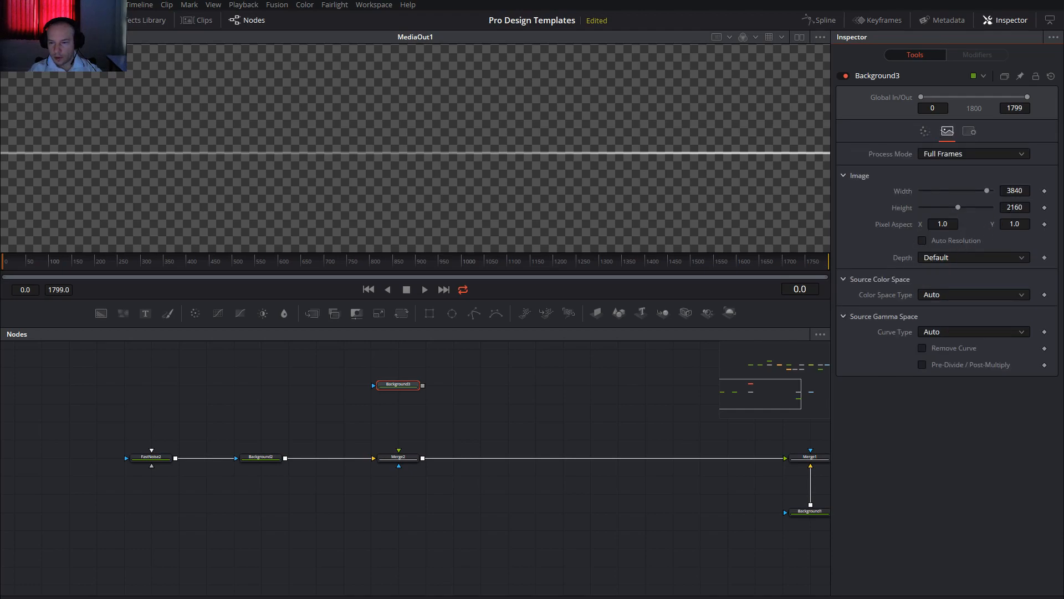
pyautogui.click(1014, 190)
pyautogui.write('1920')
pyautogui.press('Tab')
pyautogui.write('1080')
pyautogui.press('Tab')
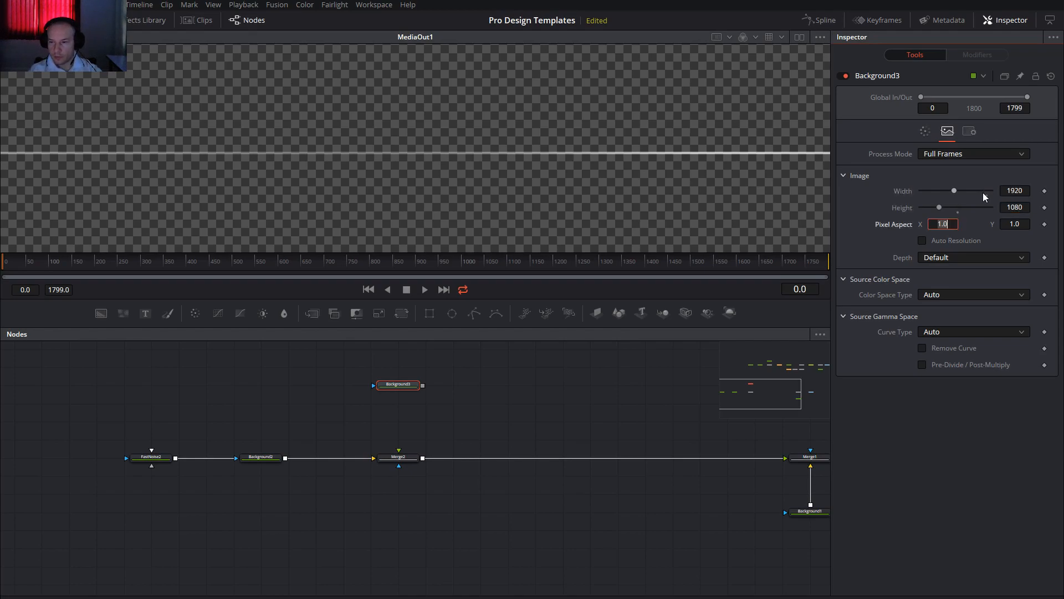
# Connect Background3 to Merge2 and swap the merge's inputs so Background3 is the background and the line the foreground
pyautogui.moveTo(422, 385); pyautogui.dragTo(404, 459)
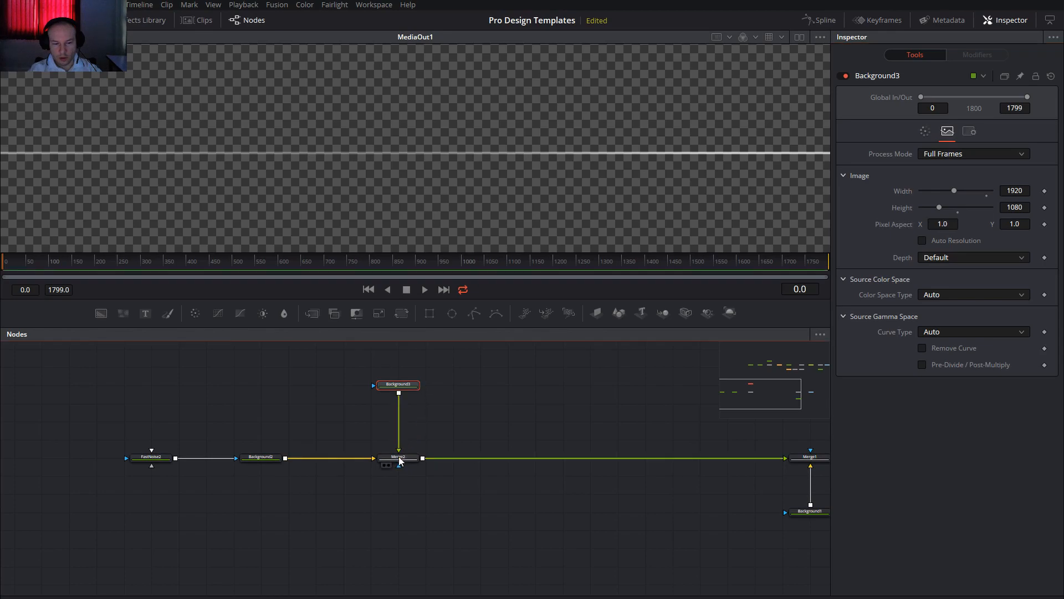
pyautogui.click(400, 460)
pyautogui.click(462, 440)
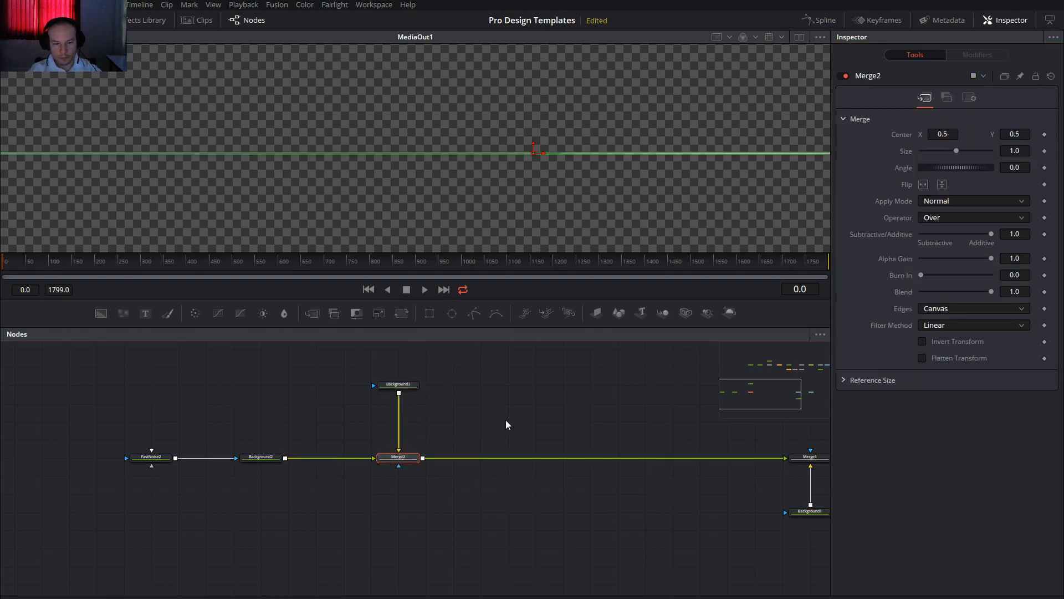
pyautogui.moveTo(567, 430); pyautogui.dragTo(526, 430)
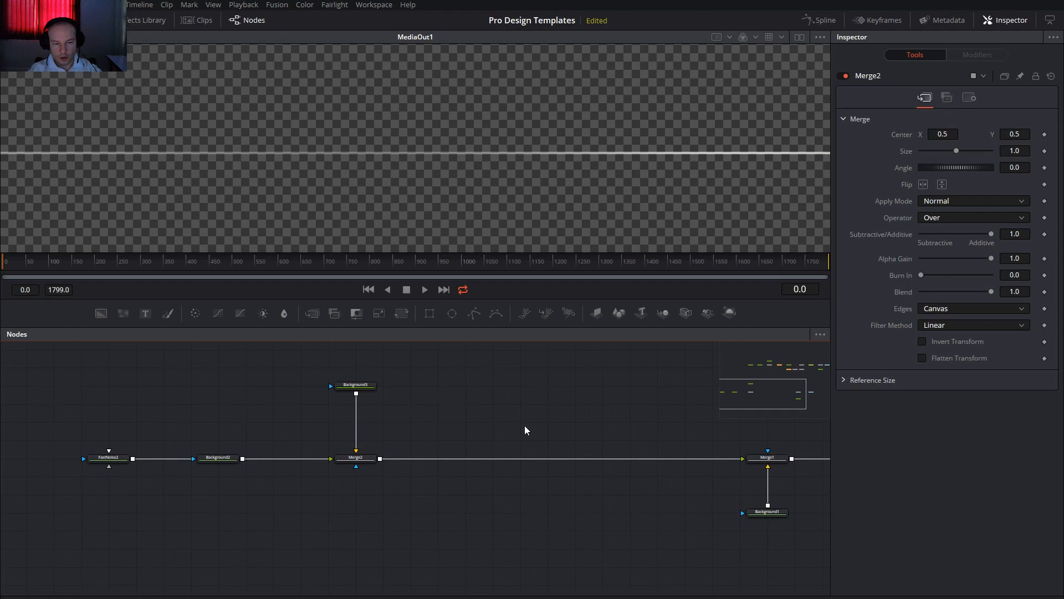
# Add a Glow node directly after Merge2 and set its glow size to 0.0
pyautogui.click(357, 460)
pyautogui.click(357, 465)
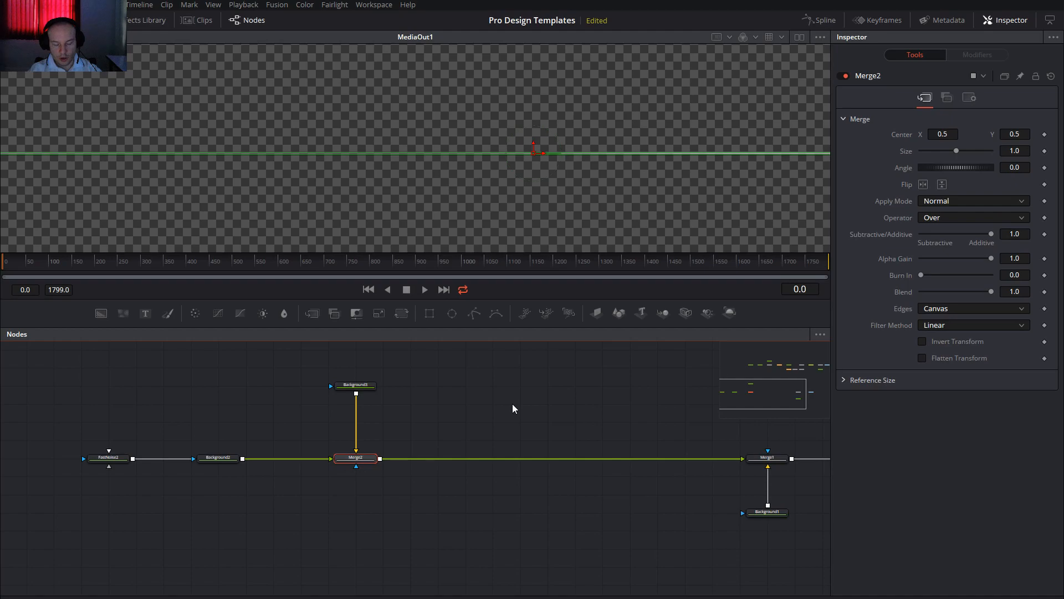
pyautogui.hotkey('shift', 'space')
pyautogui.write('FastNoise')
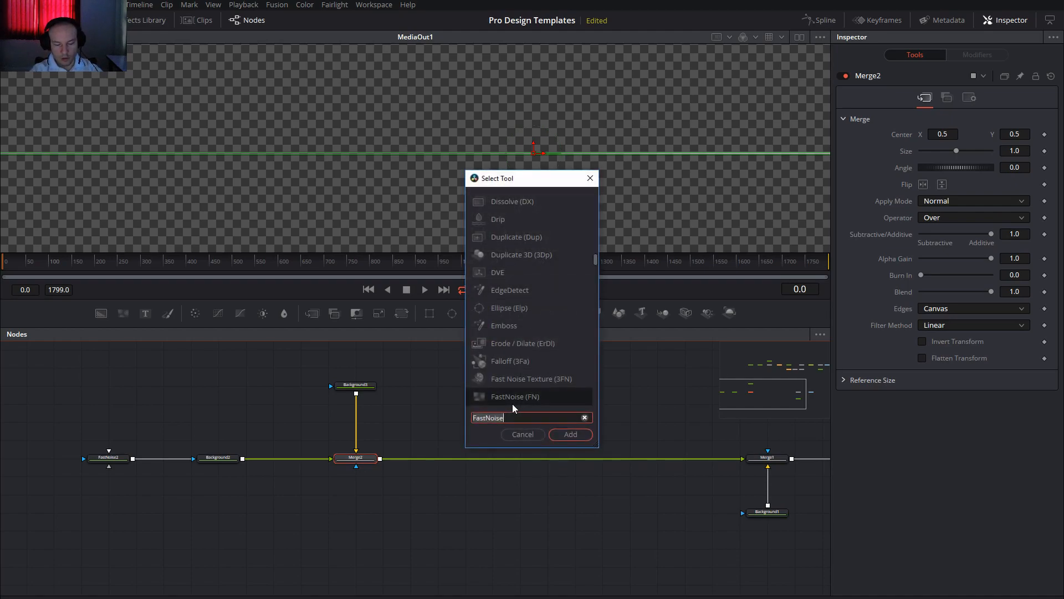
pyautogui.write('glow')
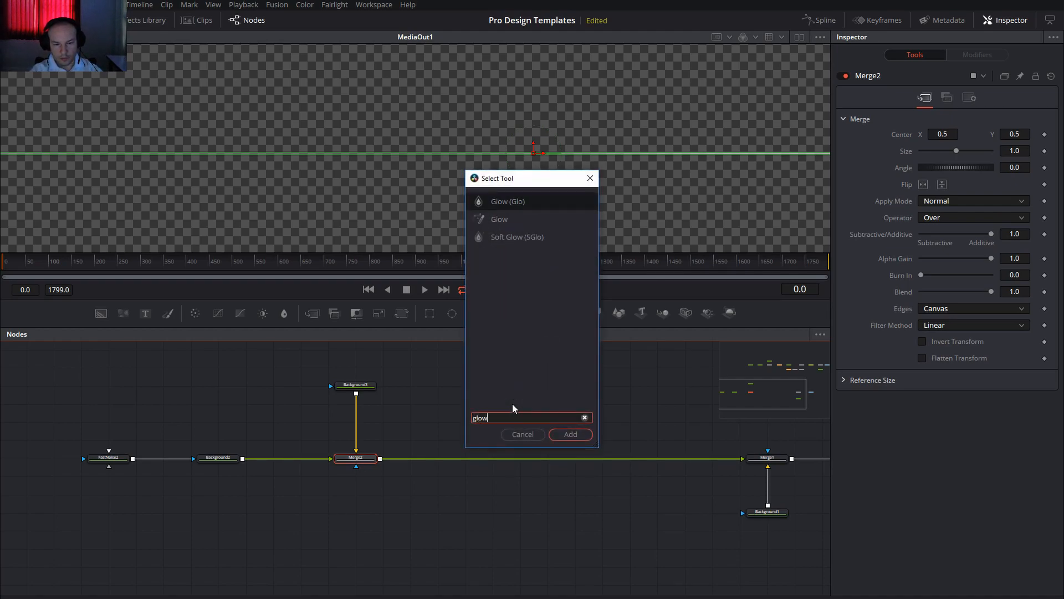
pyautogui.press('Return')
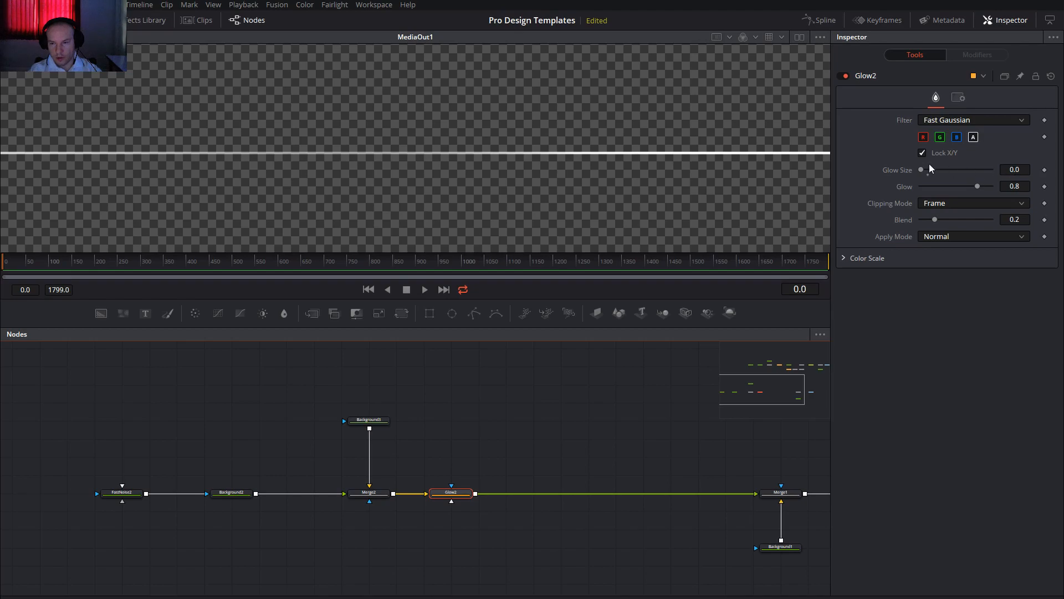
pyautogui.click(897, 172)
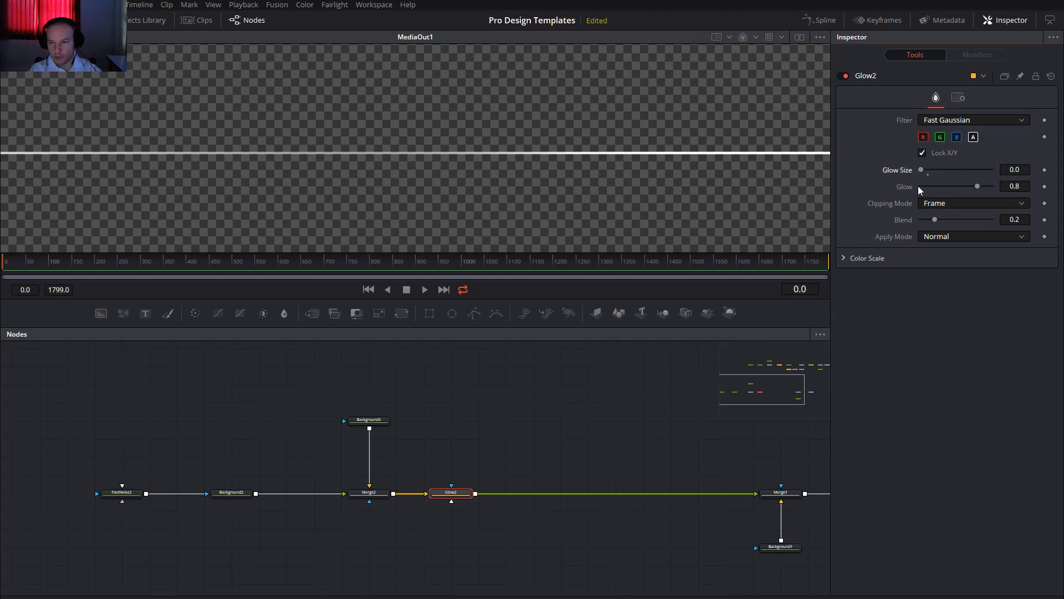
# Set Glow2's glow strength to 0.98
pyautogui.click(1014, 187)
pyautogui.write('9')
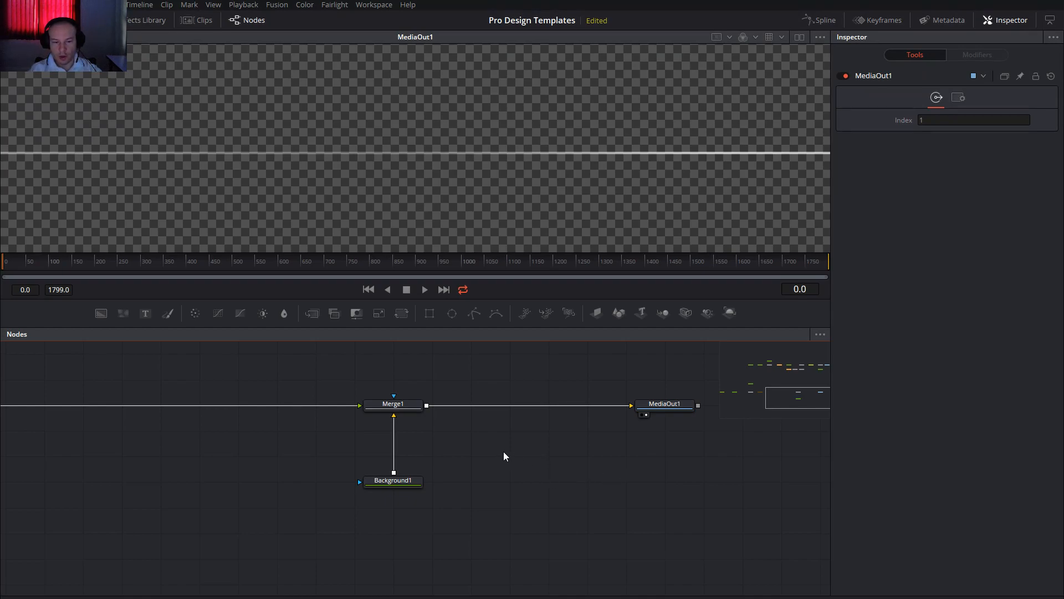
# Try raising Background1's image height to 1678, and undo the change
pyautogui.click(398, 483)
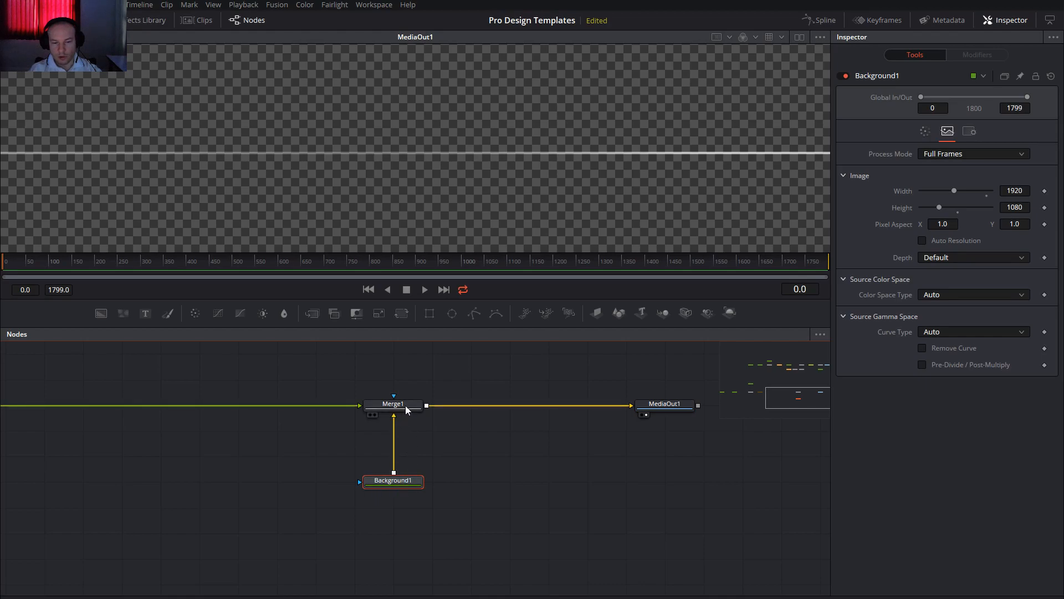
pyautogui.moveTo(672, 404)
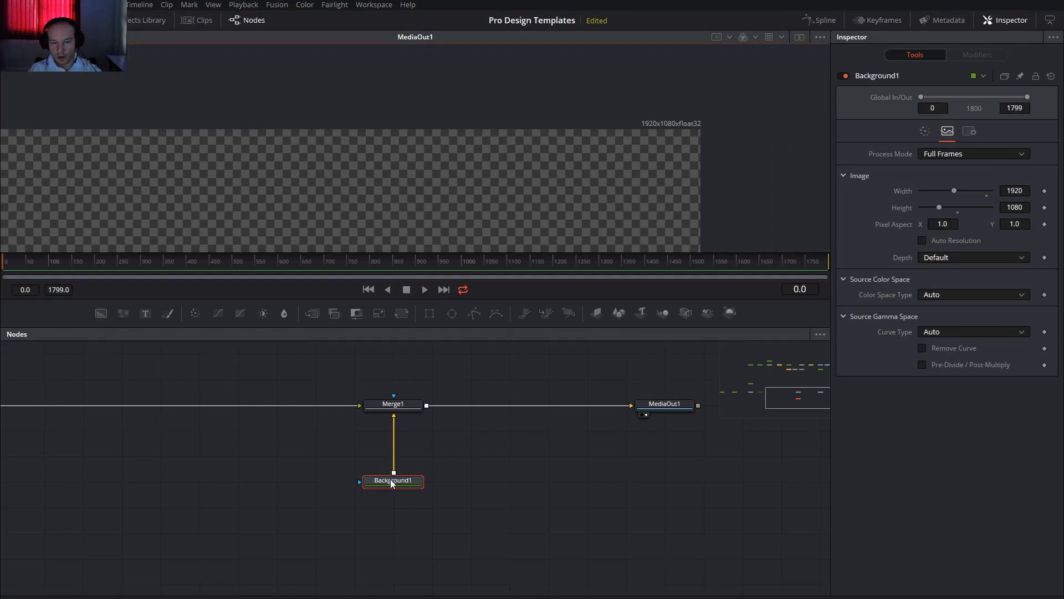
pyautogui.moveTo(938, 206); pyautogui.dragTo(948, 206)
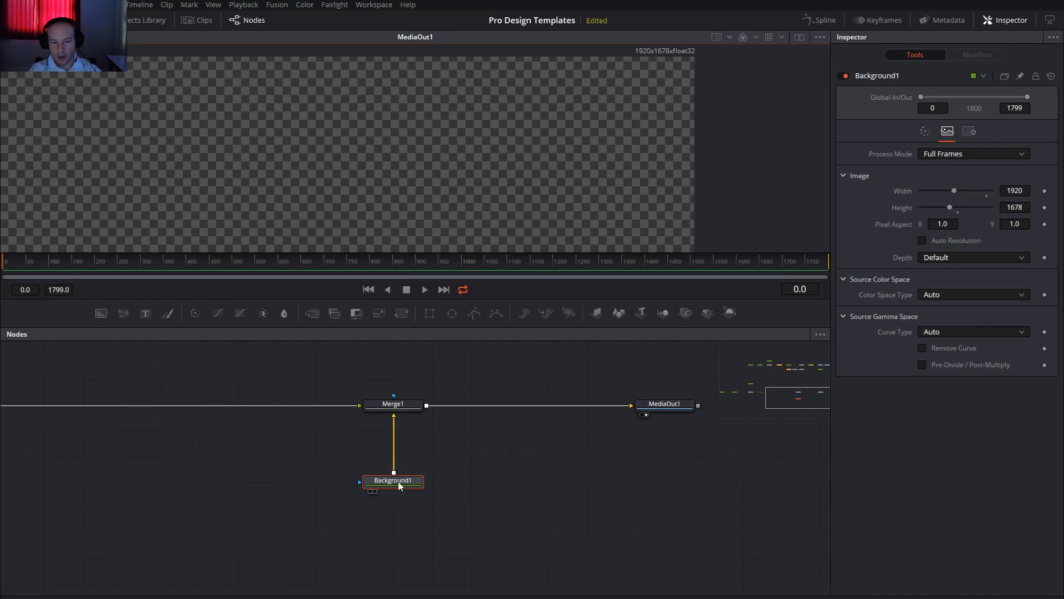
pyautogui.hotkey('ctrl', 'z')
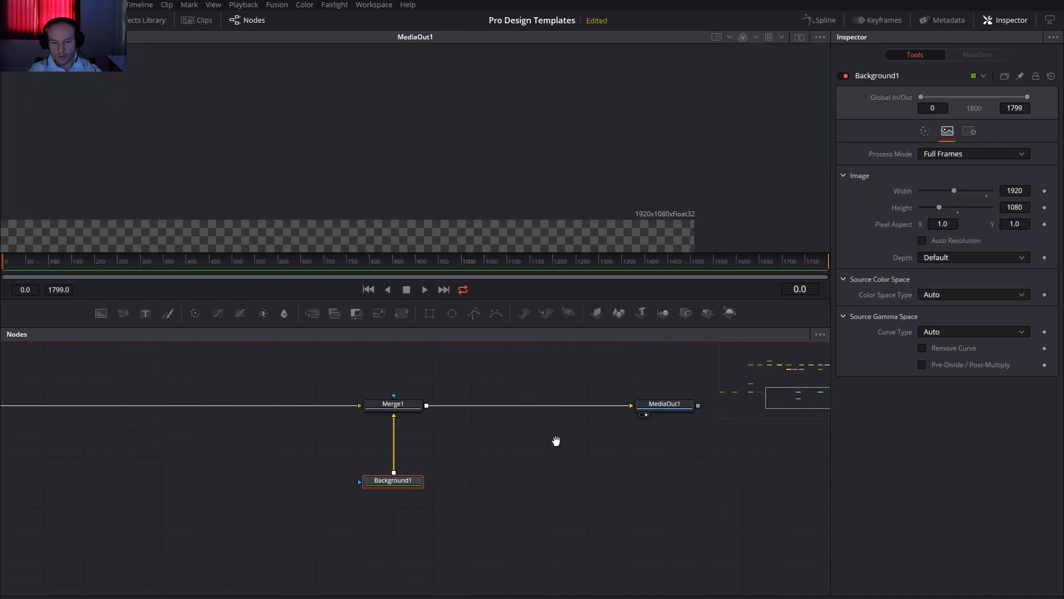
# Move the MediaOut1 node farther away from Merge1
pyautogui.moveTo(557, 439); pyautogui.dragTo(490, 443)
pyautogui.moveTo(602, 409); pyautogui.dragTo(674, 411)
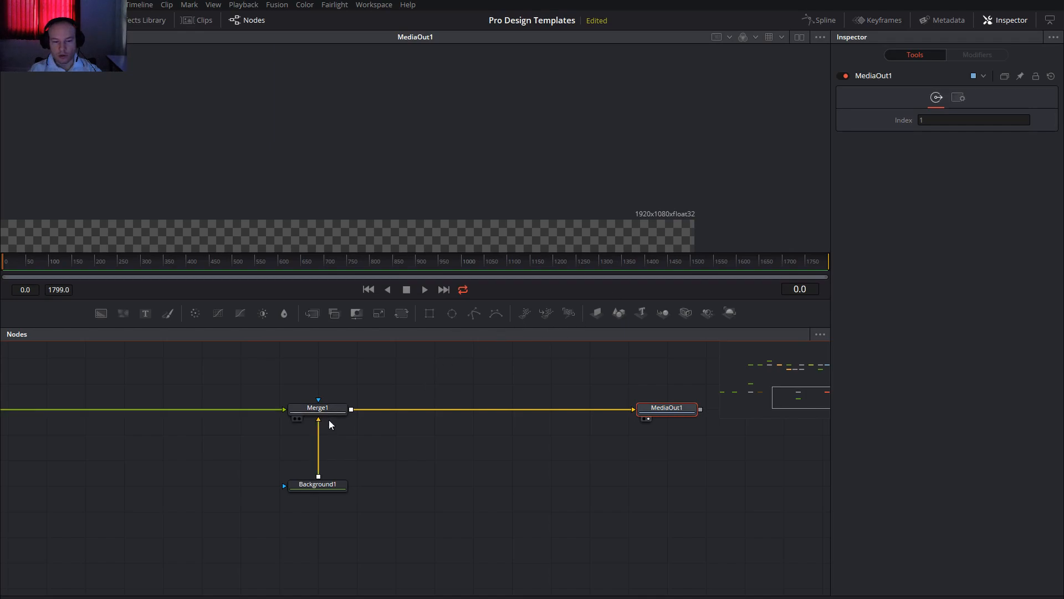
# Examine the image resolutions of Background1, Background3 and Background2, and inspect the thin line up close in the viewer
pyautogui.click(329, 484)
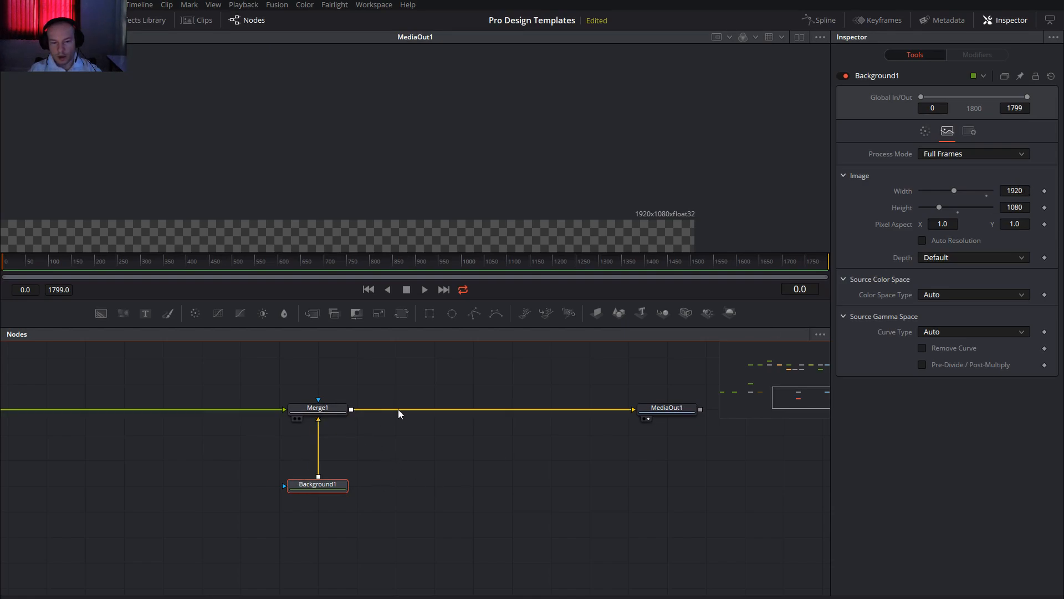
pyautogui.moveTo(207, 404); pyautogui.dragTo(588, 432)
pyautogui.moveTo(179, 415); pyautogui.dragTo(329, 457)
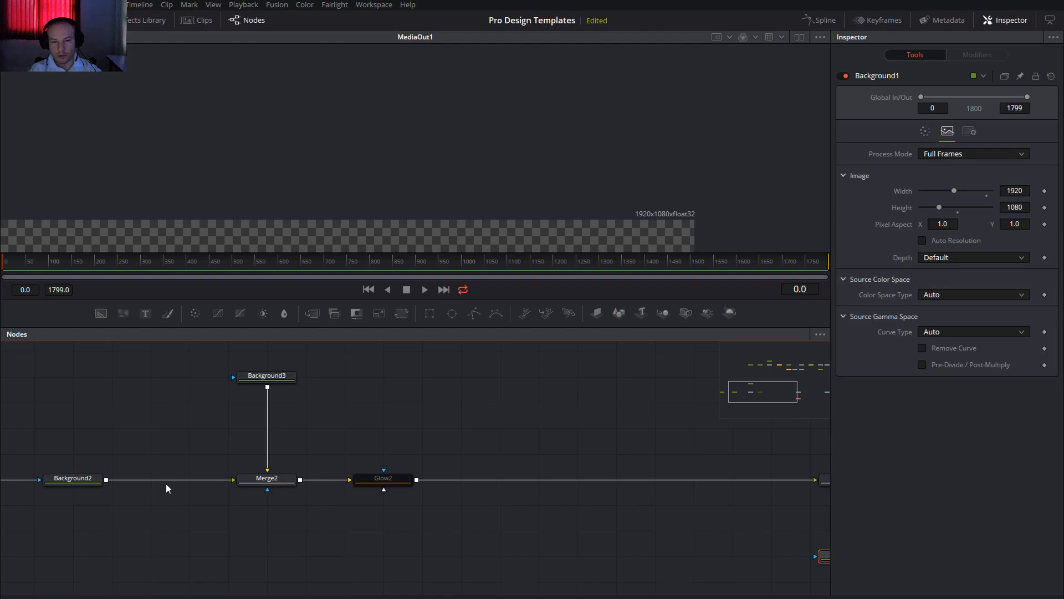
pyautogui.moveTo(167, 488); pyautogui.dragTo(314, 494)
pyautogui.click(425, 388)
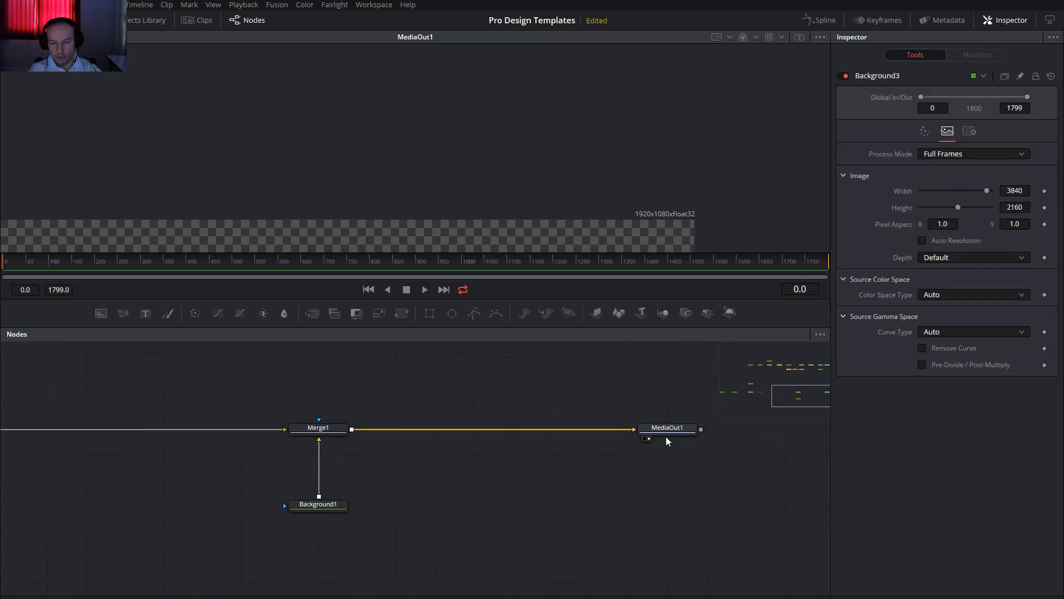
pyautogui.moveTo(640, 236); pyautogui.dragTo(654, 173)
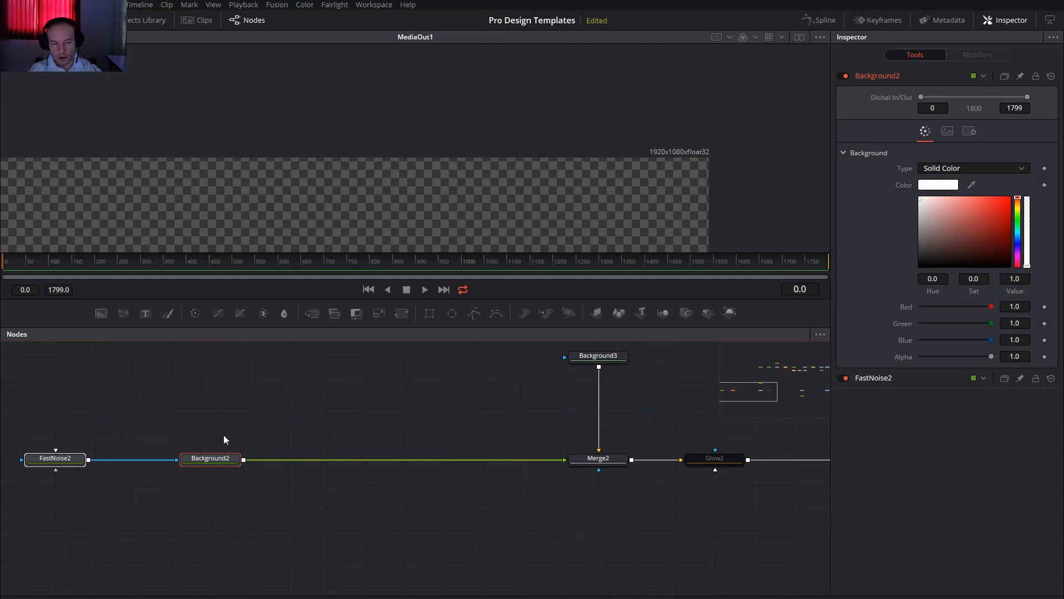
pyautogui.click(209, 459)
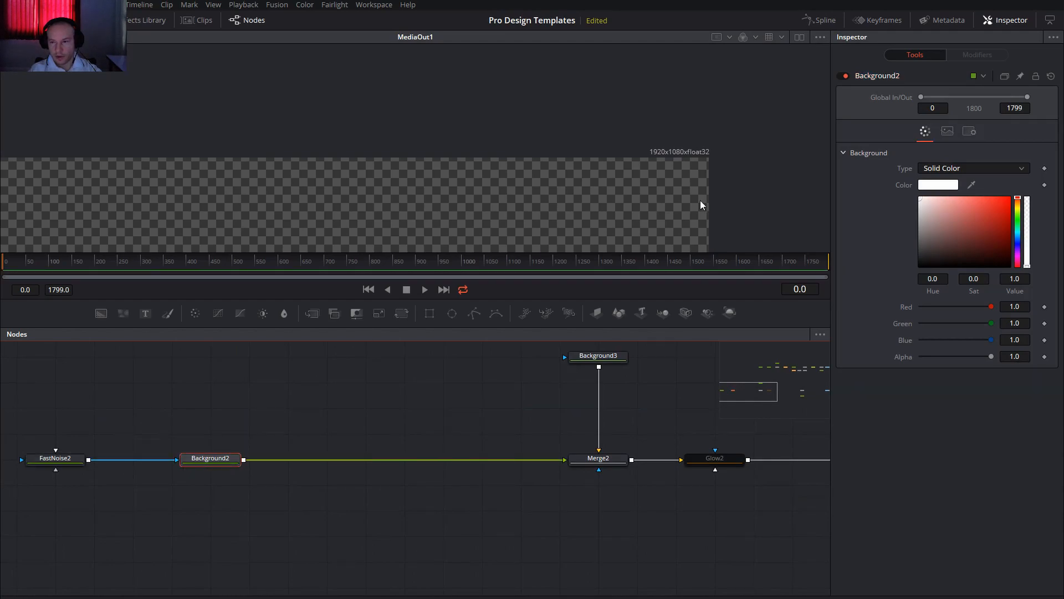
pyautogui.click(948, 131)
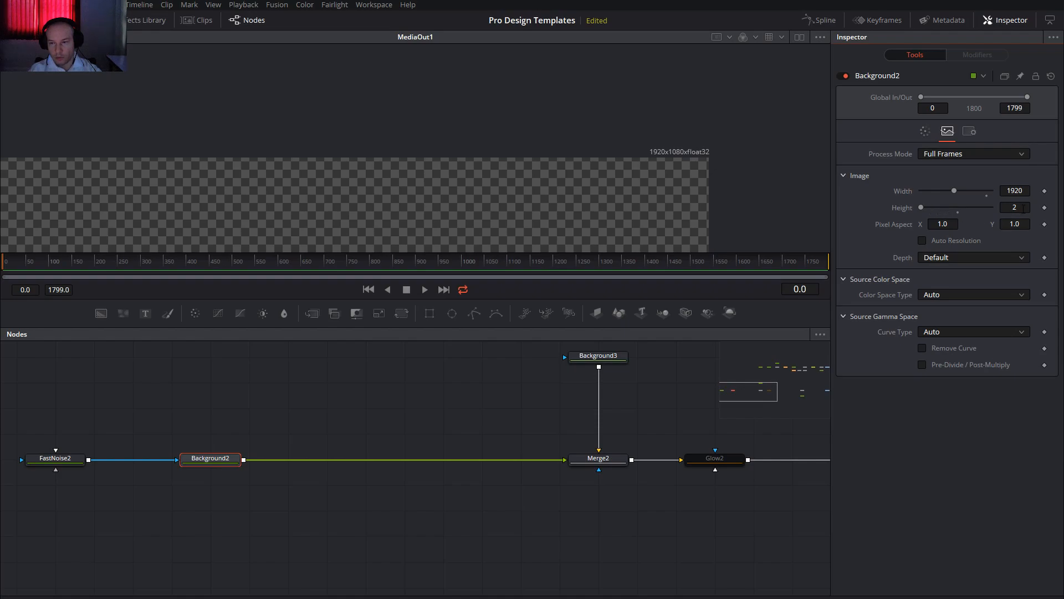
pyautogui.scroll(3, 391, 161)
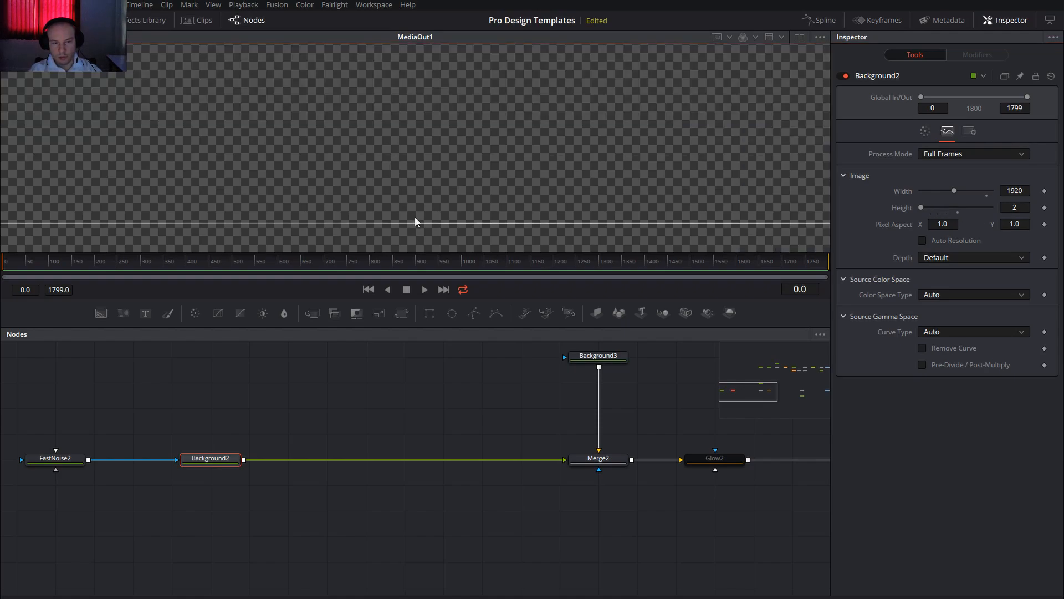
pyautogui.scroll(5, 414, 216)
pyautogui.moveTo(414, 217); pyautogui.dragTo(480, 143)
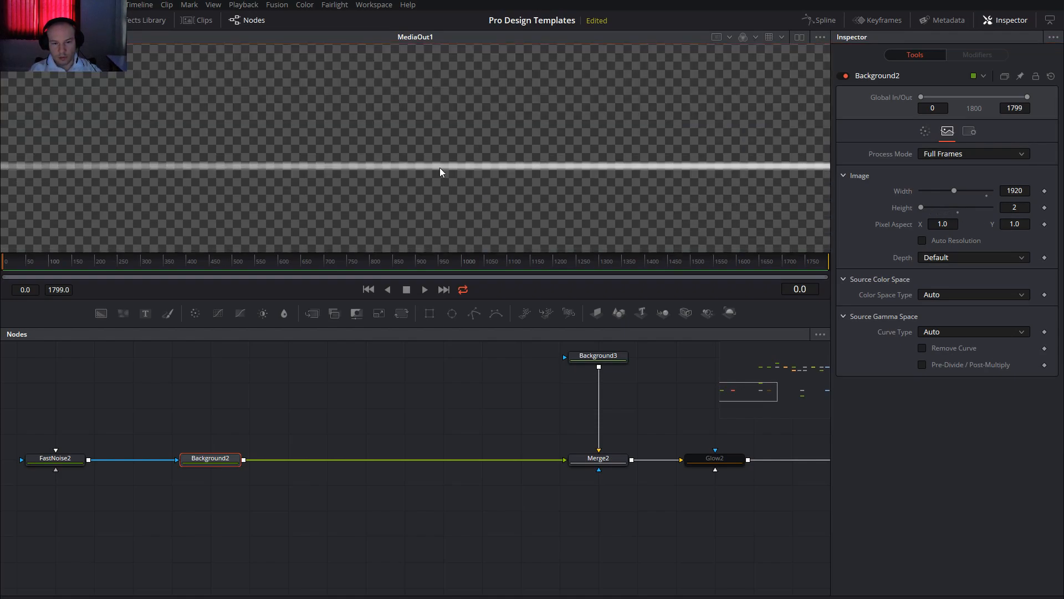
# Move Glow2 from after Merge2 to between Background2 and Merge2, spacing it away from Background2
pyautogui.click(718, 459)
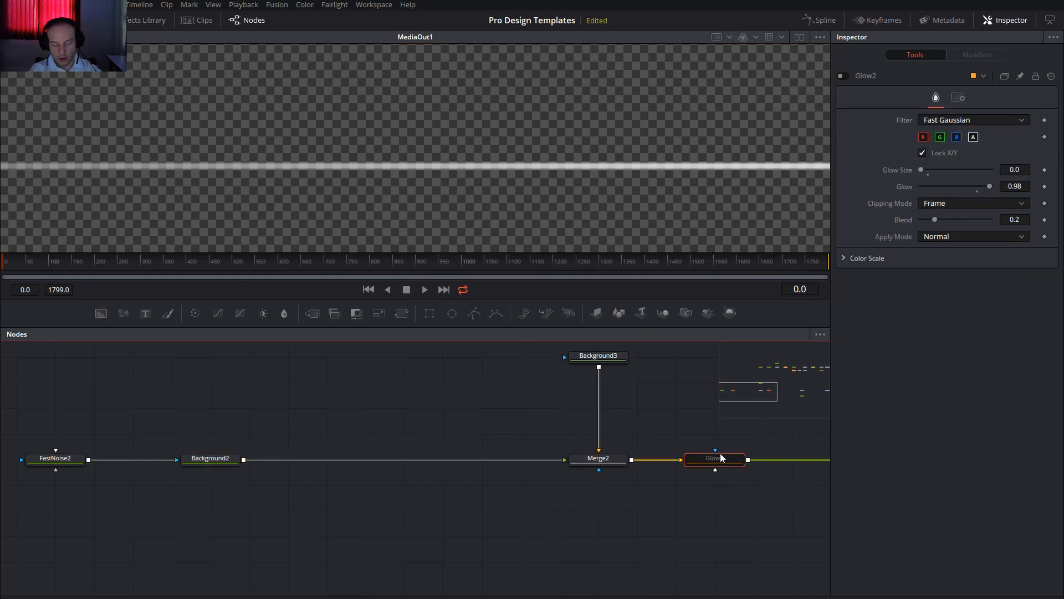
pyautogui.hotkey('ctrl', 'x')
pyautogui.click(218, 460)
pyautogui.hotkey('ctrl', 'v')
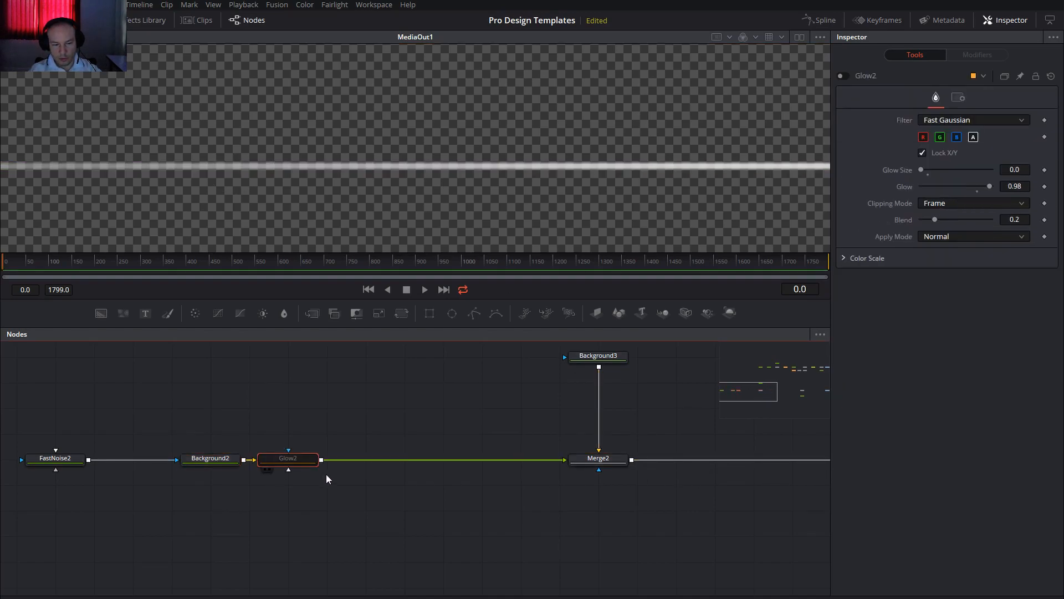
pyautogui.moveTo(301, 463); pyautogui.dragTo(338, 464)
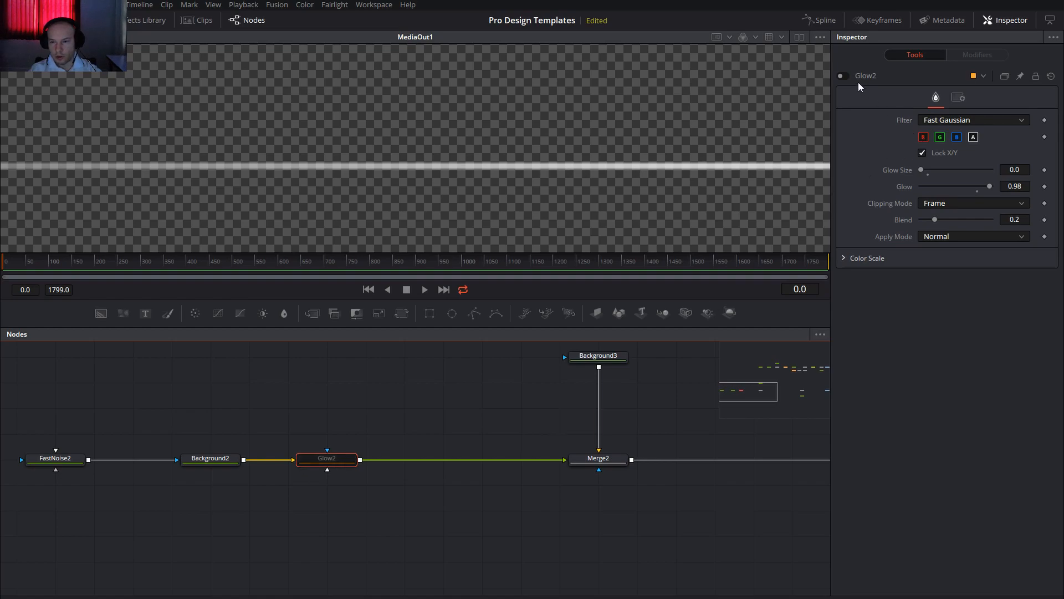
# Enable the Glow2 node and raise its glow size to 49.6
pyautogui.click(842, 77)
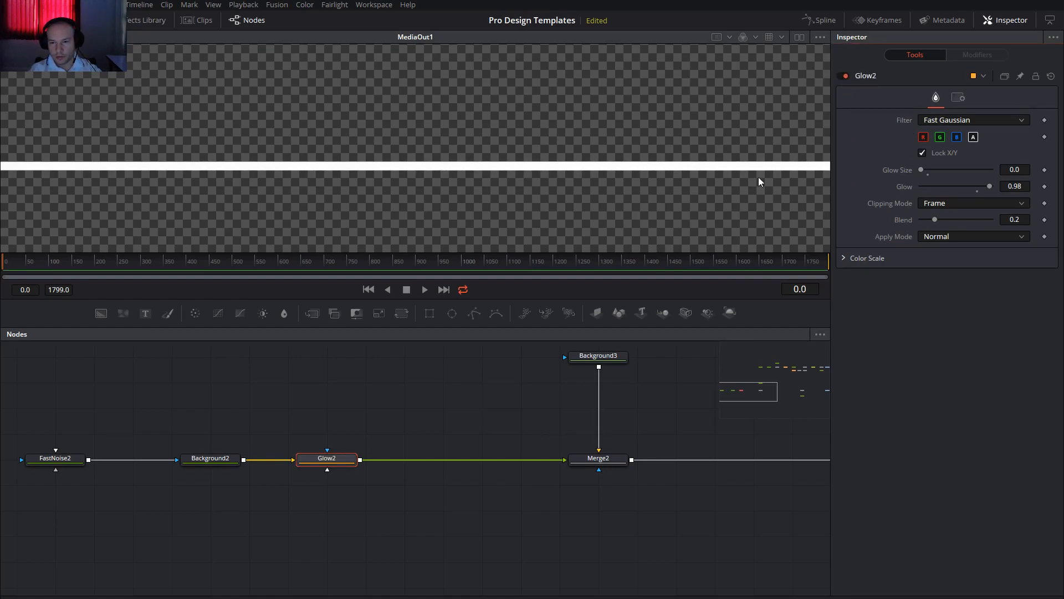
pyautogui.moveTo(922, 172); pyautogui.dragTo(959, 178)
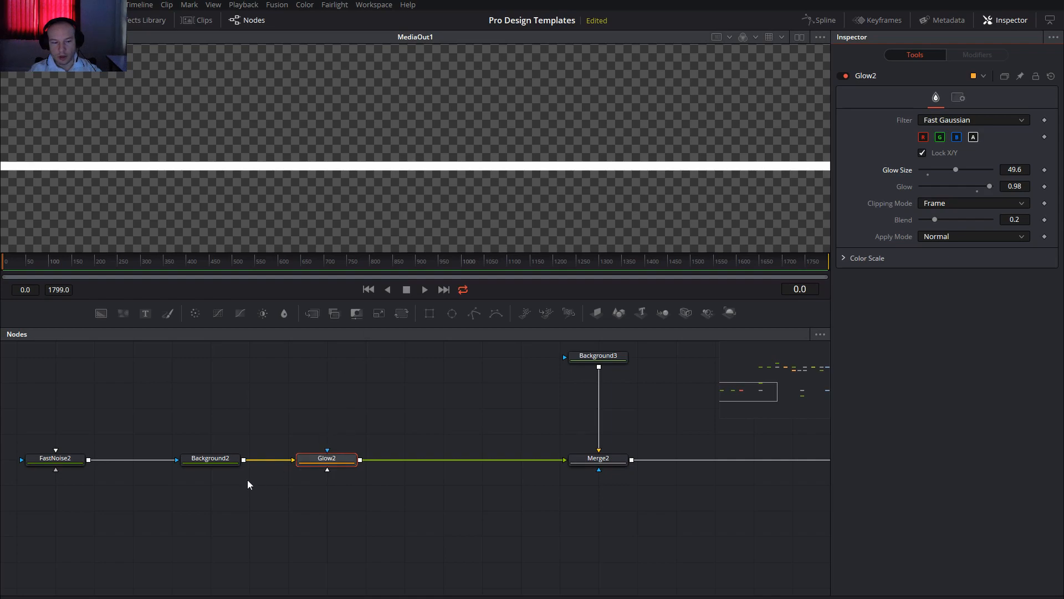
# Set Background2's image height to 20 and disconnect FastNoise2 from it
pyautogui.click(216, 462)
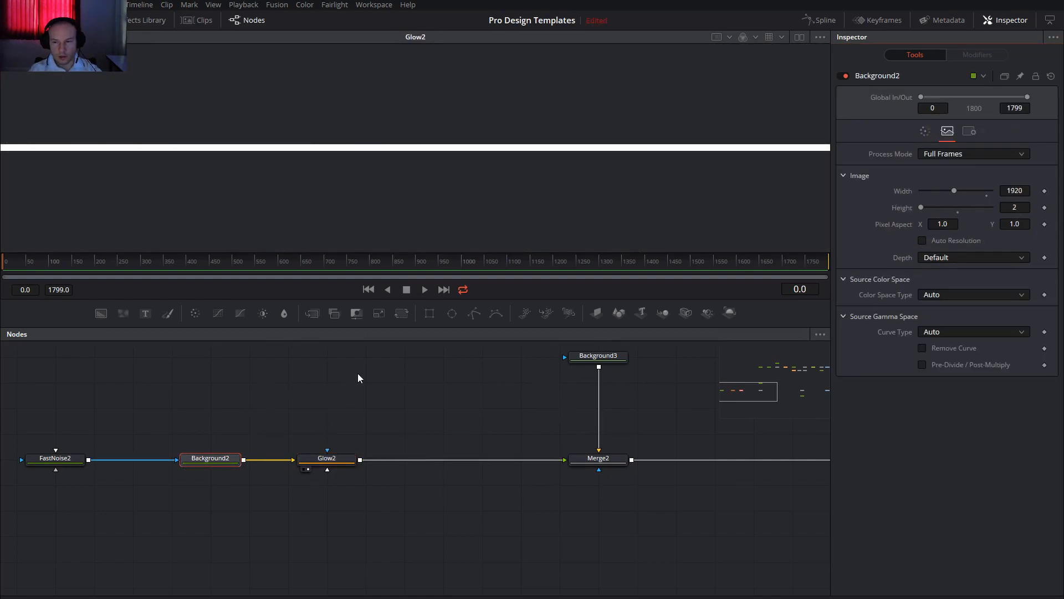
pyautogui.click(1015, 208)
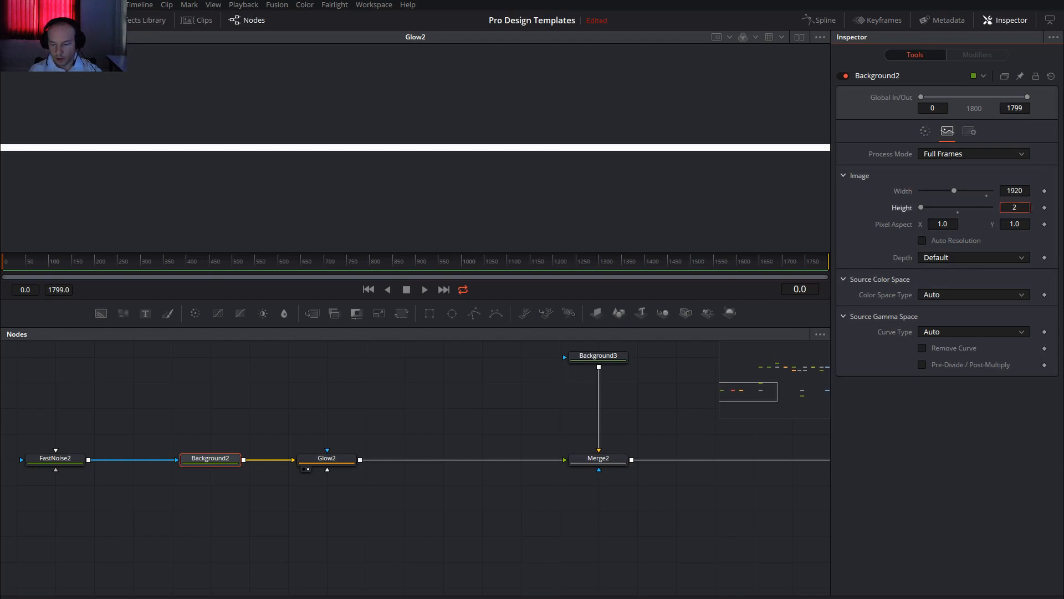
pyautogui.write('0')
pyautogui.press('Tab')
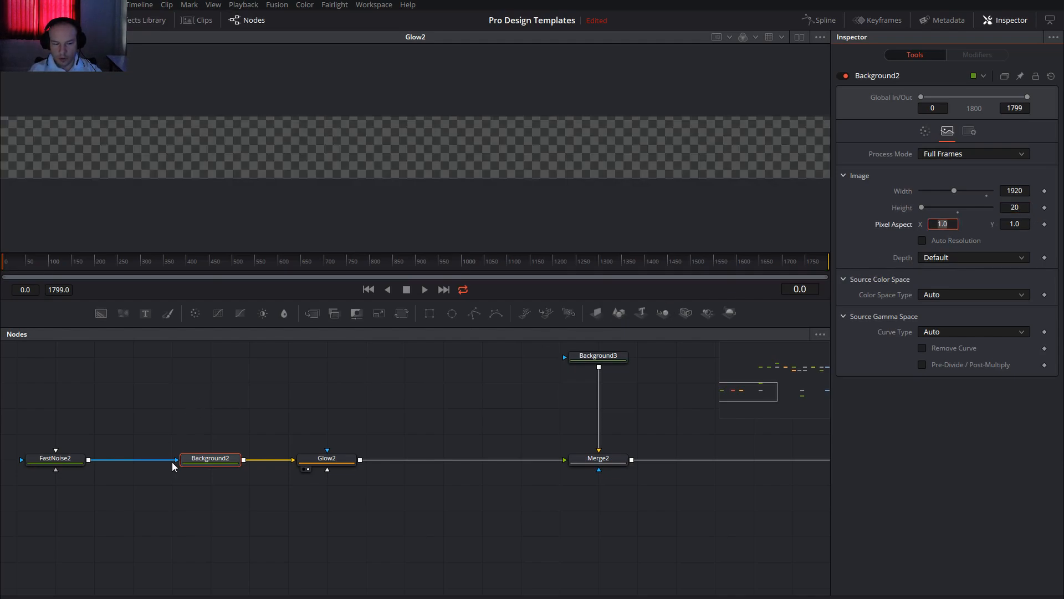
pyautogui.moveTo(169, 462); pyautogui.dragTo(149, 481)
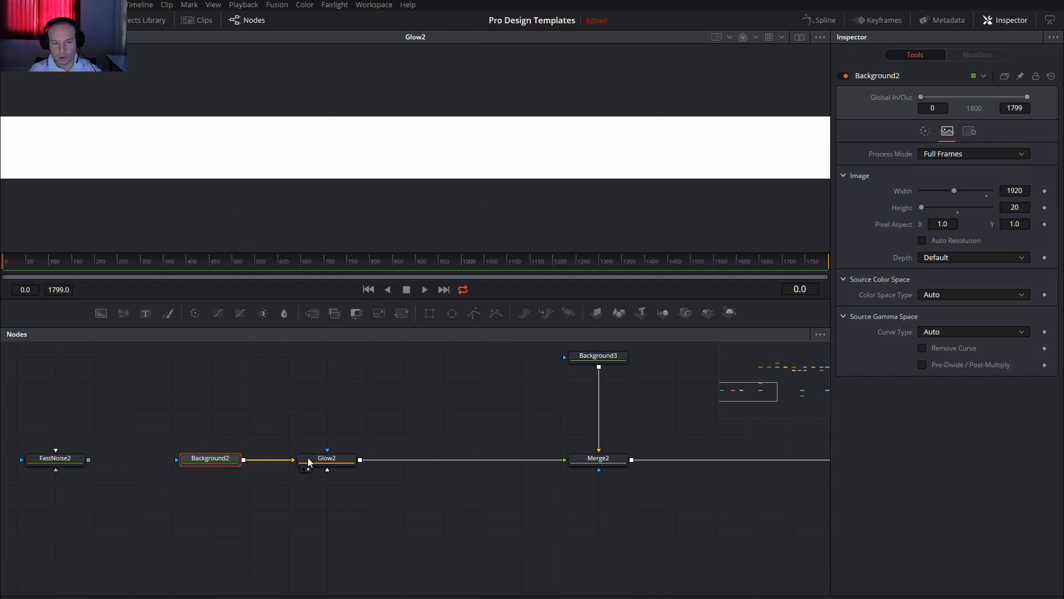
# Move Glow2 from behind Background2 to directly after Merge2, and show MediaOut1 in the viewer
pyautogui.click(327, 464)
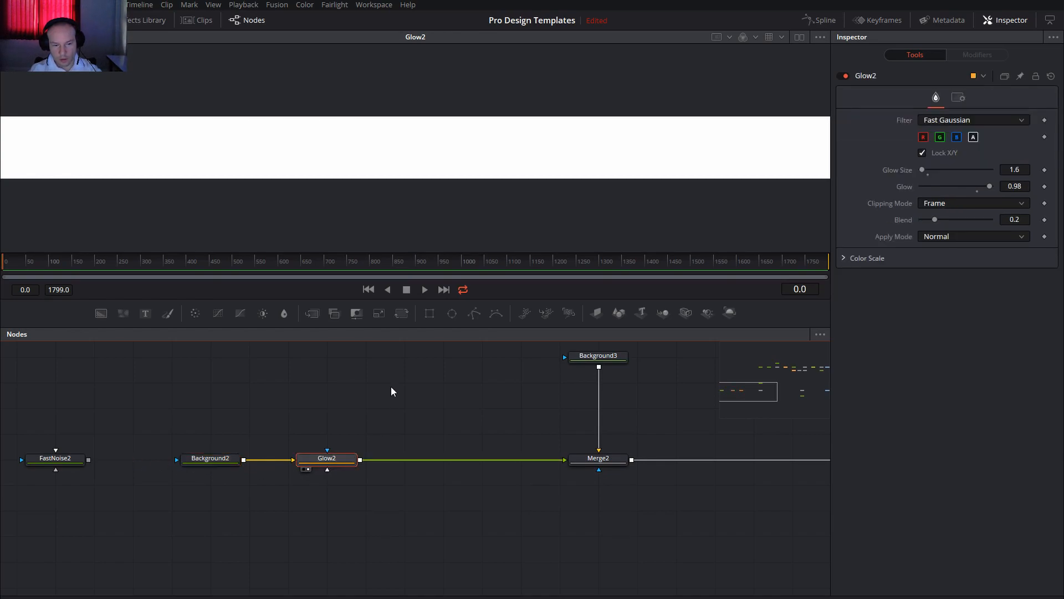
pyautogui.press('Delete')
pyautogui.moveTo(404, 432); pyautogui.dragTo(345, 426)
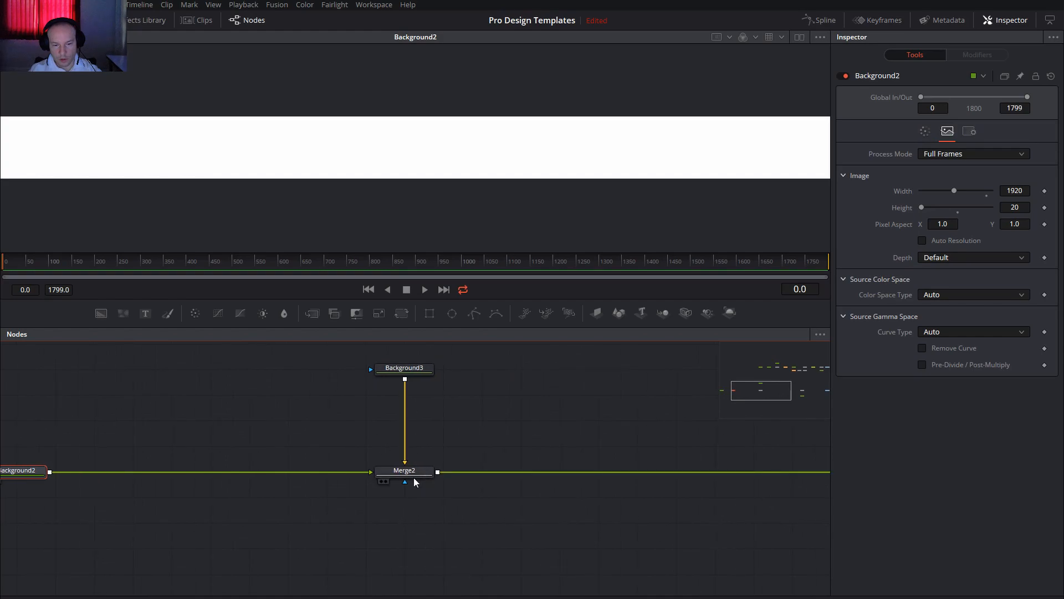
pyautogui.hotkey('ctrl', 'z')
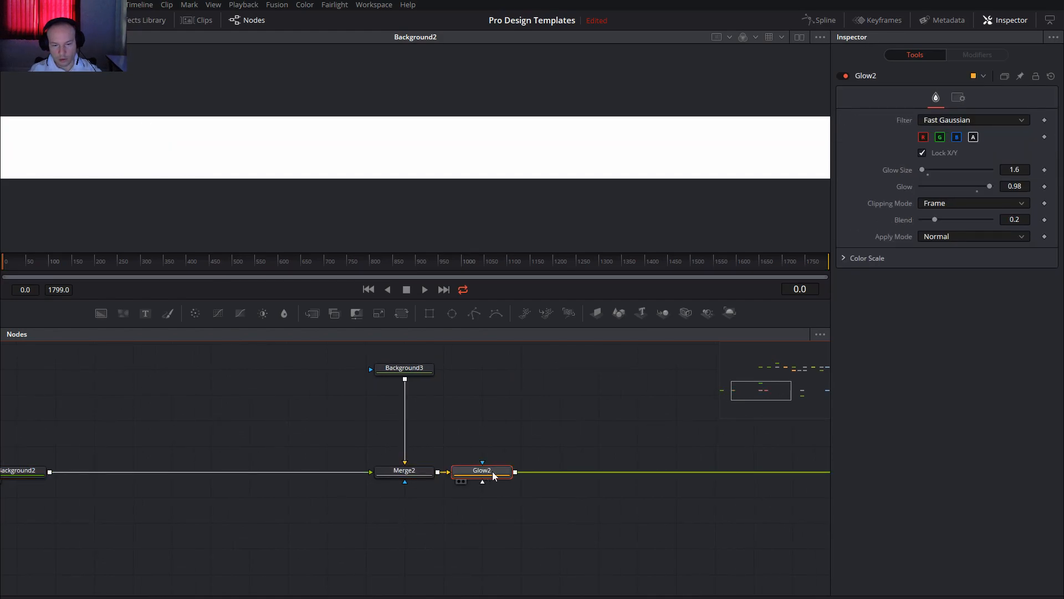
pyautogui.moveTo(492, 474); pyautogui.dragTo(531, 473)
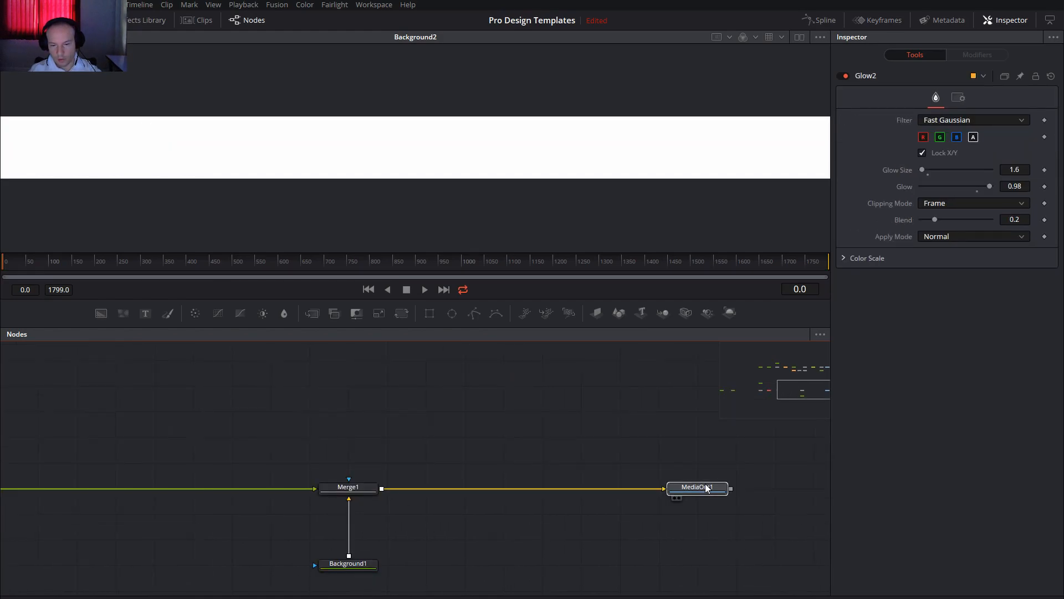
pyautogui.click(706, 486)
pyautogui.press('1')
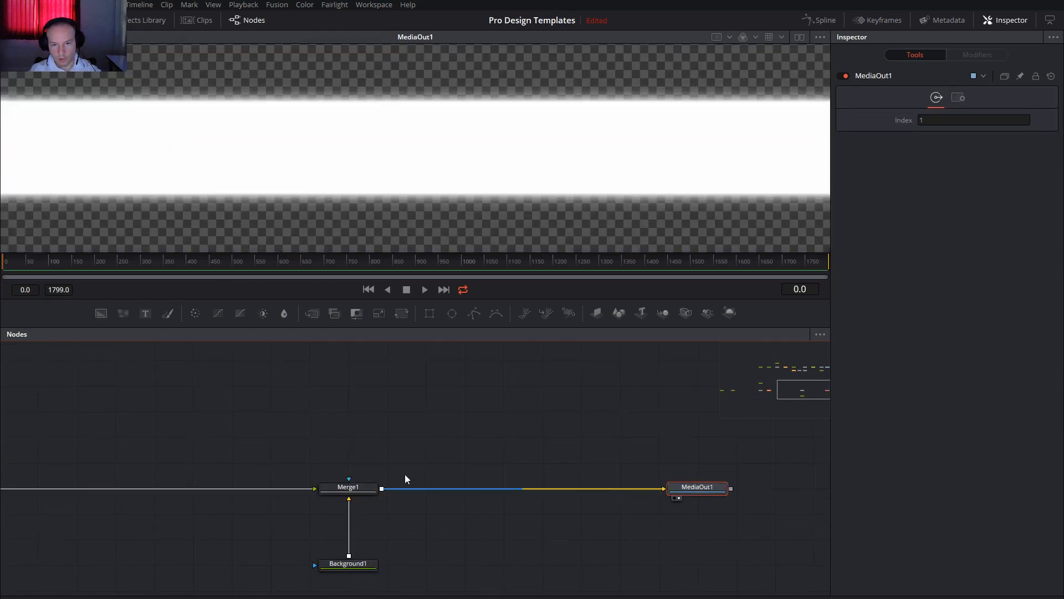
# Compare the image width and height settings of Background3 above Merge2 with those of Background2
pyautogui.moveTo(230, 460); pyautogui.dragTo(660, 454)
pyautogui.moveTo(270, 441); pyautogui.dragTo(441, 444)
pyautogui.moveTo(367, 469); pyautogui.dragTo(368, 475)
pyautogui.click(376, 381)
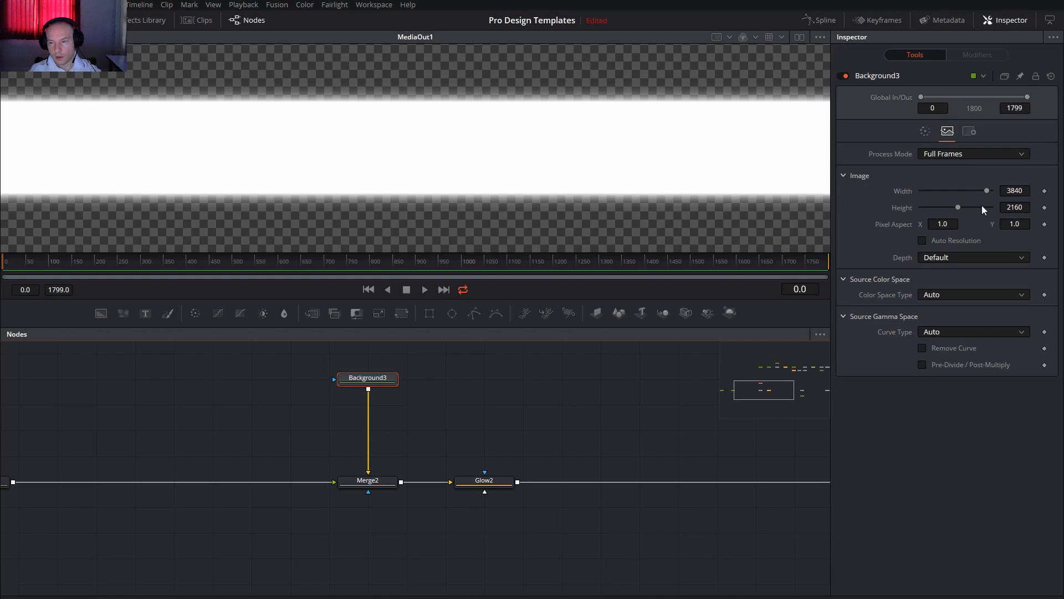
pyautogui.moveTo(71, 446); pyautogui.dragTo(243, 445)
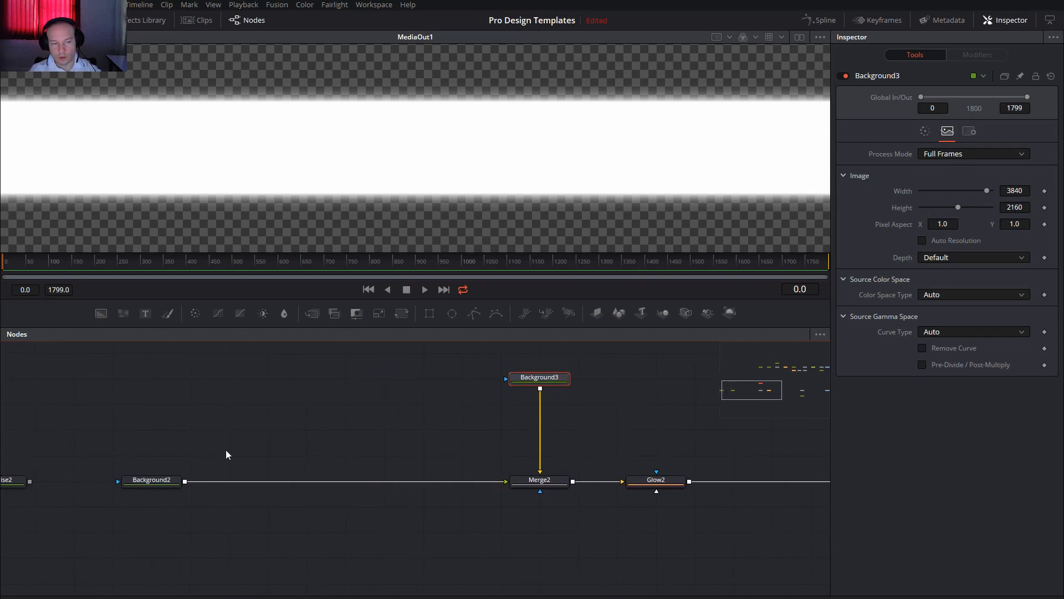
pyautogui.click(153, 486)
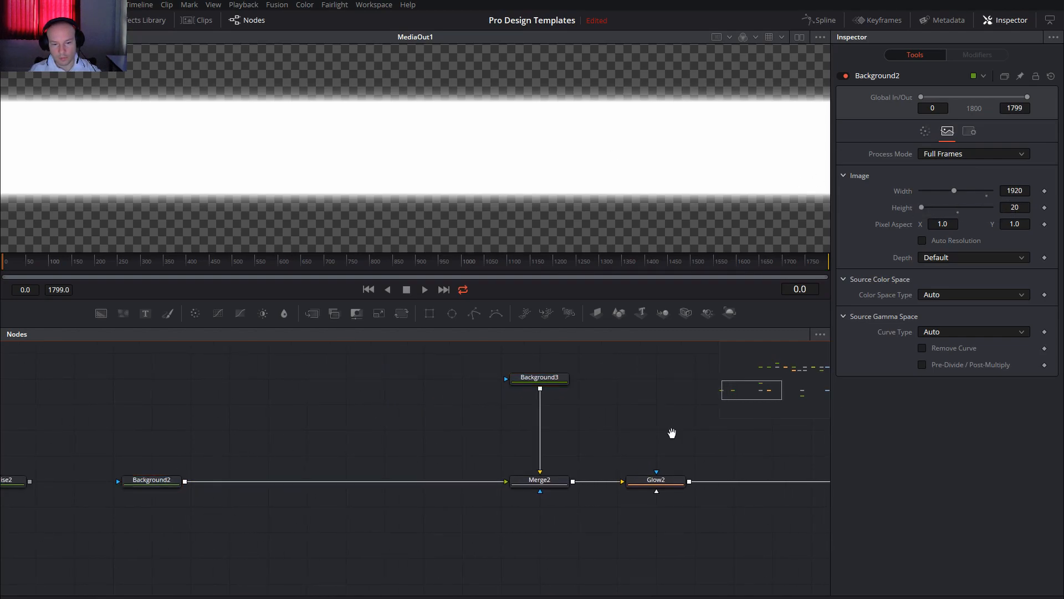
pyautogui.moveTo(670, 432); pyautogui.dragTo(370, 430)
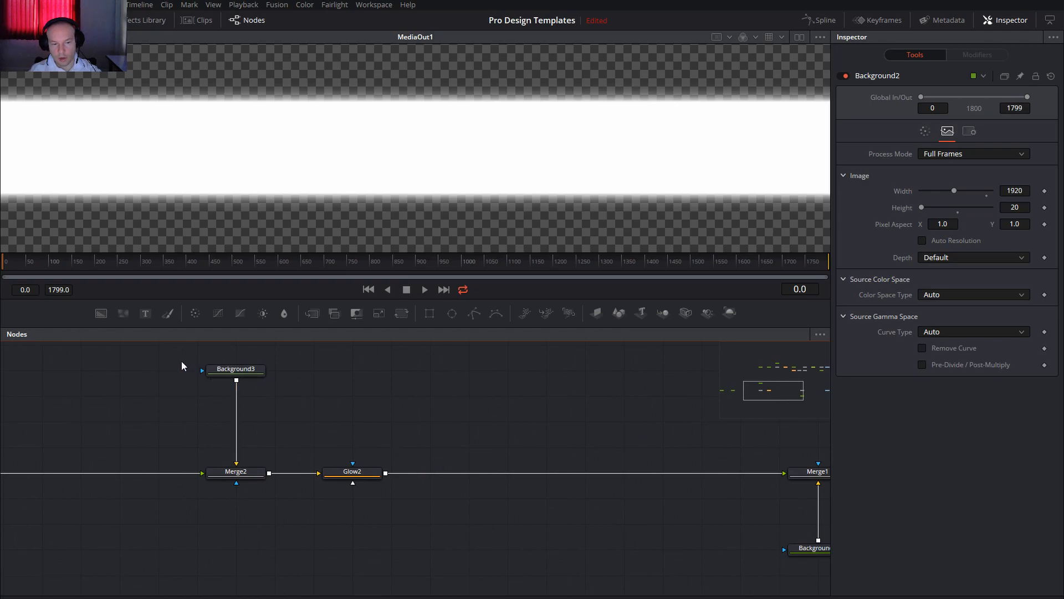
# Duplicate Background3 with Merge2, insert the copied merge between Glow2 and Merge1, and select the copied background
pyautogui.moveTo(176, 358); pyautogui.dragTo(244, 488)
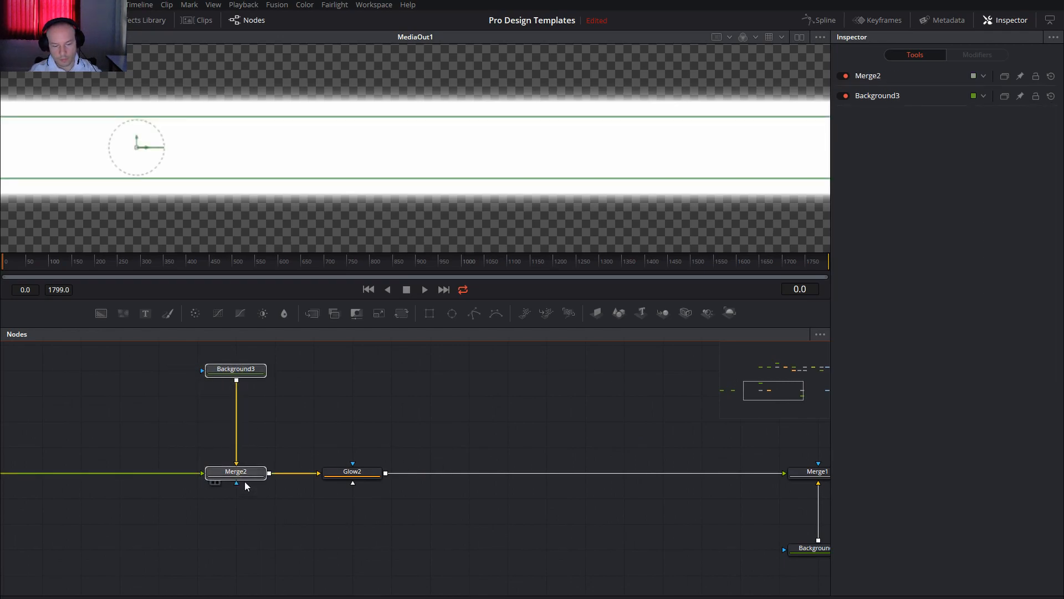
pyautogui.hotkey('ctrl', 'c')
pyautogui.hotkey('ctrl', 'v')
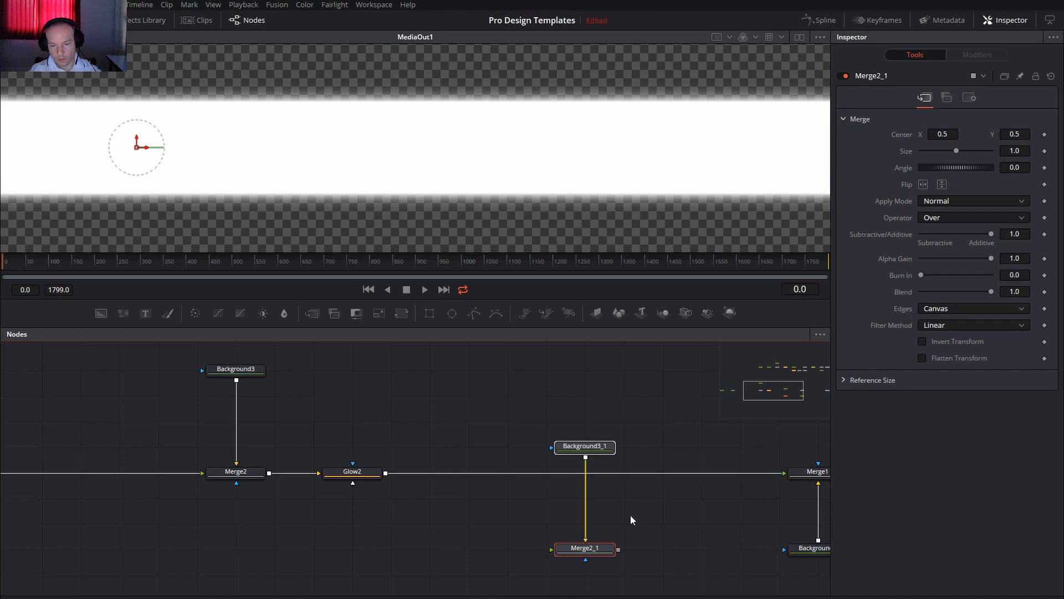
pyautogui.moveTo(603, 550); pyautogui.dragTo(799, 476)
pyautogui.click(586, 377)
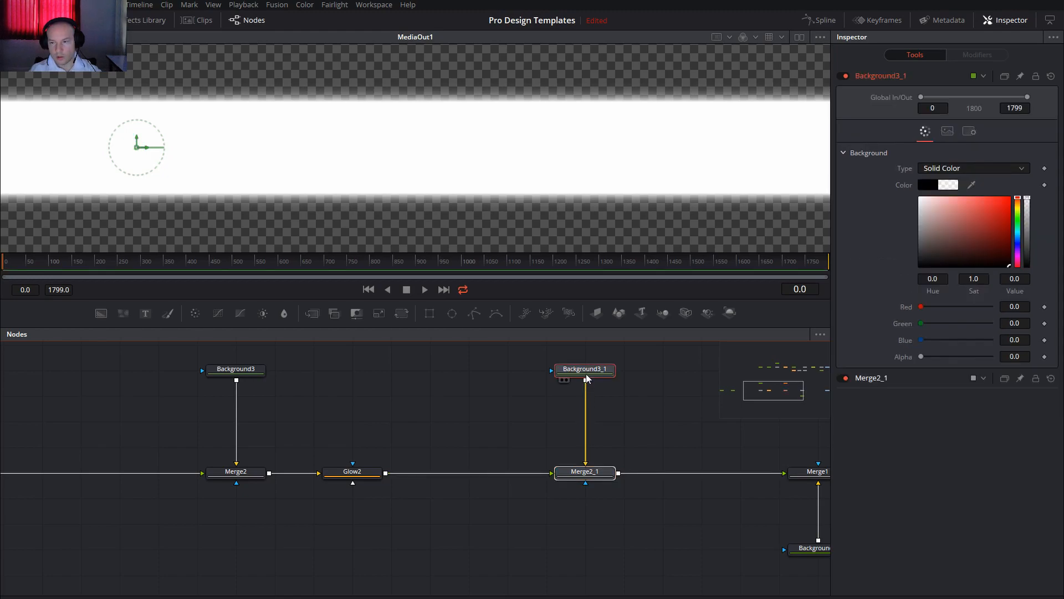
# Set the image size of Background3_1 to a width of 1920 and a height of 25
pyautogui.click(947, 132)
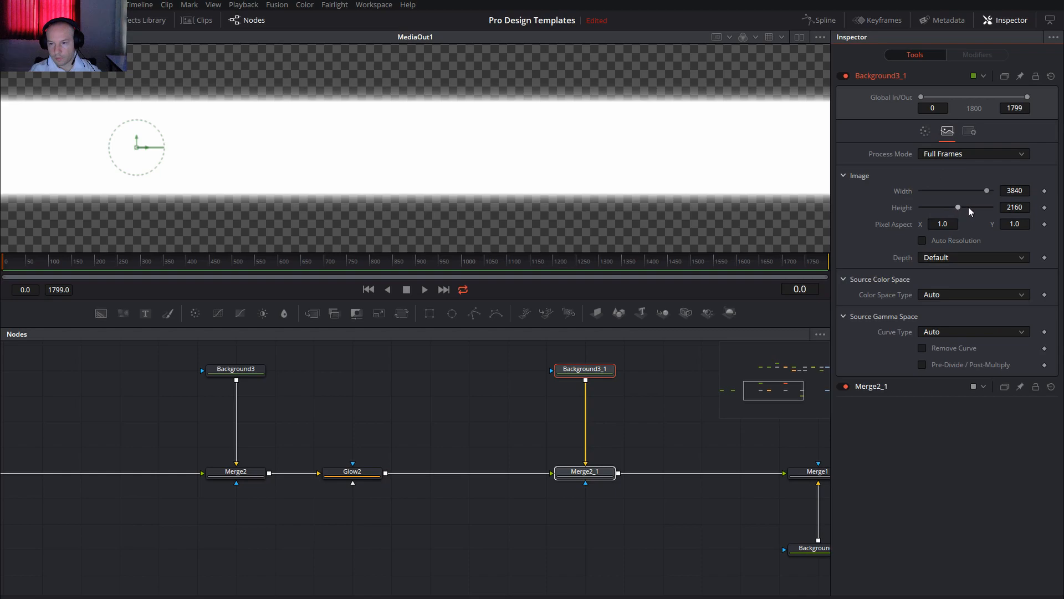
pyautogui.click(1014, 208)
pyautogui.hotkey('ctrl', 'a')
pyautogui.write('25')
pyautogui.press('Tab')
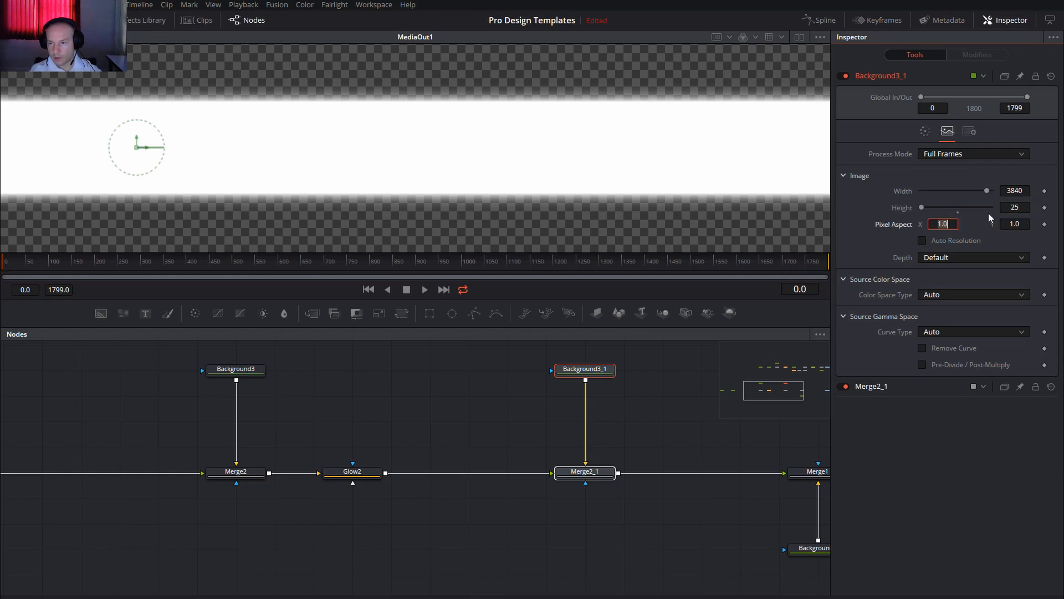
pyautogui.click(1022, 190)
pyautogui.hotkey('ctrl', 'a')
pyautogui.write('1')
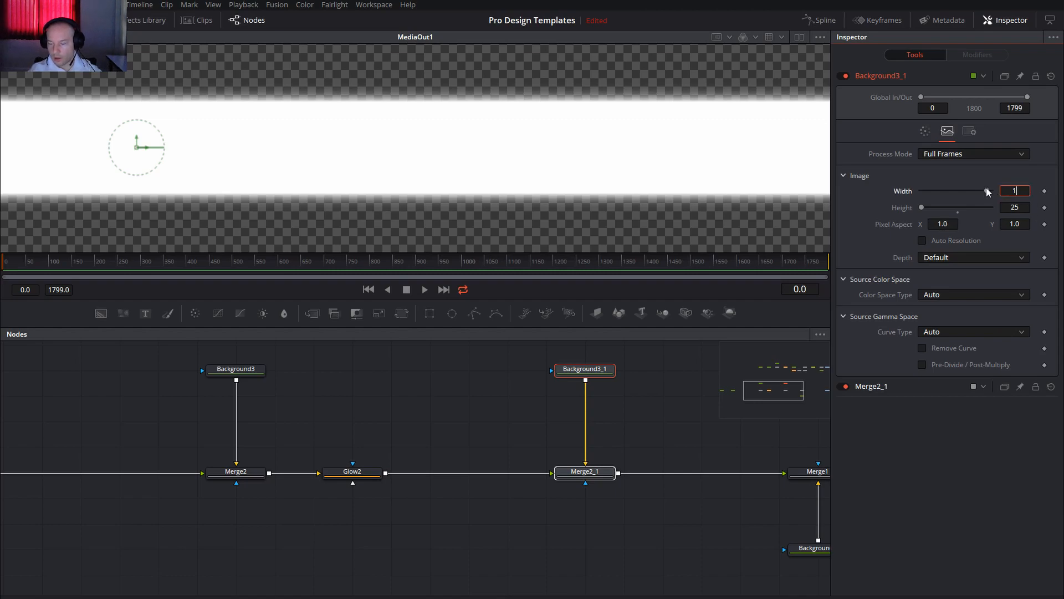
pyautogui.press('Tab')
pyautogui.middleClick(464, 441)
pyautogui.moveTo(527, 439); pyautogui.dragTo(491, 469)
pyautogui.moveTo(197, 365); pyautogui.dragTo(307, 499)
pyautogui.click(345, 459)
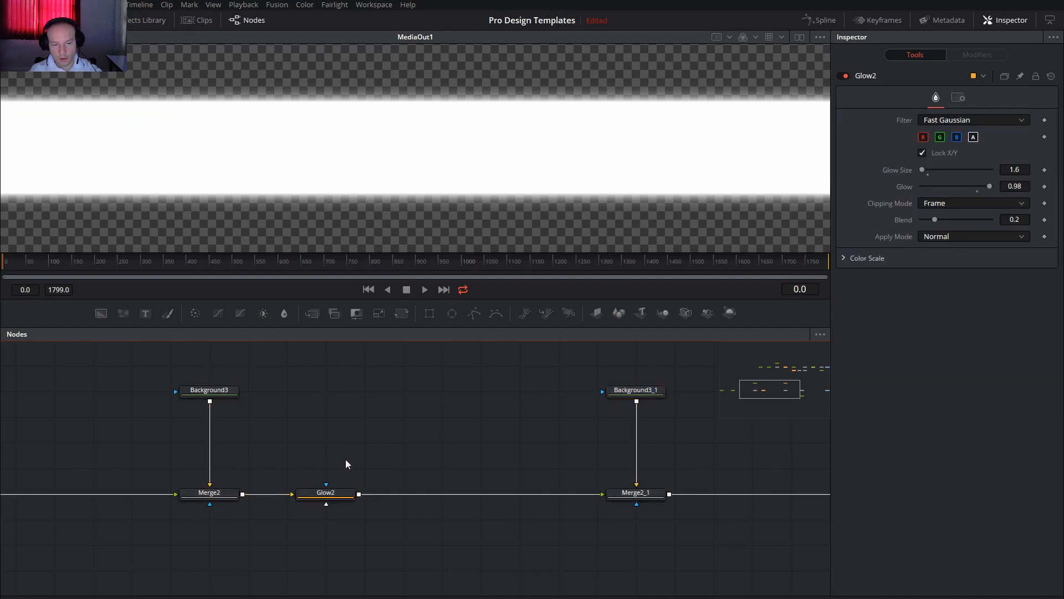
pyautogui.moveTo(209, 368); pyautogui.dragTo(222, 499)
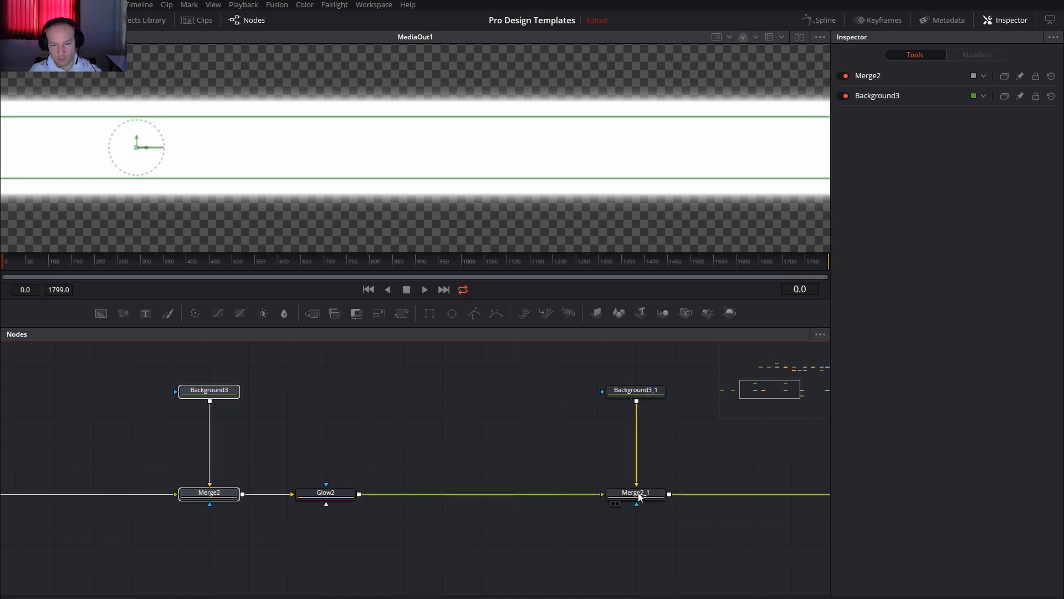
pyautogui.click(333, 492)
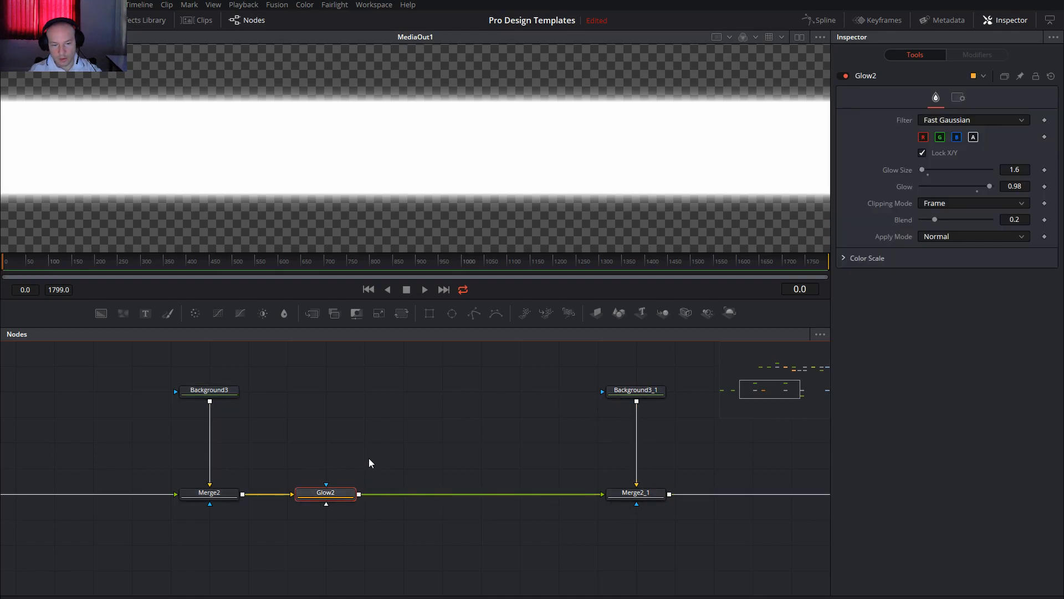
# Set Background3's image size to a width of 1920 and a height of 1080
pyautogui.click(213, 390)
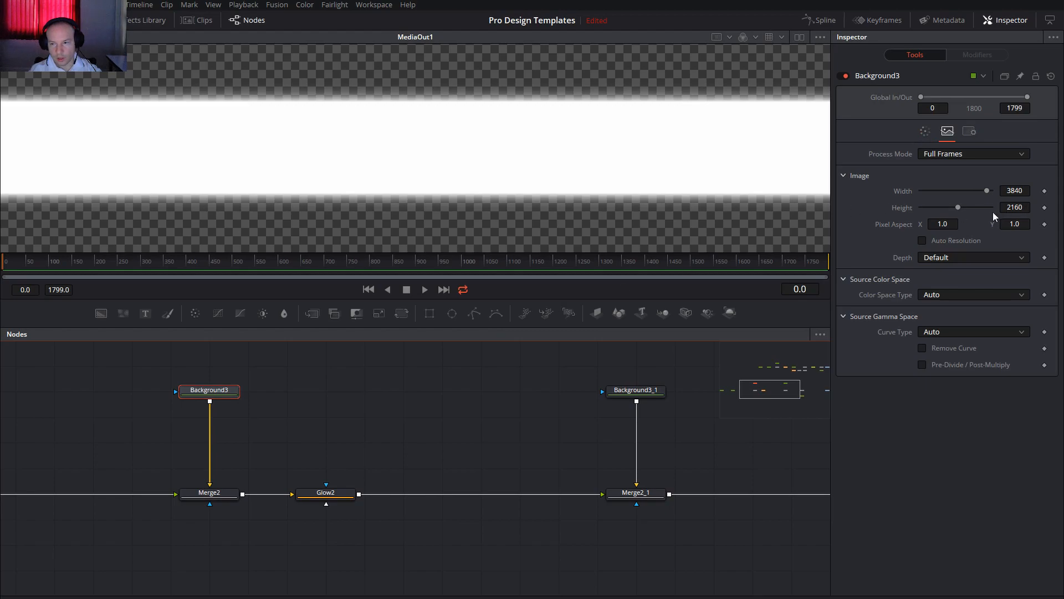
pyautogui.write('19')
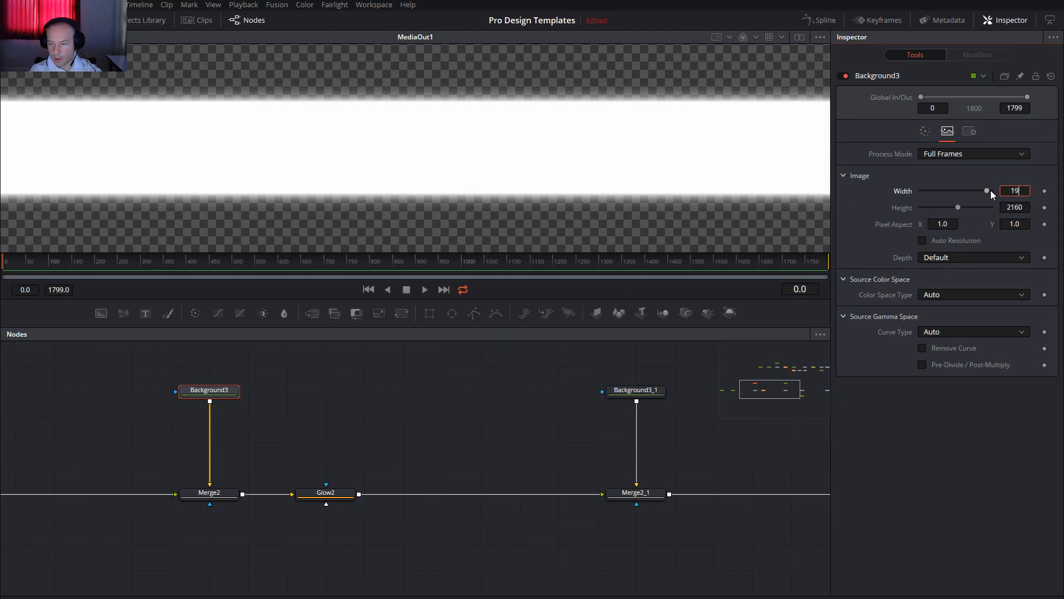
pyautogui.write('20')
pyautogui.press('Tab')
pyautogui.write('1080')
pyautogui.press('Tab')
# Raise Glow2's glow size to 7.9
pyautogui.click(326, 492)
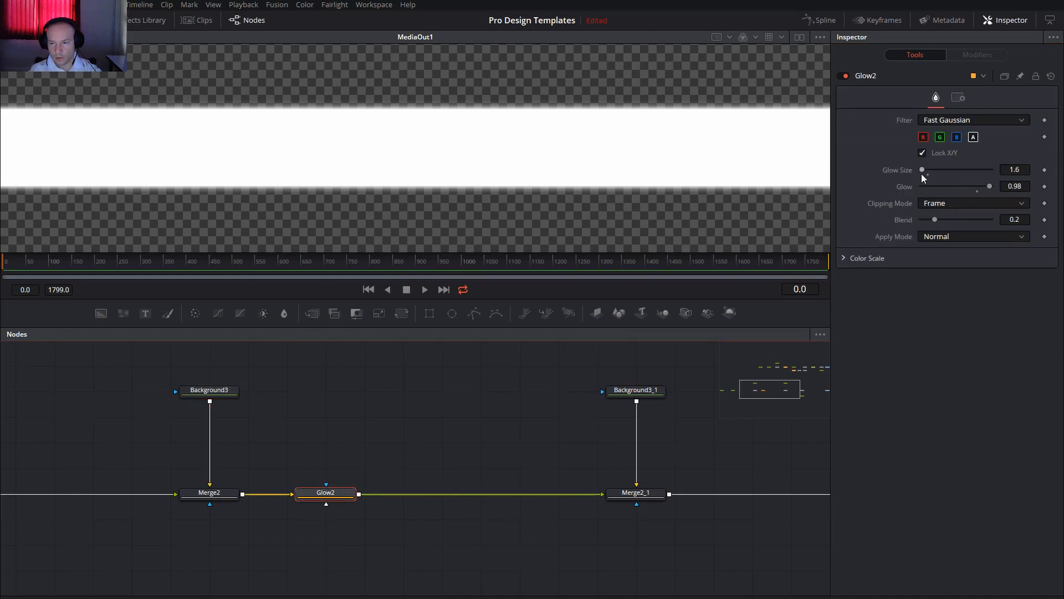
pyautogui.moveTo(924, 170); pyautogui.dragTo(930, 171)
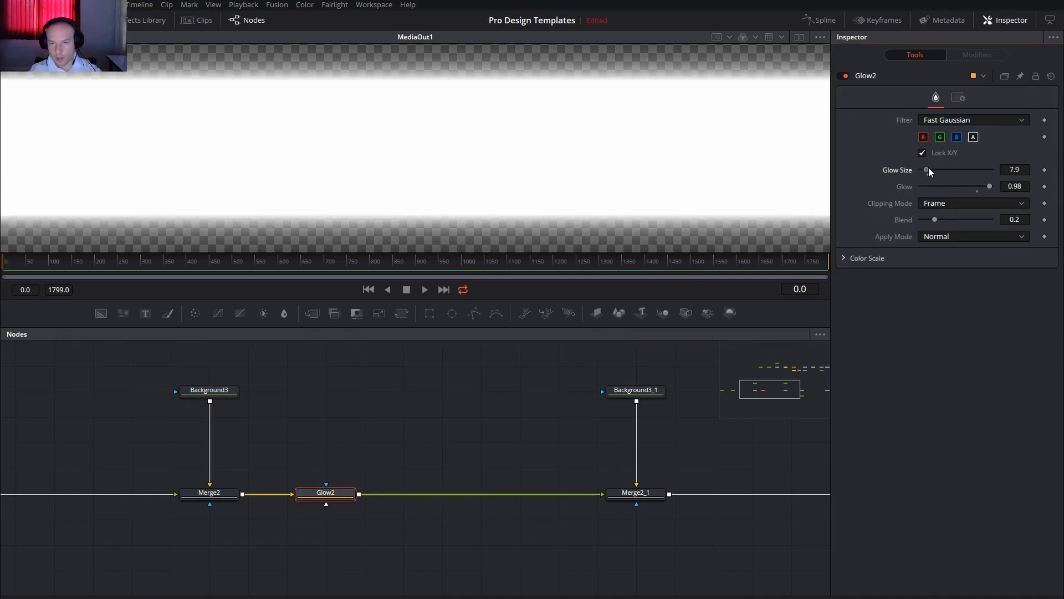
pyautogui.moveTo(535, 409); pyautogui.dragTo(409, 405)
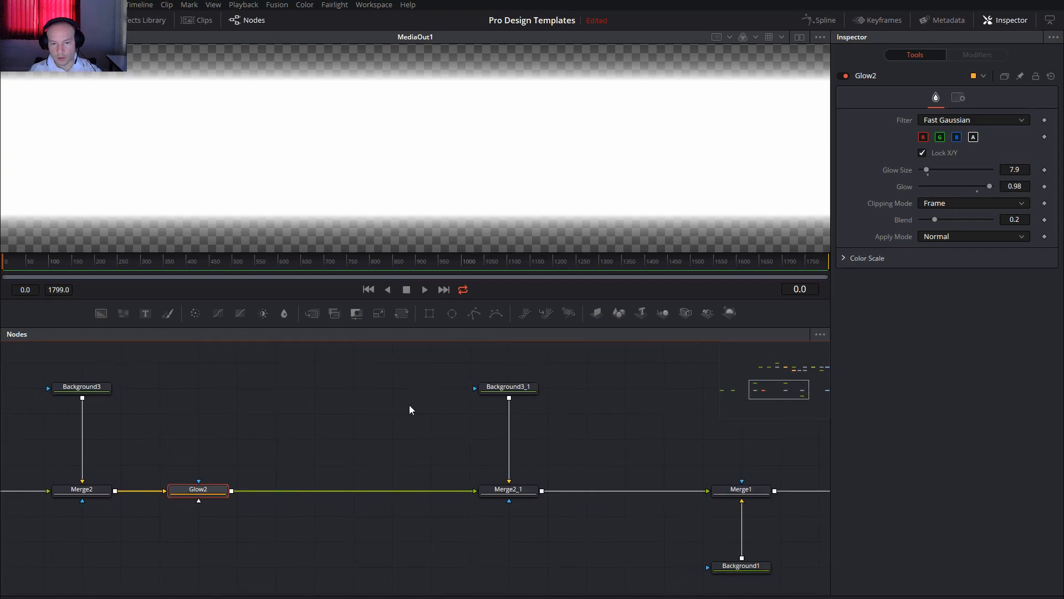
# Show Merge2_1 in the viewer and set Background3_1's image height to 1080
pyautogui.scroll(-5, 409, 405)
pyautogui.click(472, 446)
pyautogui.press('1')
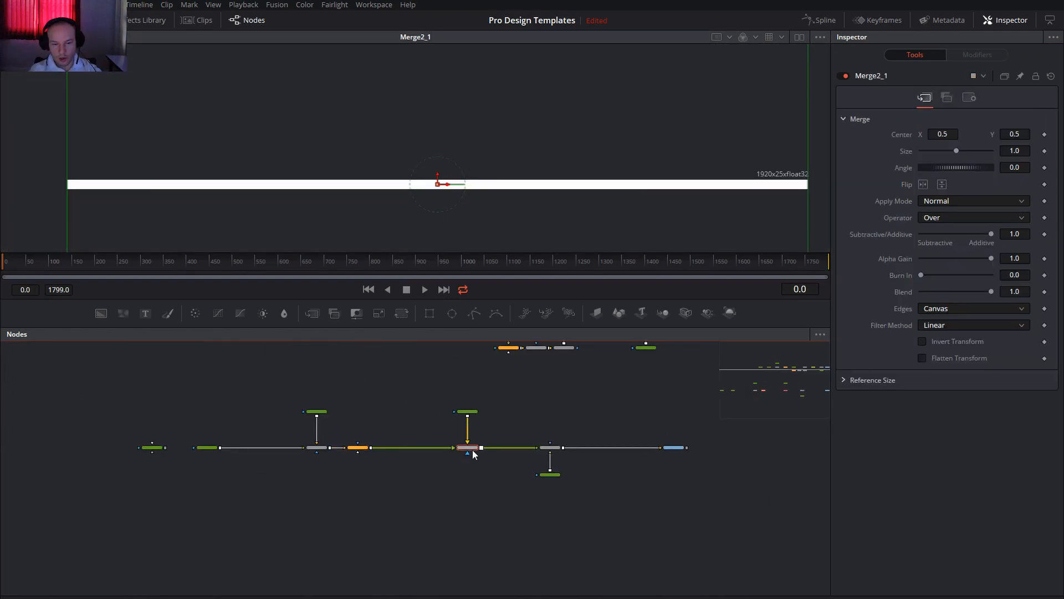
pyautogui.scroll(4, 450, 194)
pyautogui.click(475, 412)
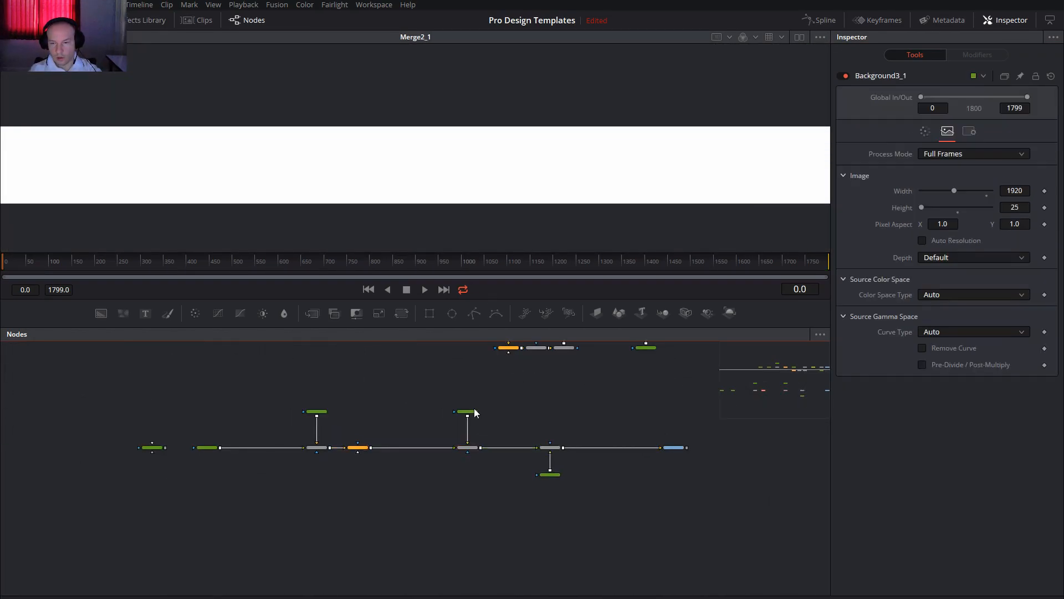
pyautogui.click(1004, 207)
pyautogui.write('1080')
pyautogui.press('Tab')
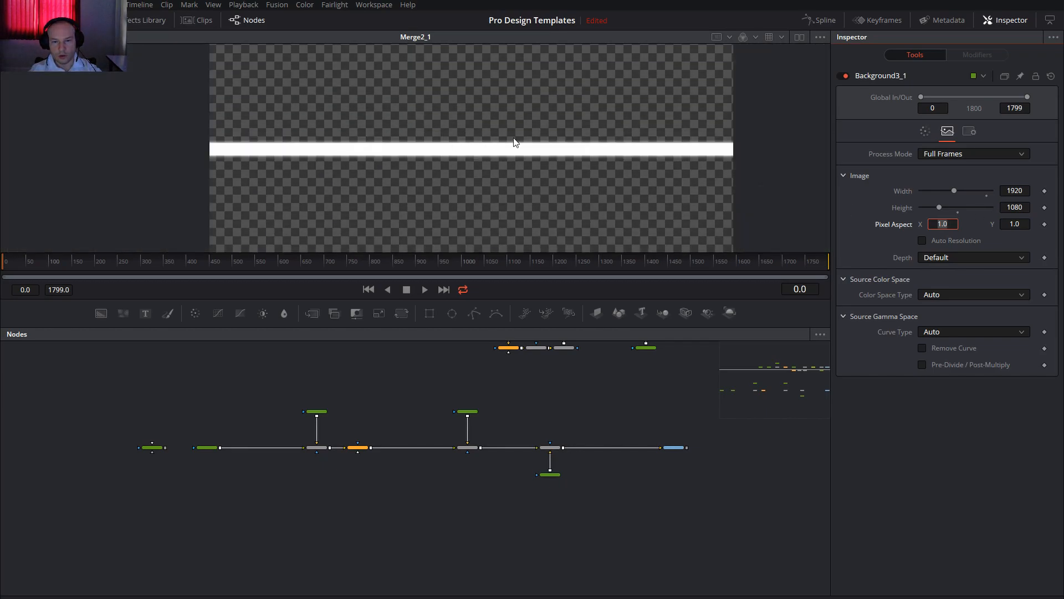
# Disable Glow2 and attach a new Rectangle mask to Background2
pyautogui.scroll(5, 430, 397)
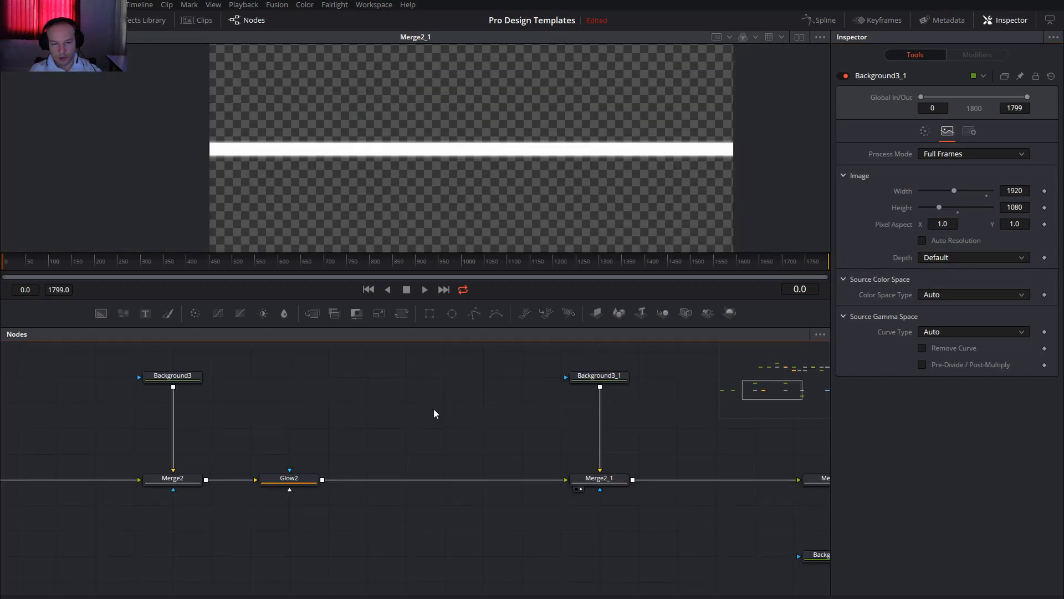
pyautogui.click(187, 381)
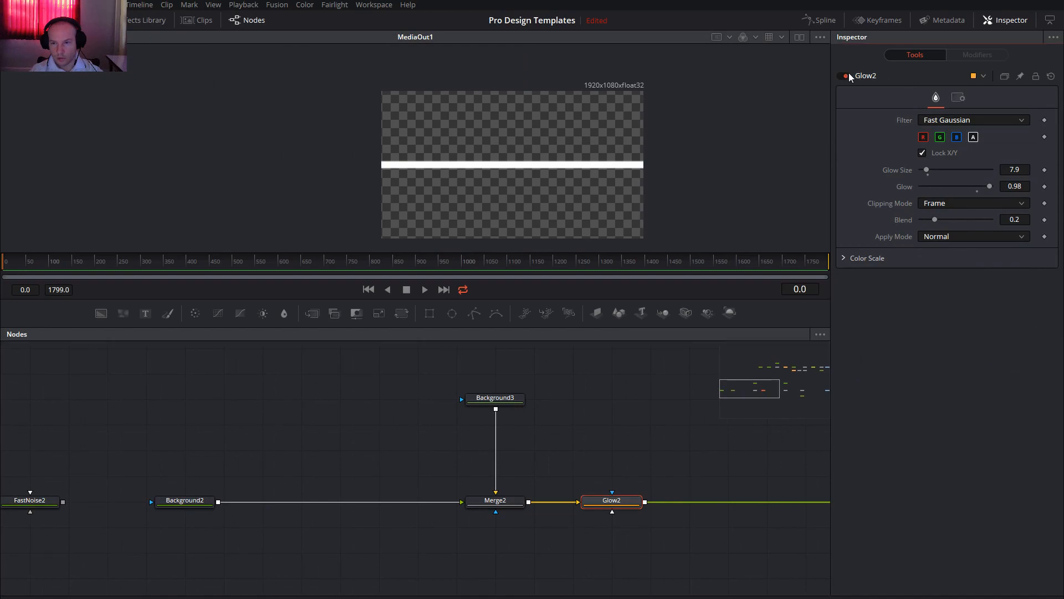
pyautogui.click(848, 74)
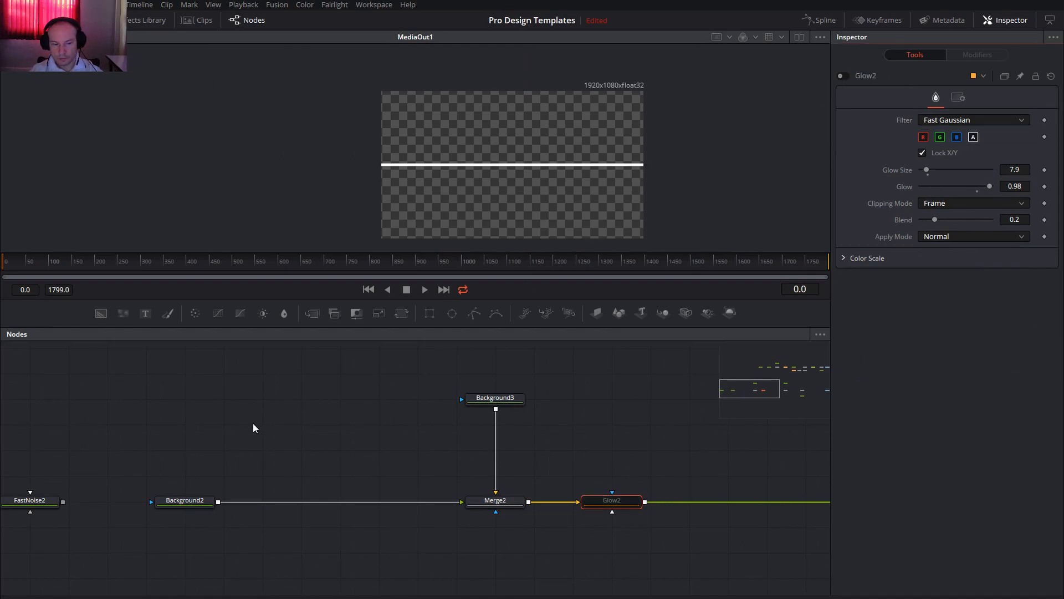
pyautogui.moveTo(83, 484); pyautogui.dragTo(240, 482)
pyautogui.moveTo(185, 506); pyautogui.dragTo(28, 505)
pyautogui.moveTo(429, 313); pyautogui.dragTo(360, 502)
pyautogui.moveTo(523, 465); pyautogui.dragTo(221, 442)
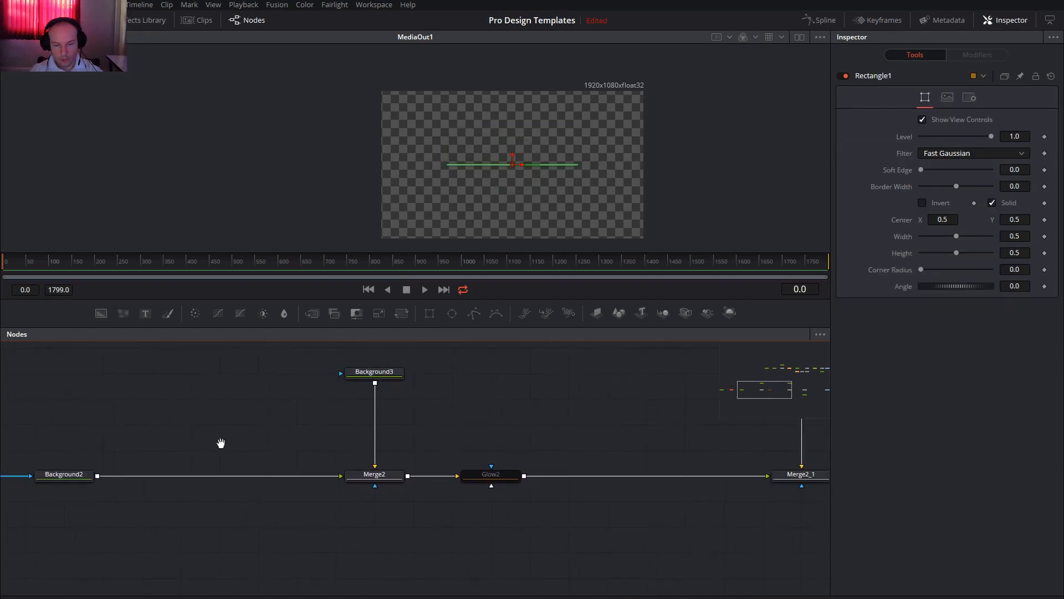
# Insert a Duplicate node right after Glow2 and space it out along the chain before Merge2_1
pyautogui.click(499, 481)
pyautogui.hotkey('shift', 'space')
pyautogui.write('duplicate')
pyautogui.press('BackSpace')
pyautogui.press('BackSpace')
pyautogui.press('BackSpace')
pyautogui.press('BackSpace')
pyautogui.press('BackSpace')
pyautogui.press('BackSpace')
pyautogui.press('BackSpace')
pyautogui.write('plicate')
pyautogui.press('Return')
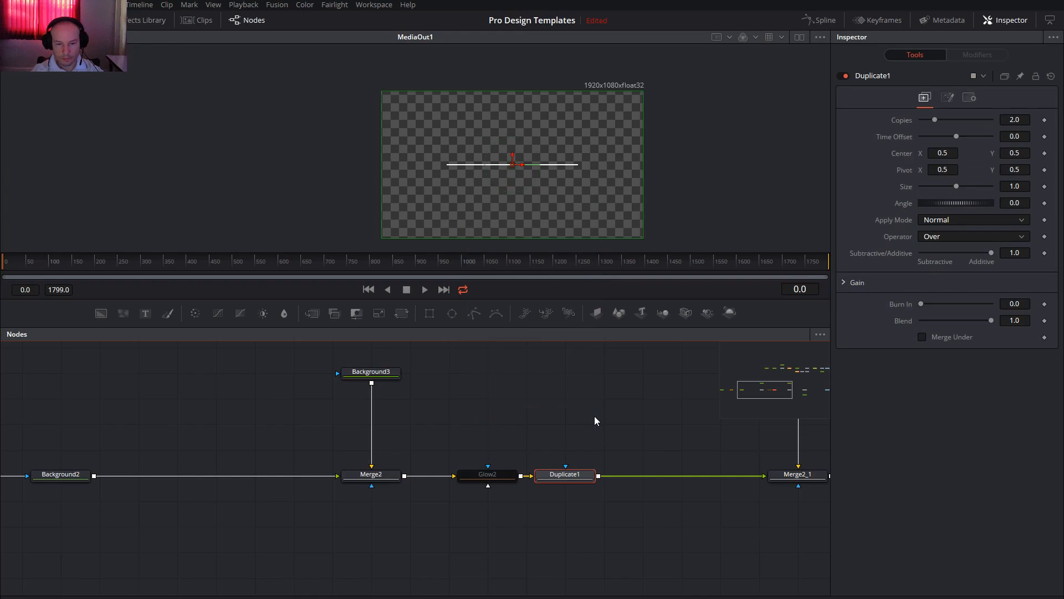
pyautogui.moveTo(559, 481); pyautogui.dragTo(590, 481)
pyautogui.moveTo(661, 377); pyautogui.dragTo(568, 375)
# Set the width and height of the Rectangle1 mask to 1.0
pyautogui.moveTo(409, 429); pyautogui.dragTo(577, 441)
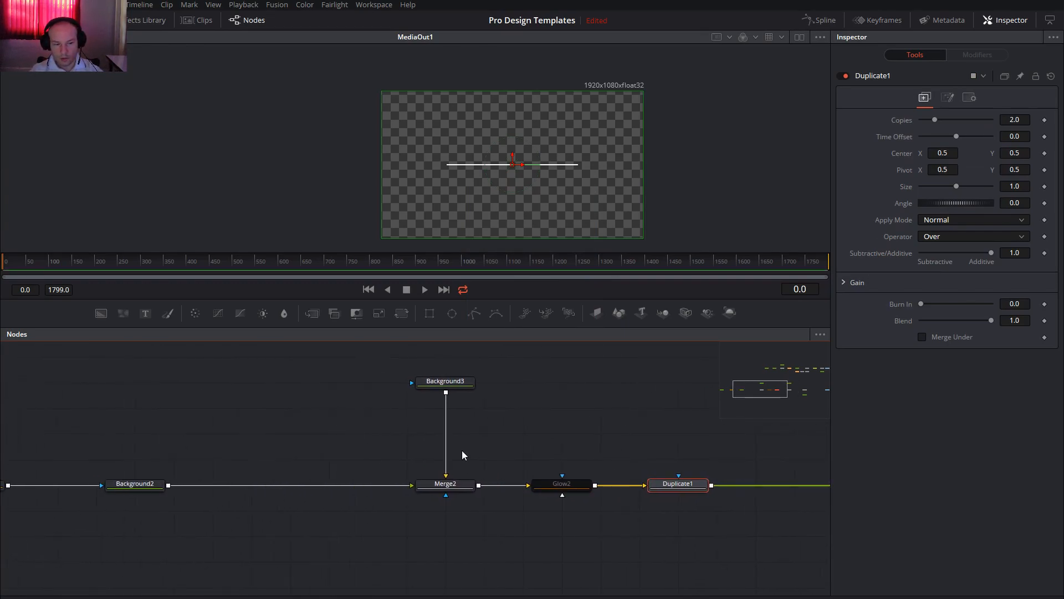
pyautogui.moveTo(207, 431); pyautogui.dragTo(353, 442)
pyautogui.click(126, 495)
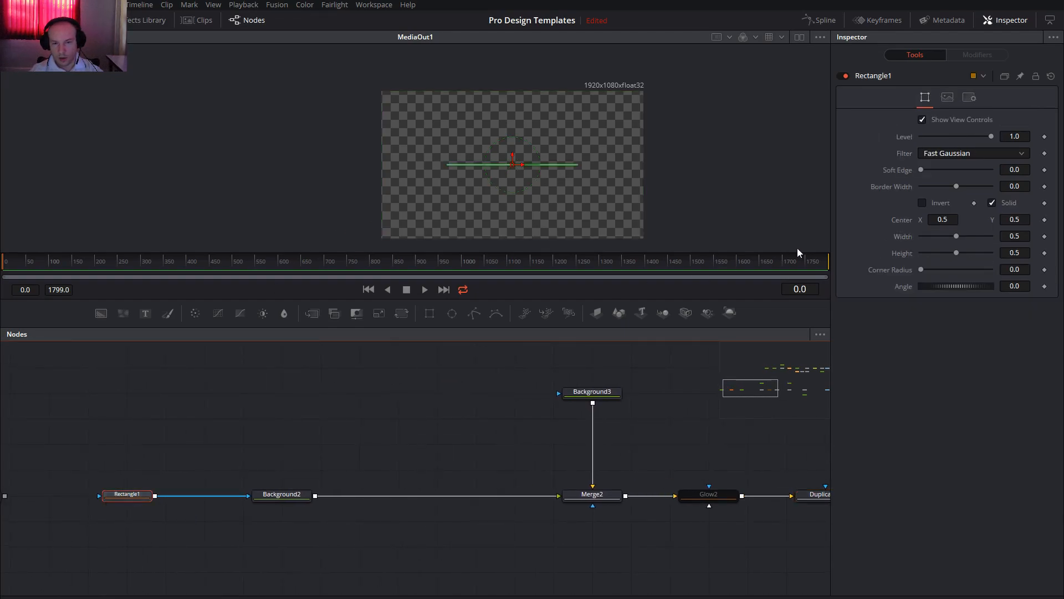
pyautogui.moveTo(957, 235); pyautogui.dragTo(1027, 251)
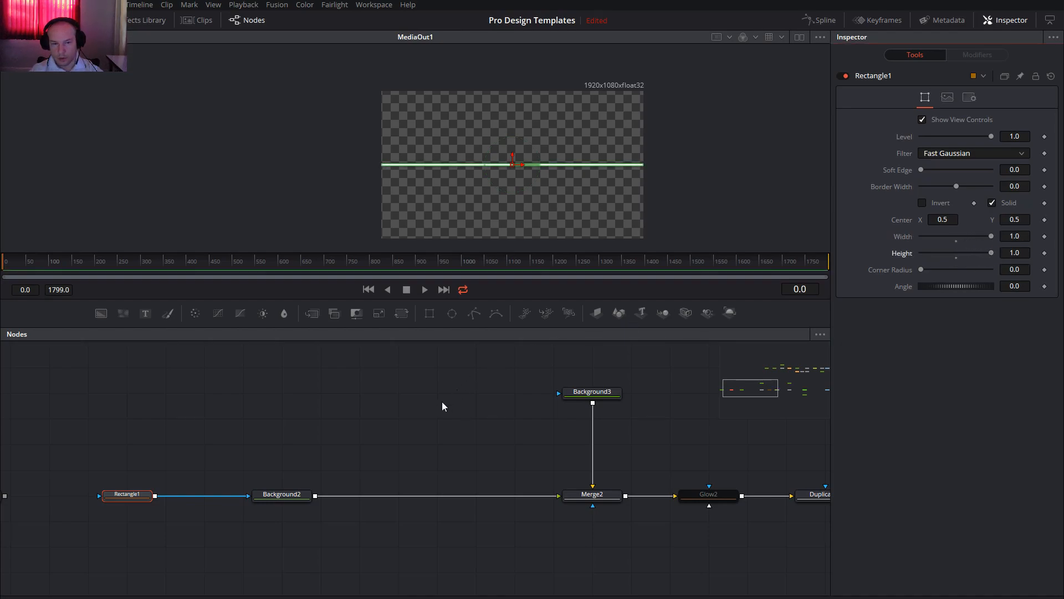
pyautogui.moveTo(506, 192); pyautogui.dragTo(361, 185)
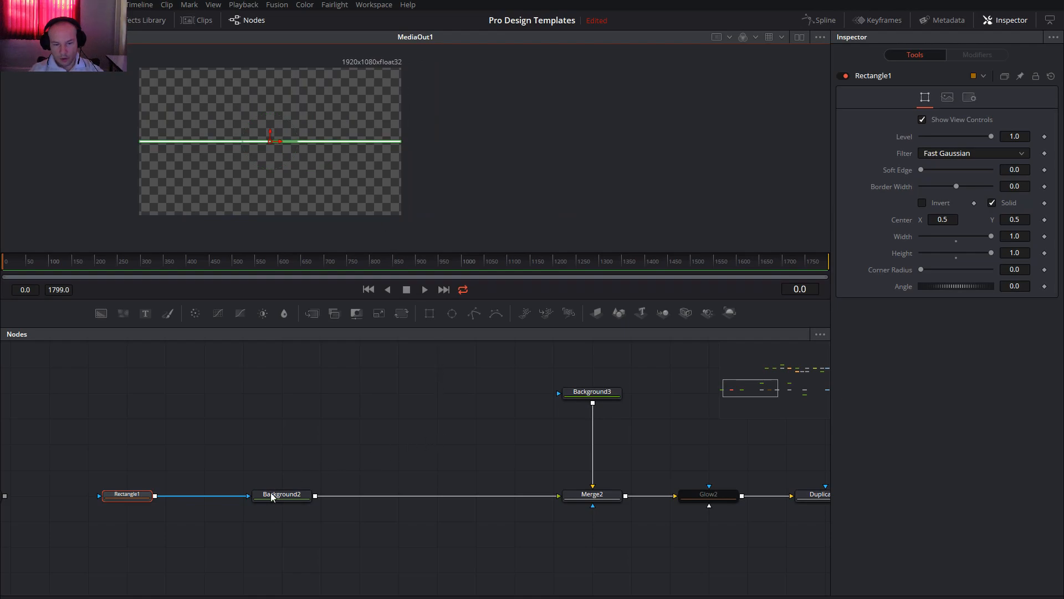
# Set Duplicate1's angle to 90 degrees to form a cross of horizontal and vertical lines
pyautogui.click(292, 495)
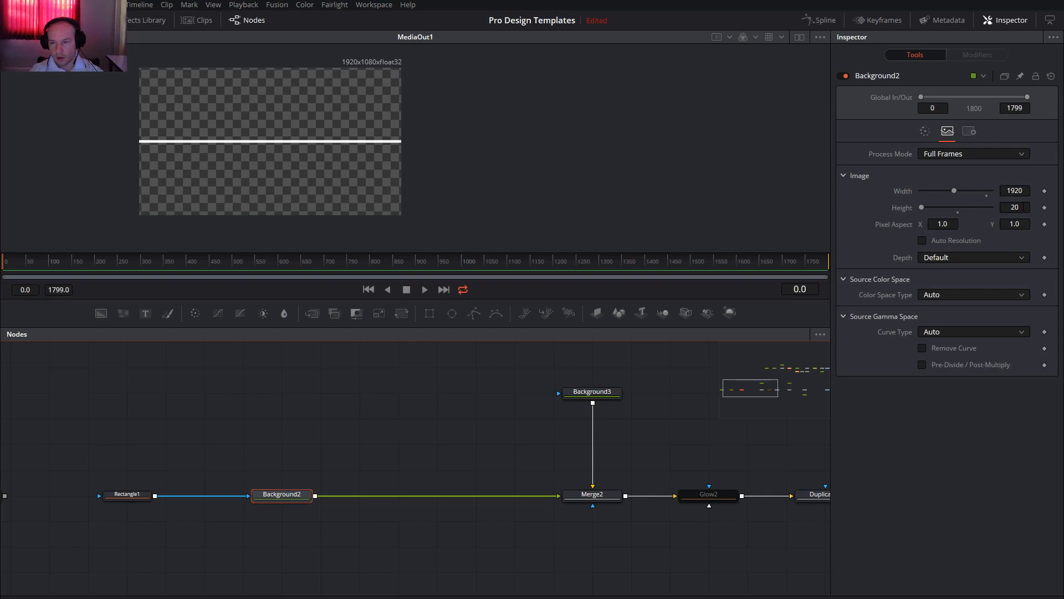
pyautogui.moveTo(653, 442); pyautogui.dragTo(294, 434)
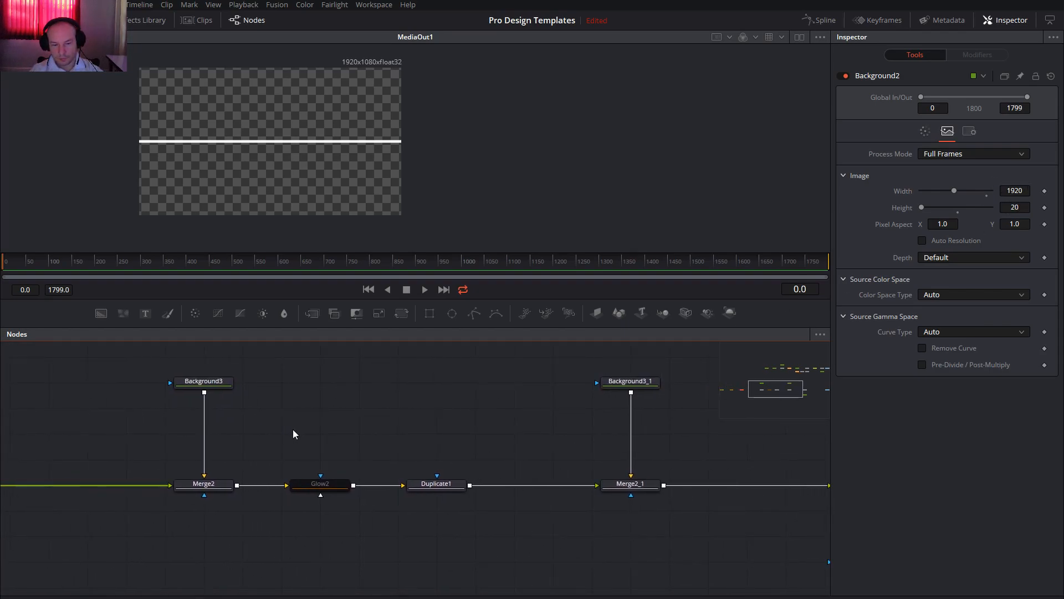
pyautogui.click(442, 488)
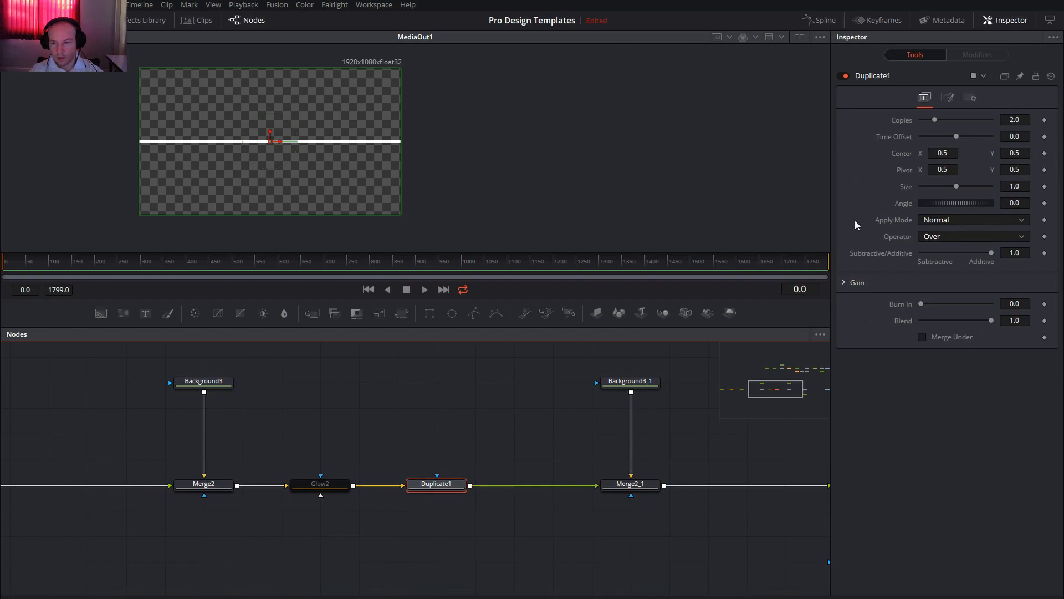
pyautogui.click(1018, 204)
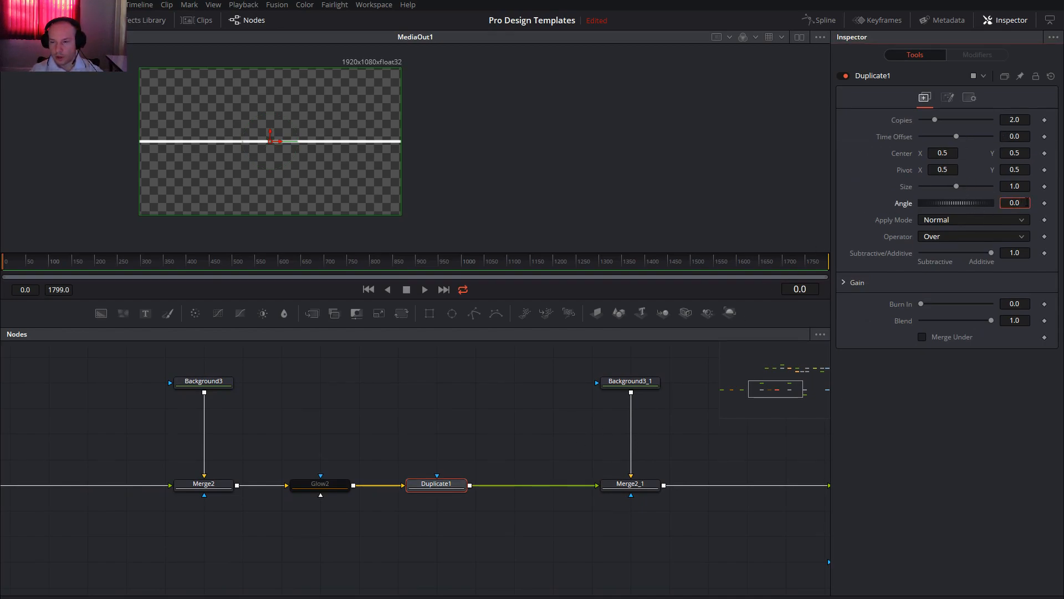
pyautogui.write('90')
pyautogui.press('Tab')
pyautogui.moveTo(406, 395); pyautogui.dragTo(585, 395)
pyautogui.click(576, 402)
pyautogui.moveTo(299, 125); pyautogui.dragTo(355, 121)
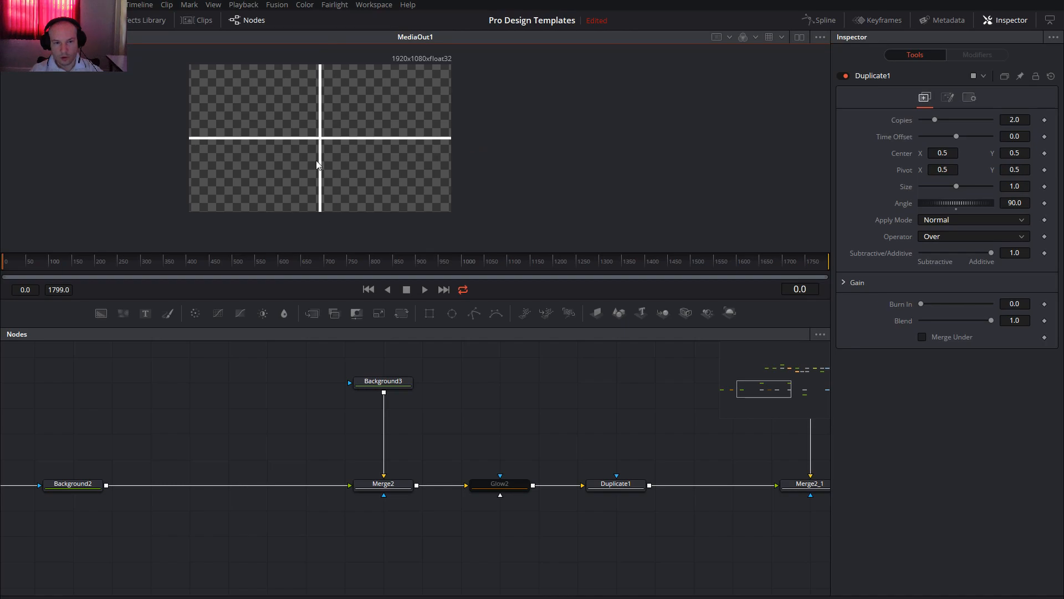
# Set Background3_1's image height to 1920 and show Merge2_1 in the viewer
pyautogui.moveTo(821, 484); pyautogui.dragTo(279, 459)
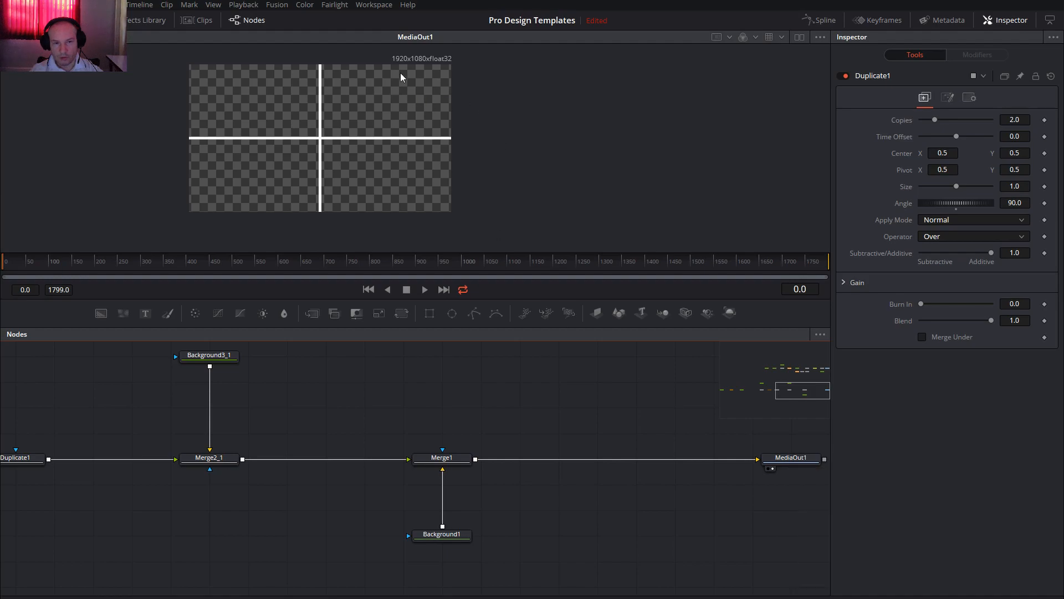
pyautogui.moveTo(299, 451); pyautogui.dragTo(534, 436)
pyautogui.moveTo(523, 484); pyautogui.dragTo(698, 533)
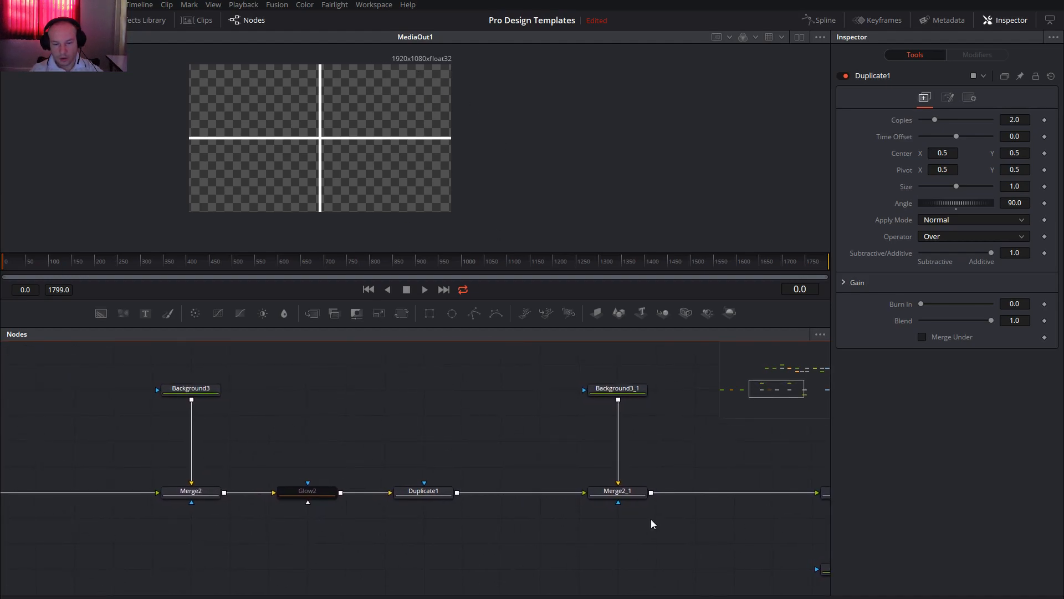
pyautogui.click(627, 495)
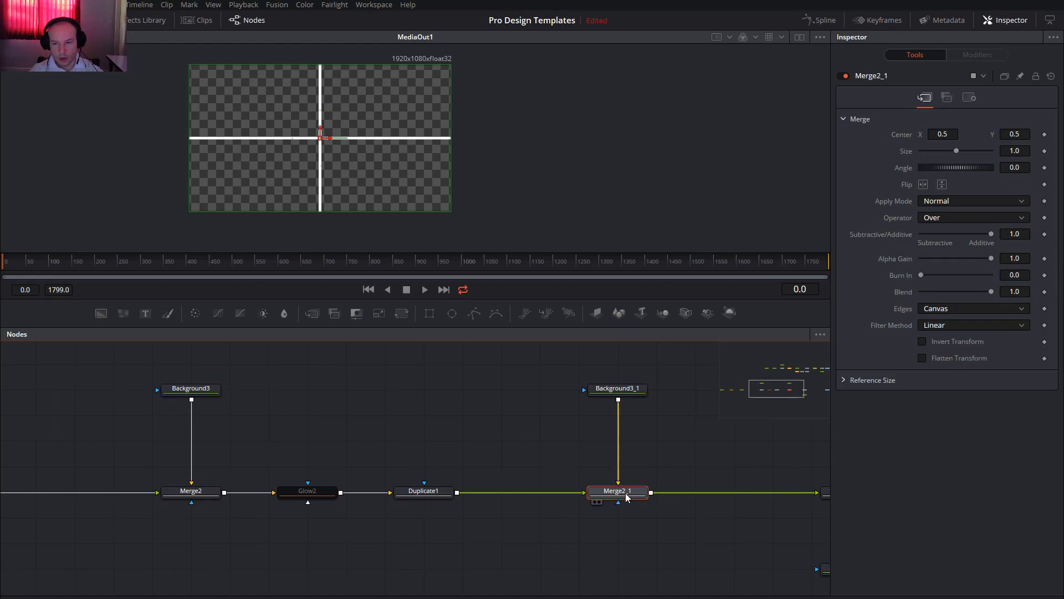
pyautogui.click(621, 388)
pyautogui.click(1015, 207)
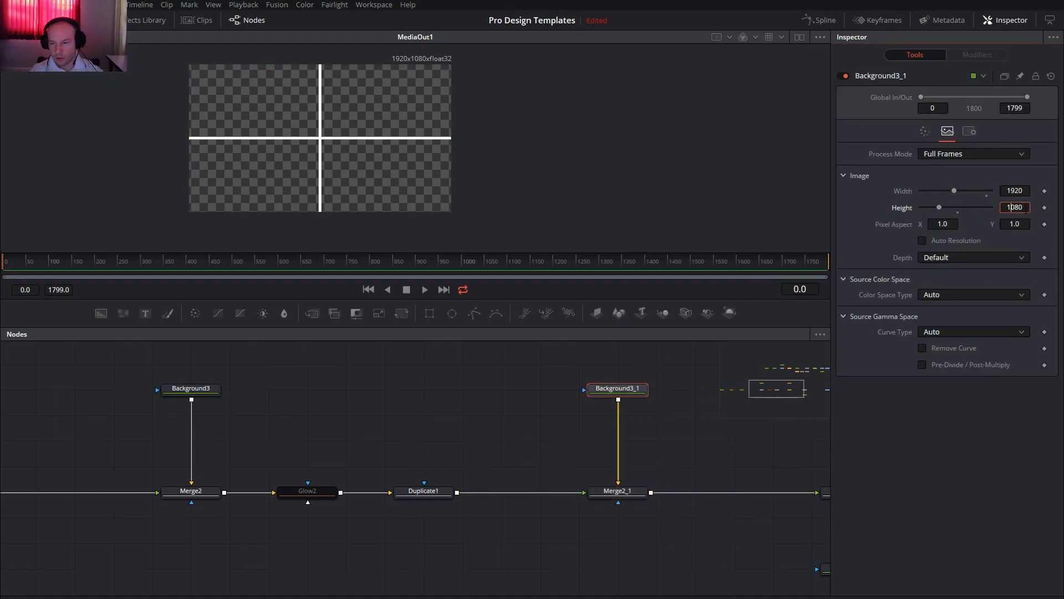
pyautogui.write('1920')
pyautogui.press('Tab')
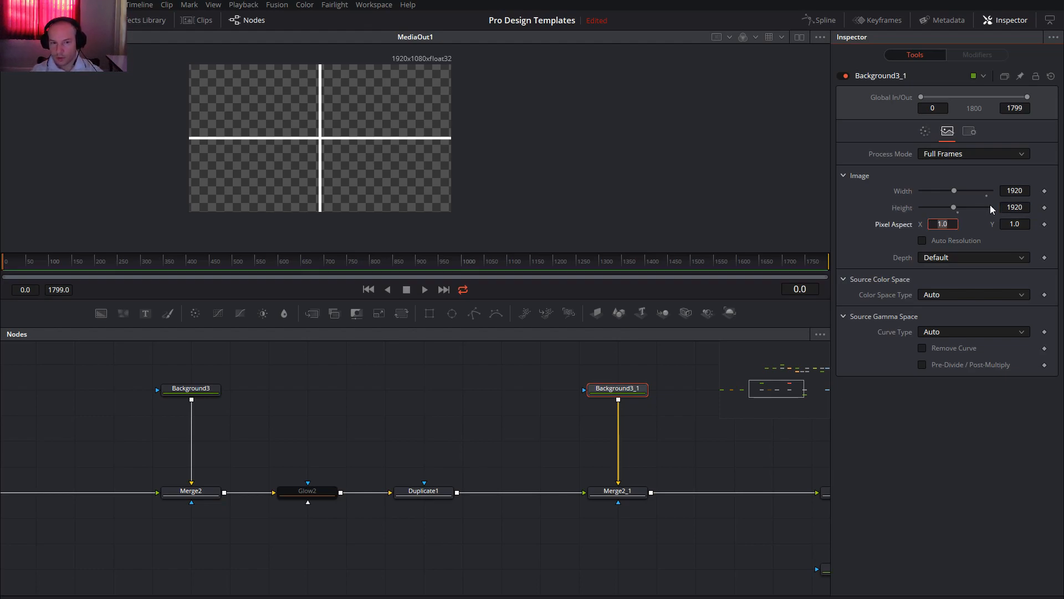
pyautogui.click(617, 491)
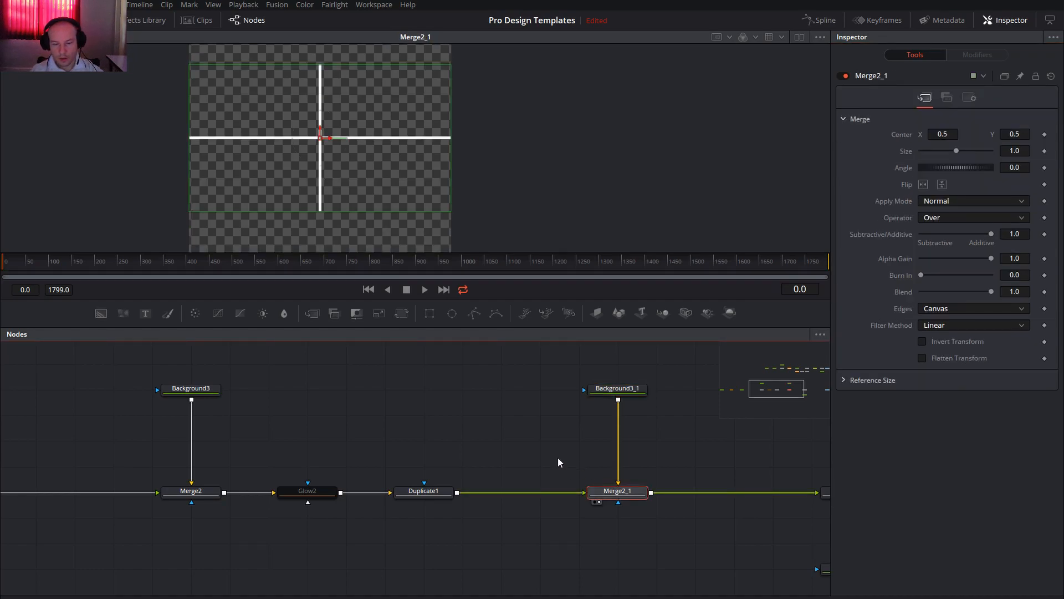
pyautogui.moveTo(356, 152); pyautogui.dragTo(419, 160)
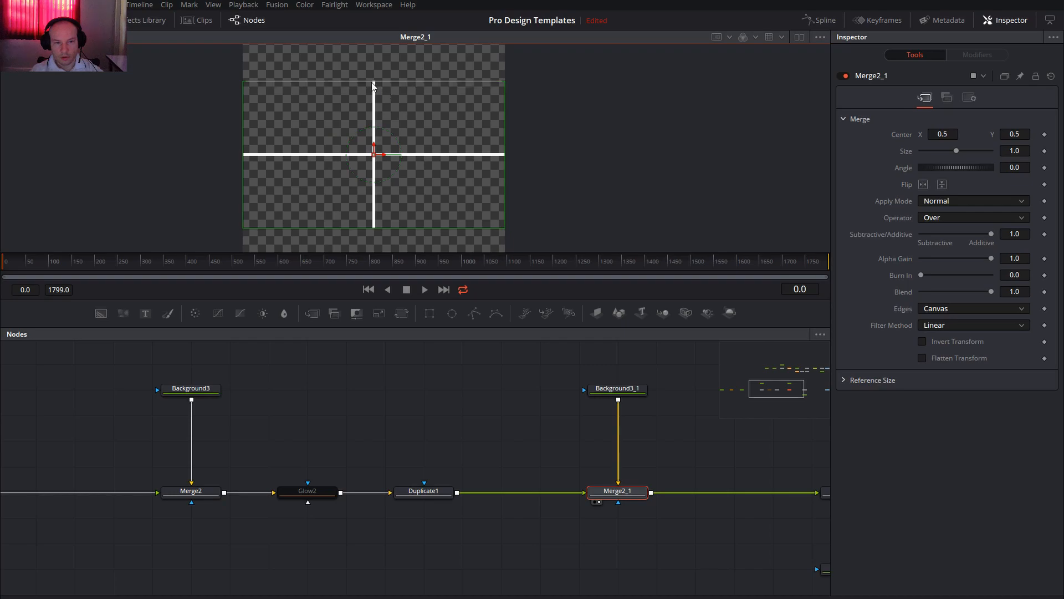
# Check the cross in the viewer and rotate Merge2_1 to an angle of -433.0
pyautogui.scroll(-3, 398, 89)
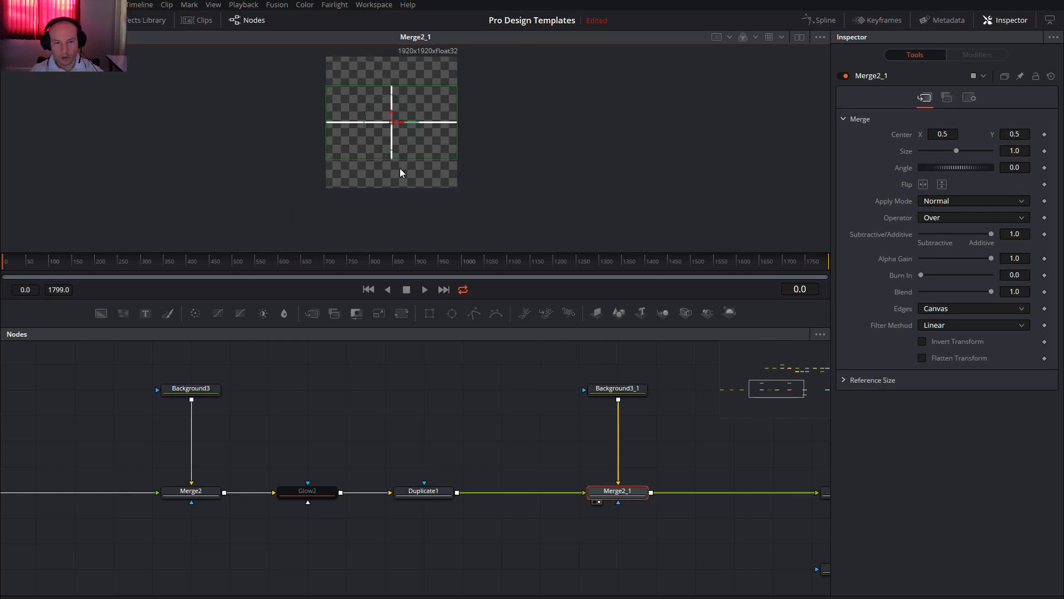
pyautogui.scroll(3, 427, 190)
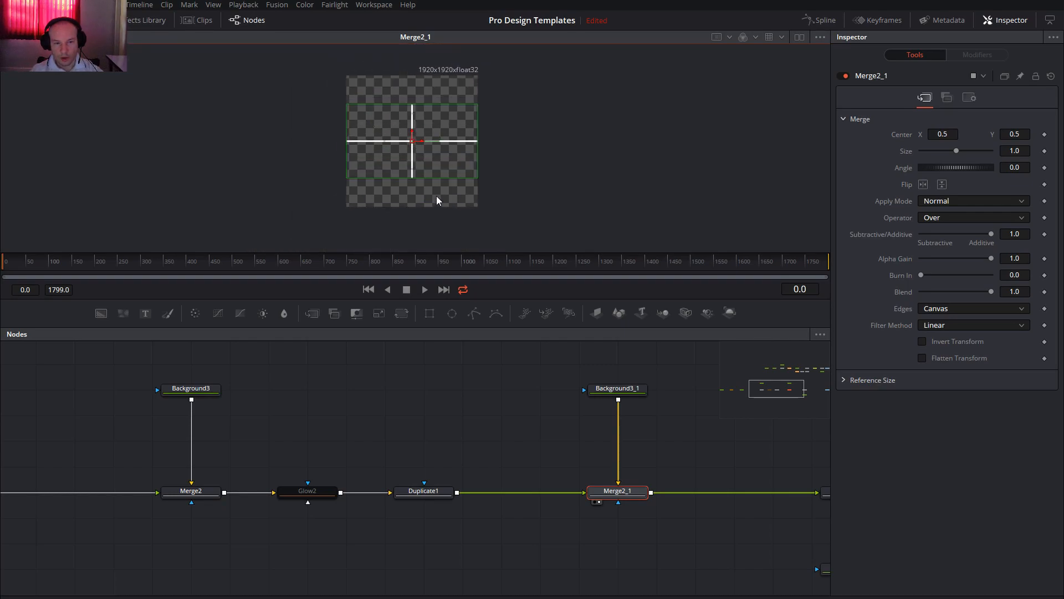
pyautogui.moveTo(970, 167); pyautogui.dragTo(871, 200)
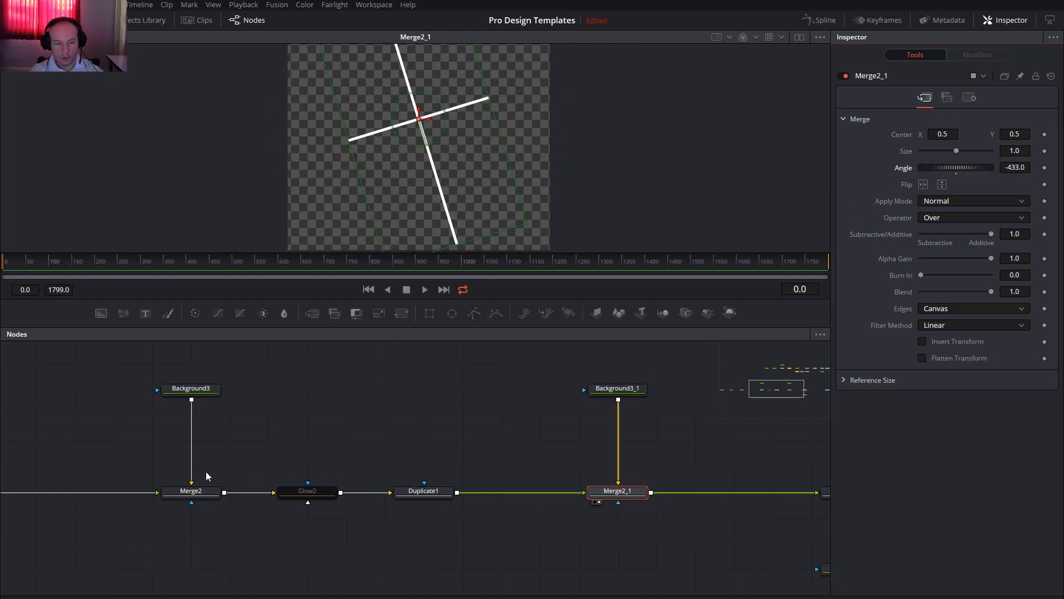
# Set Background3's image height to 1920
pyautogui.click(197, 394)
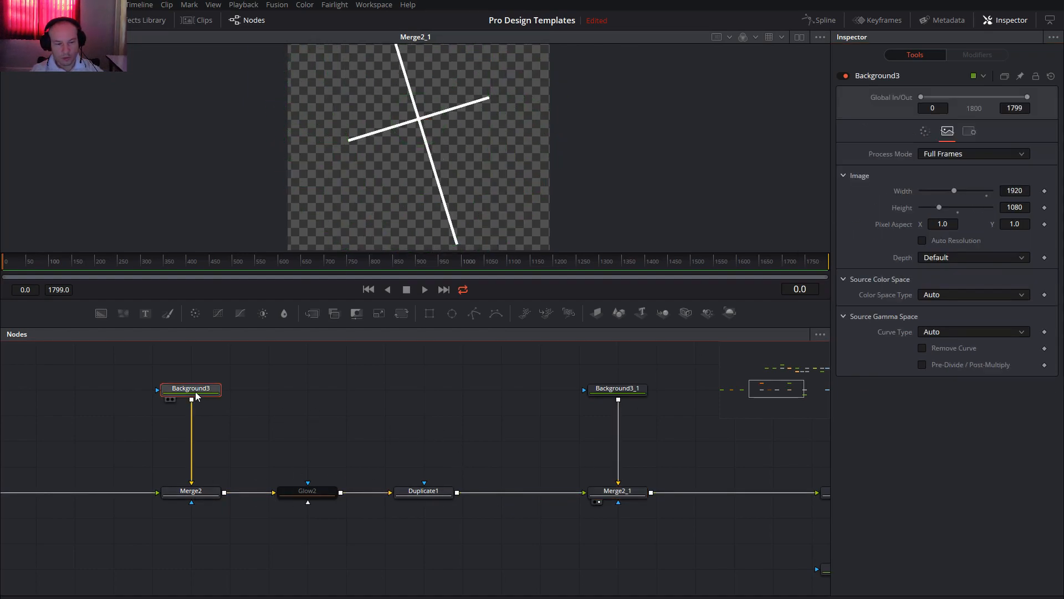
pyautogui.click(1009, 207)
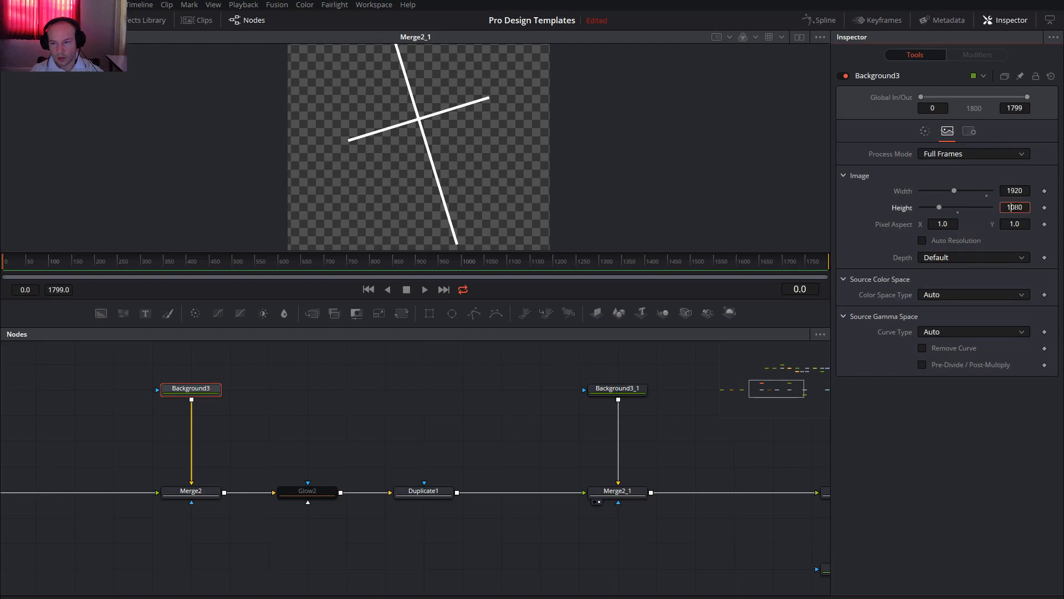
pyautogui.moveTo(1024, 208); pyautogui.dragTo(991, 211)
pyautogui.write('192')
pyautogui.write('0')
pyautogui.press('BackSpace')
pyautogui.write('9')
pyautogui.press('Tab')
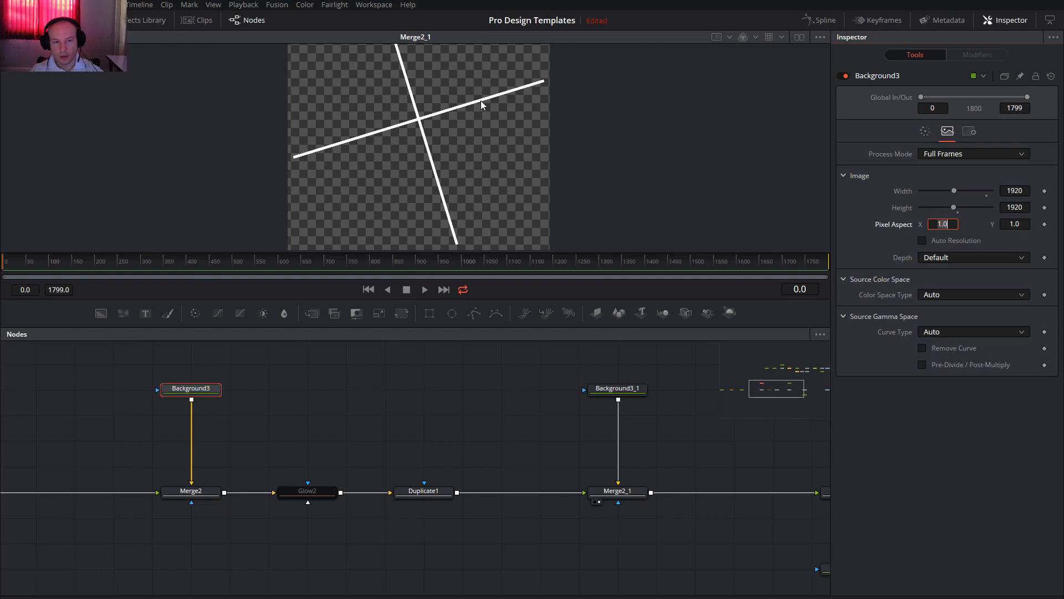
pyautogui.scroll(-4, 462, 133)
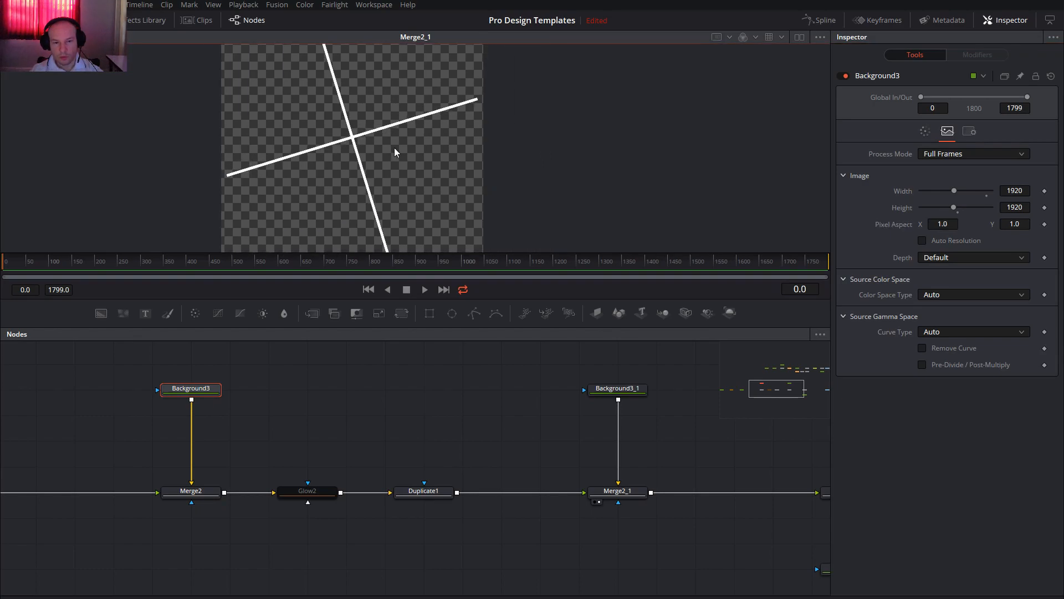
# Rotate Merge2_1 to an angle of -667.8 and show MediaOut1 in the viewer
pyautogui.click(617, 491)
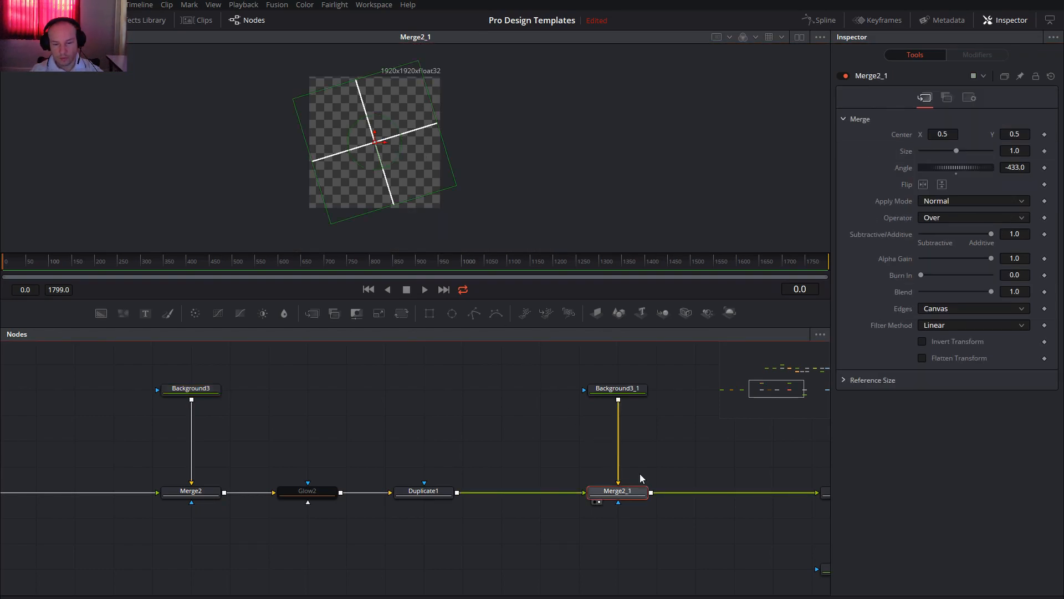
pyautogui.moveTo(986, 172); pyautogui.dragTo(931, 168)
pyautogui.moveTo(683, 455); pyautogui.dragTo(327, 430)
pyautogui.moveTo(779, 488); pyautogui.dragTo(549, 472)
pyautogui.click(605, 450)
pyautogui.press('1')
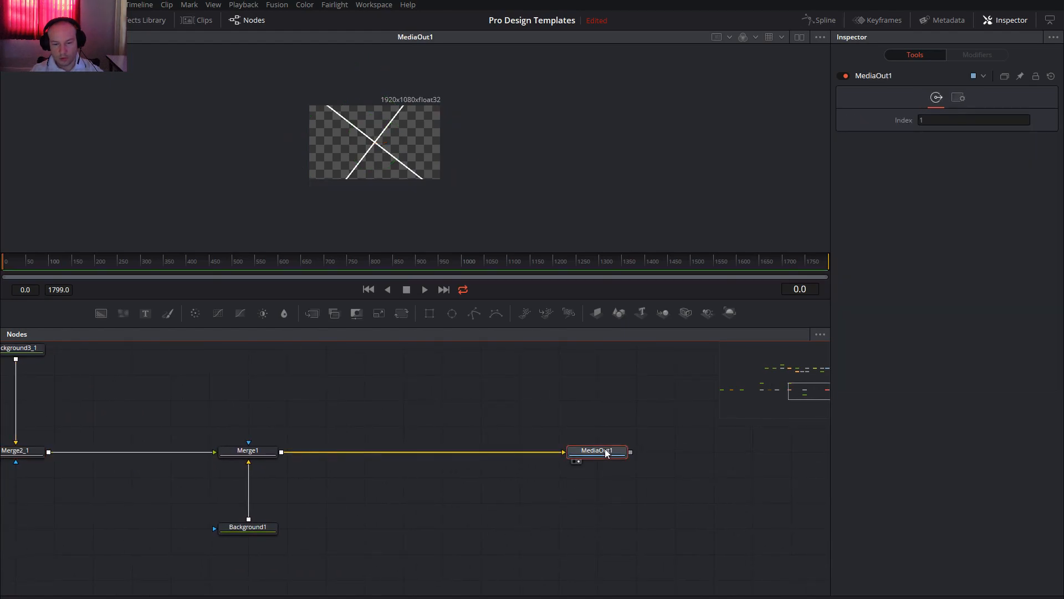
# Rotate Merge2_1 further to an angle of -845.2
pyautogui.moveTo(170, 444); pyautogui.dragTo(490, 455)
pyautogui.click(344, 465)
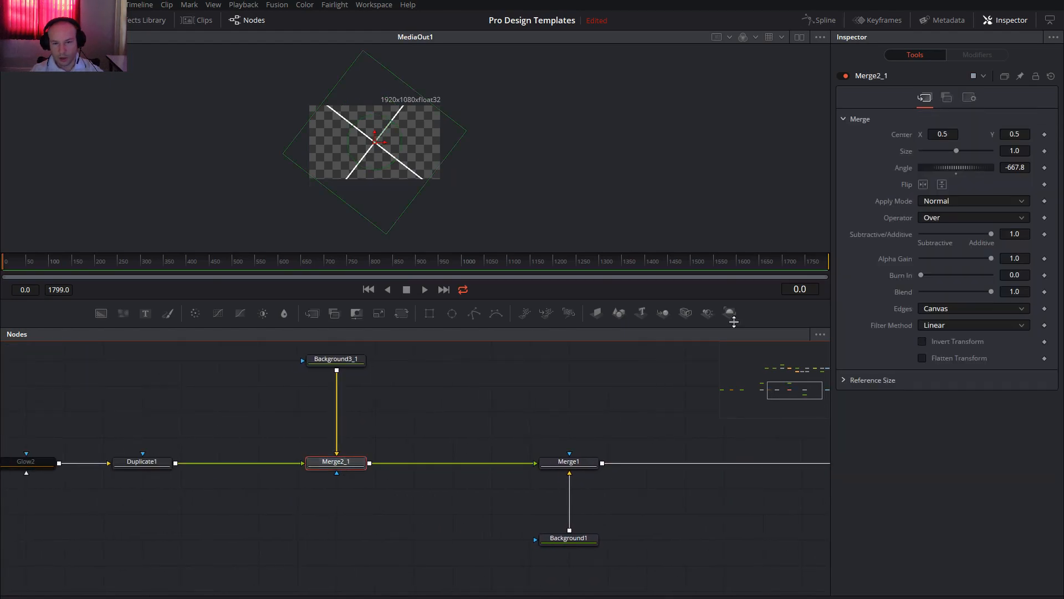
pyautogui.moveTo(973, 169); pyautogui.dragTo(936, 171)
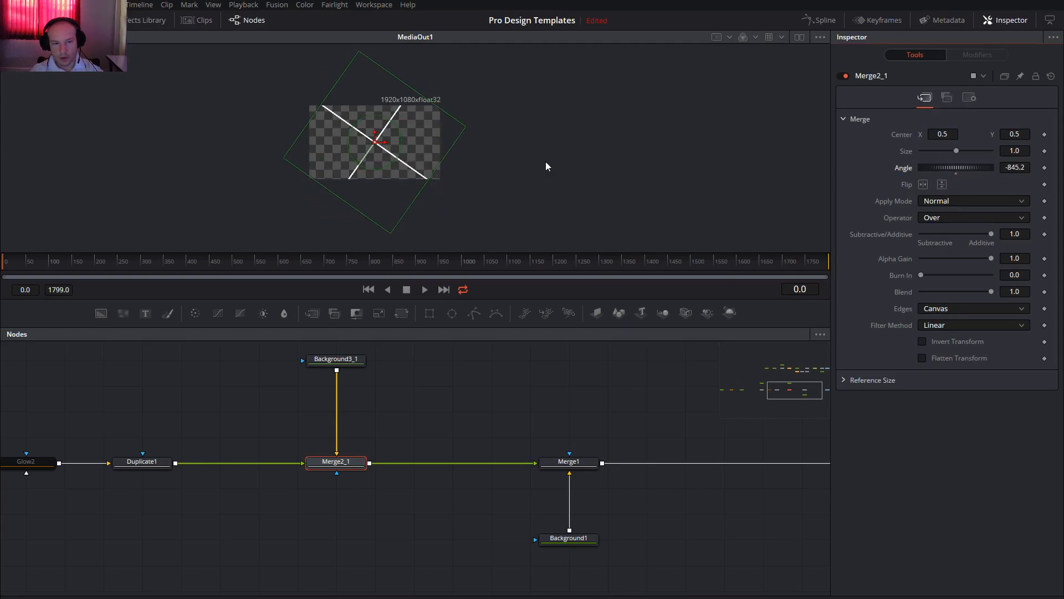
pyautogui.moveTo(92, 399); pyautogui.dragTo(386, 440)
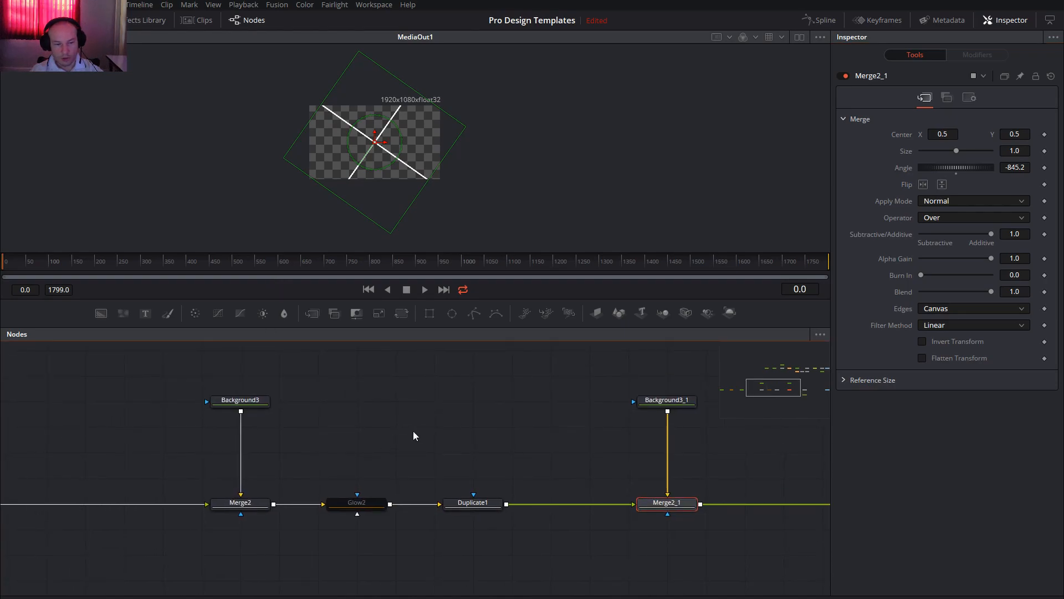
pyautogui.click(244, 401)
pyautogui.moveTo(245, 398); pyautogui.dragTo(632, 536)
pyautogui.click(277, 413)
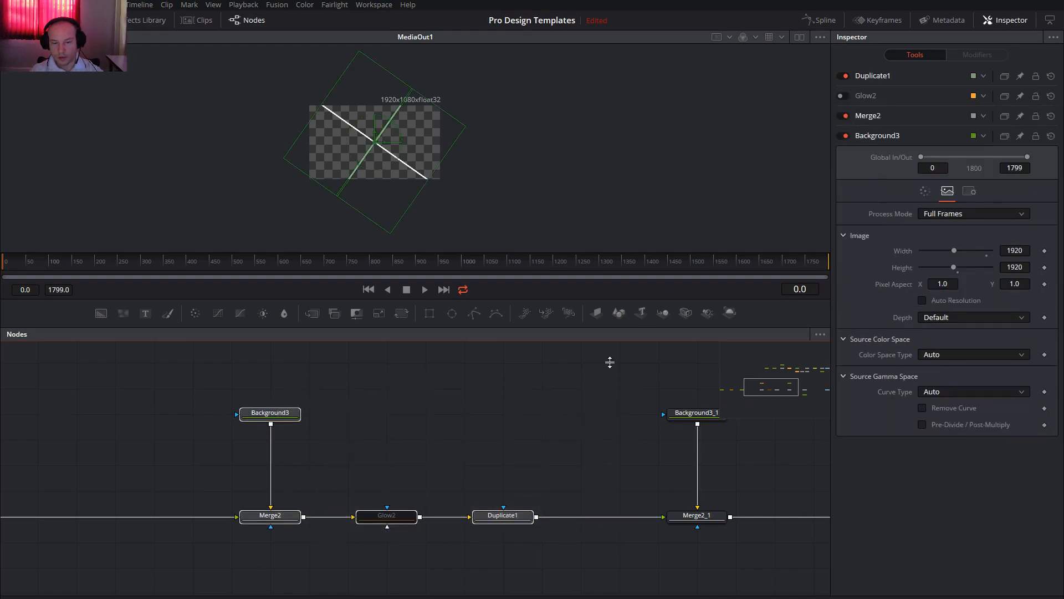
pyautogui.click(543, 380)
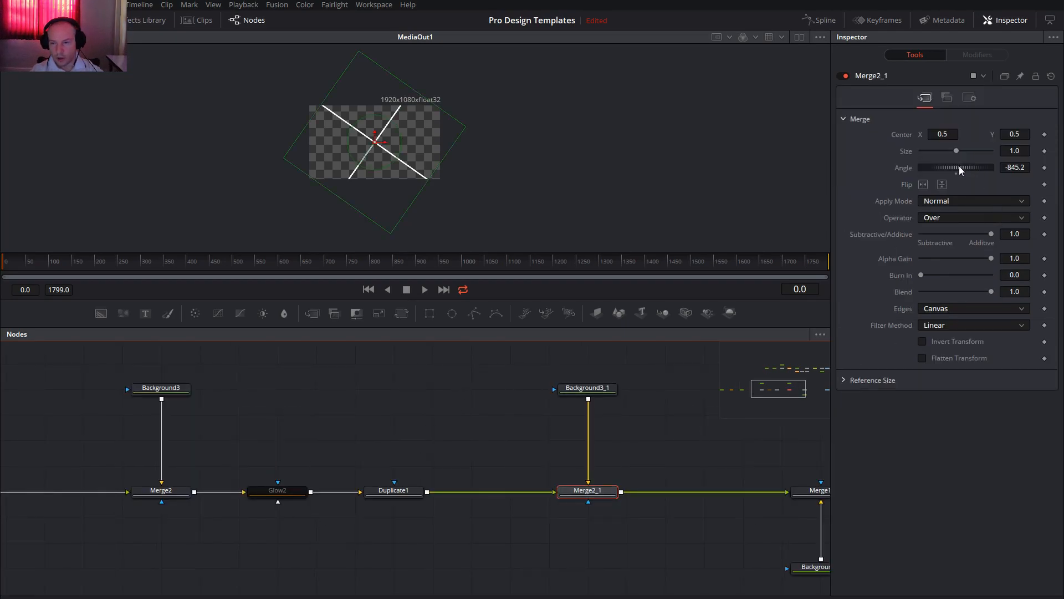
# Rotate Merge2_1 until the cross is nearly upright and set Background3's image height to 1080
pyautogui.moveTo(961, 170); pyautogui.dragTo(1019, 169)
pyautogui.click(161, 387)
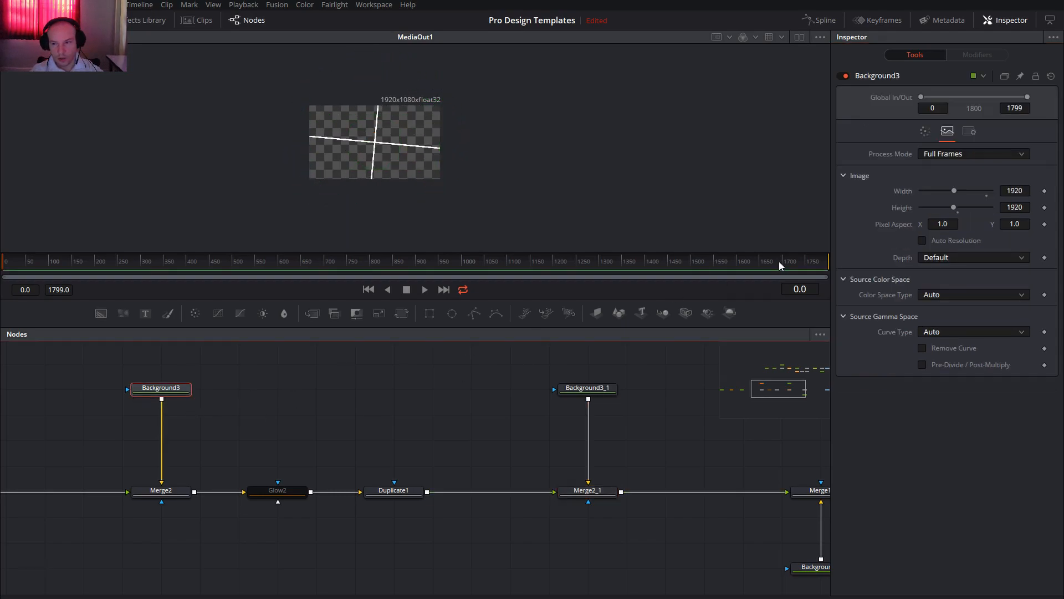
pyautogui.click(1007, 207)
pyautogui.write('1080')
pyautogui.press('Tab')
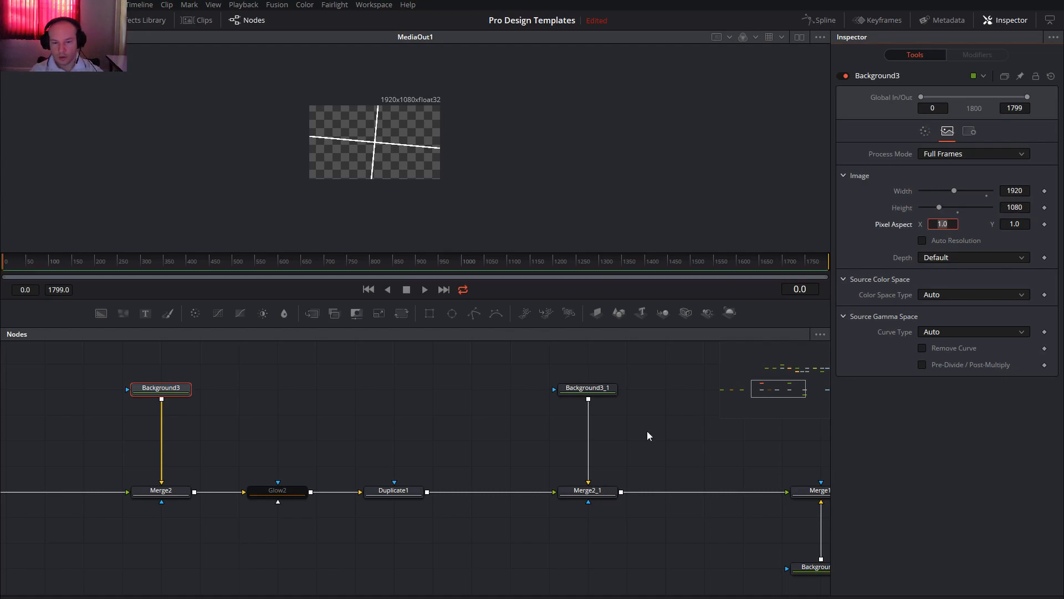
# Rotate Merge2_1 to an angle of -618.2 and re-enter 1080 as Background3's image height
pyautogui.click(596, 495)
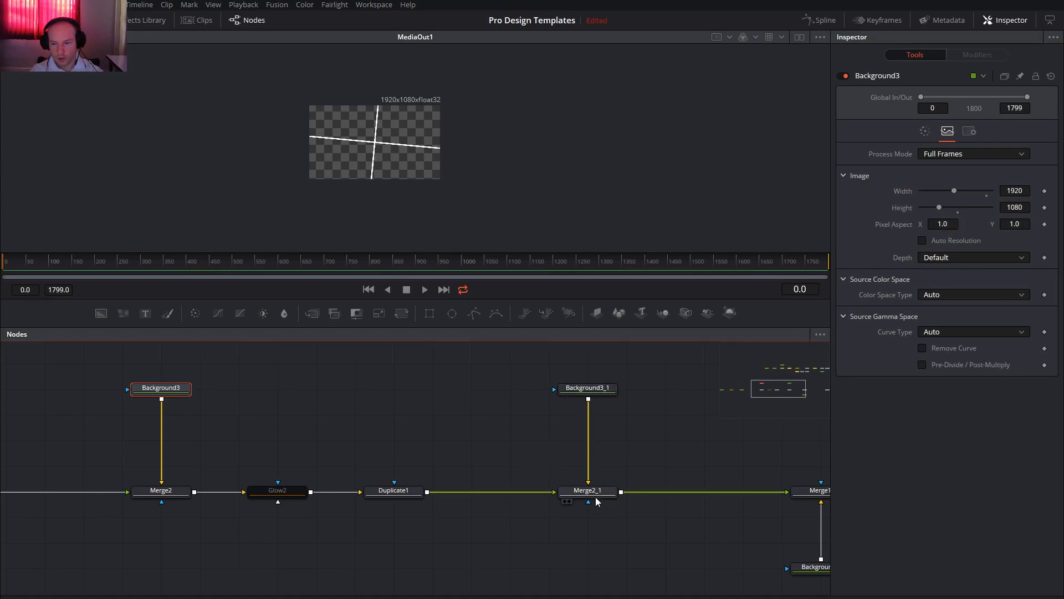
pyautogui.moveTo(968, 178); pyautogui.dragTo(841, 189)
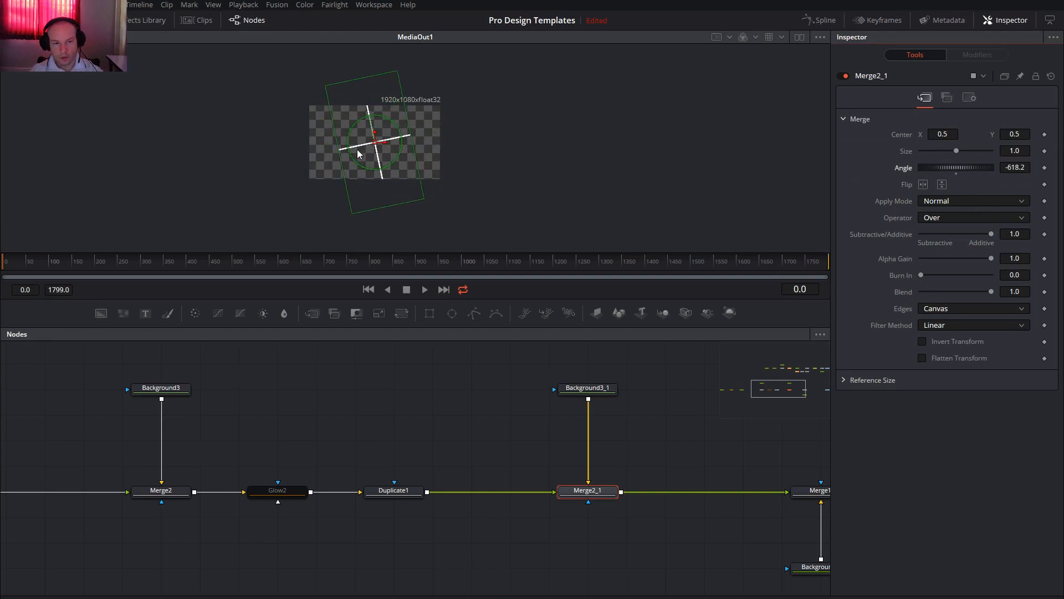
pyautogui.click(166, 387)
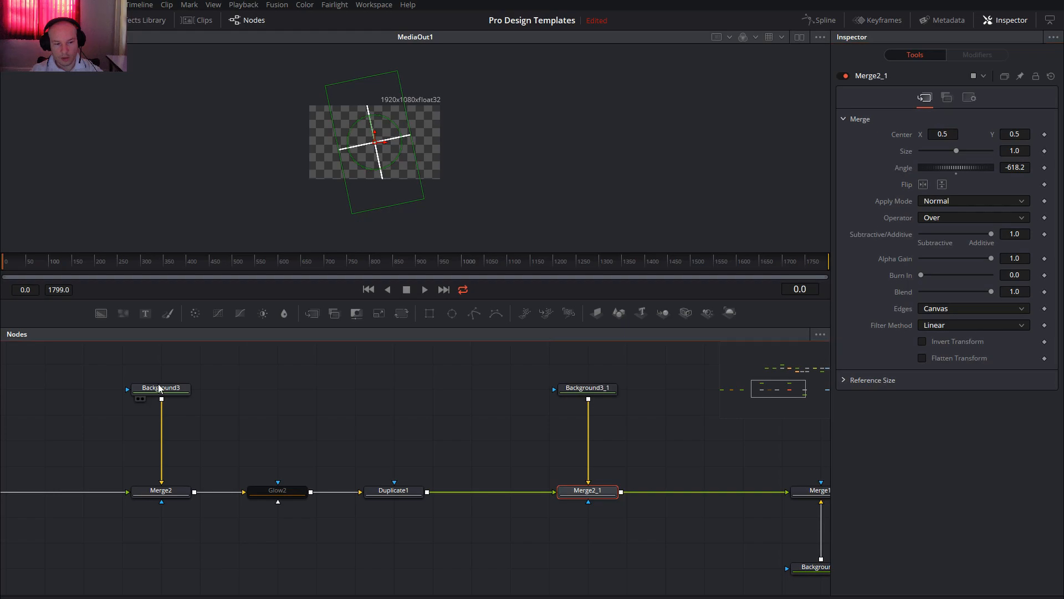
pyautogui.click(1020, 207)
pyautogui.write('1080')
pyautogui.press('Tab')
# Delete the Duplicate1 node and turn Glow2 back on
pyautogui.moveTo(334, 418); pyautogui.dragTo(599, 384)
pyautogui.scroll(-4, 509, 389)
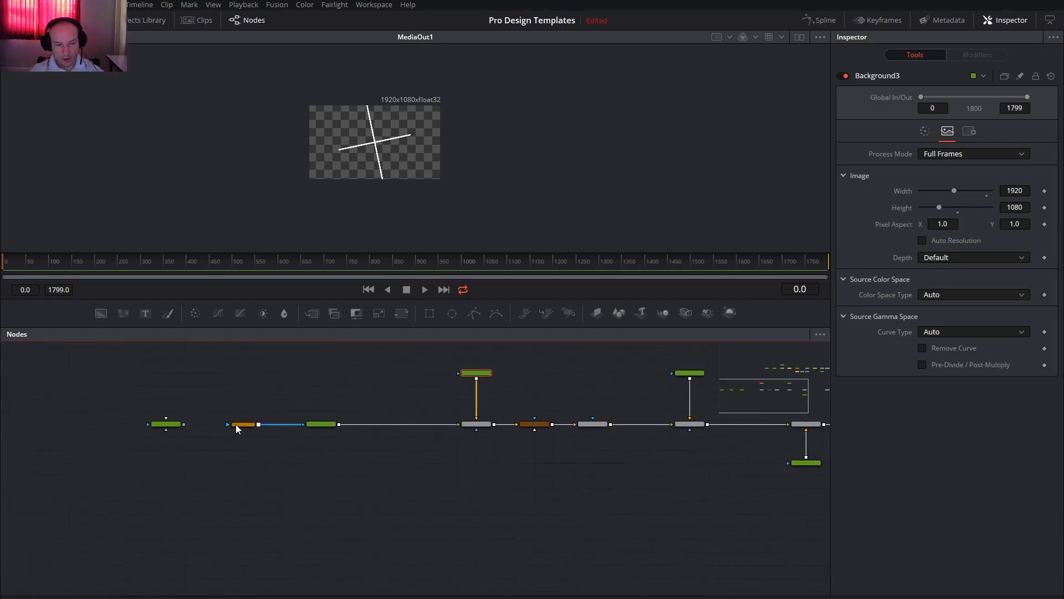
pyautogui.click(596, 424)
pyautogui.press('Delete')
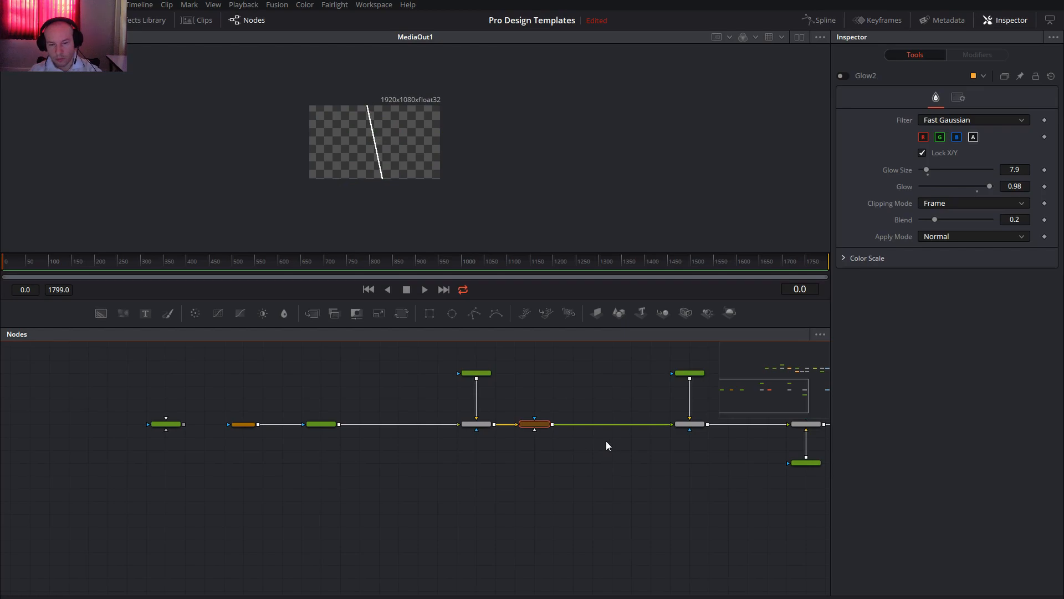
pyautogui.click(842, 76)
# Replace Background2's Rectangle1 mask with FastNoise2 as its mask input, and show Background2 in the viewer
pyautogui.click(236, 424)
pyautogui.press('Delete')
pyautogui.scroll(3, 252, 440)
pyautogui.moveTo(64, 400); pyautogui.dragTo(290, 427)
pyautogui.moveTo(352, 406); pyautogui.dragTo(506, 409)
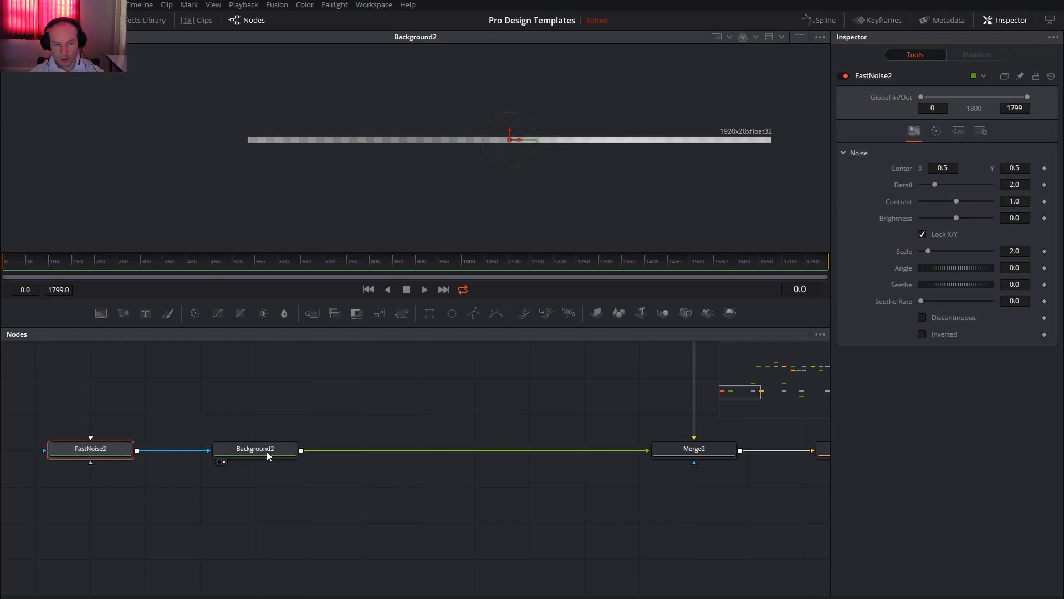
# Set FastNoise2's noise scale to 200.0
pyautogui.click(93, 454)
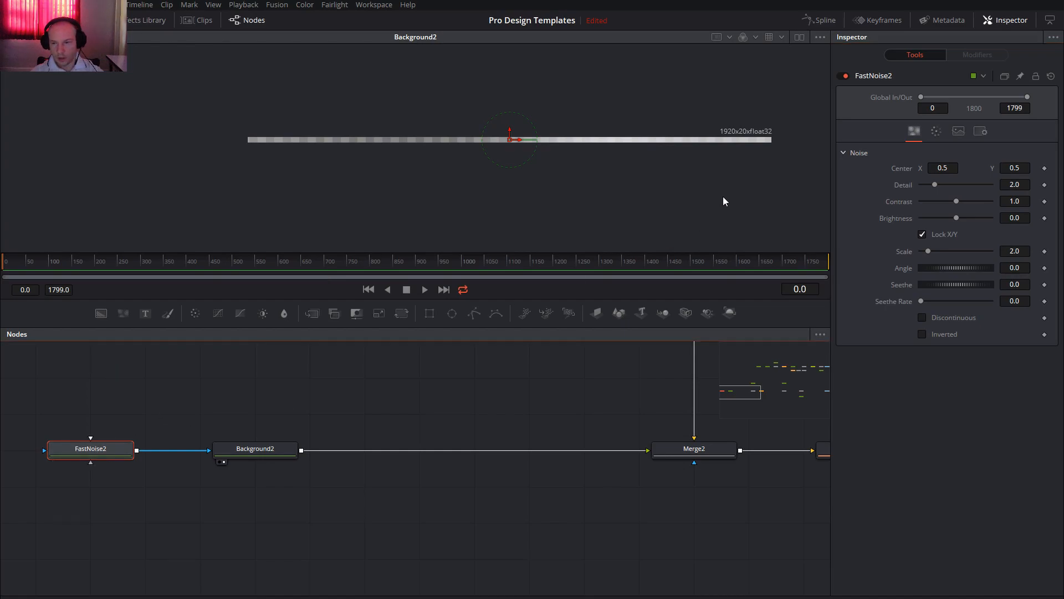
pyautogui.scroll(1, 723, 195)
pyautogui.moveTo(928, 252); pyautogui.dragTo(998, 253)
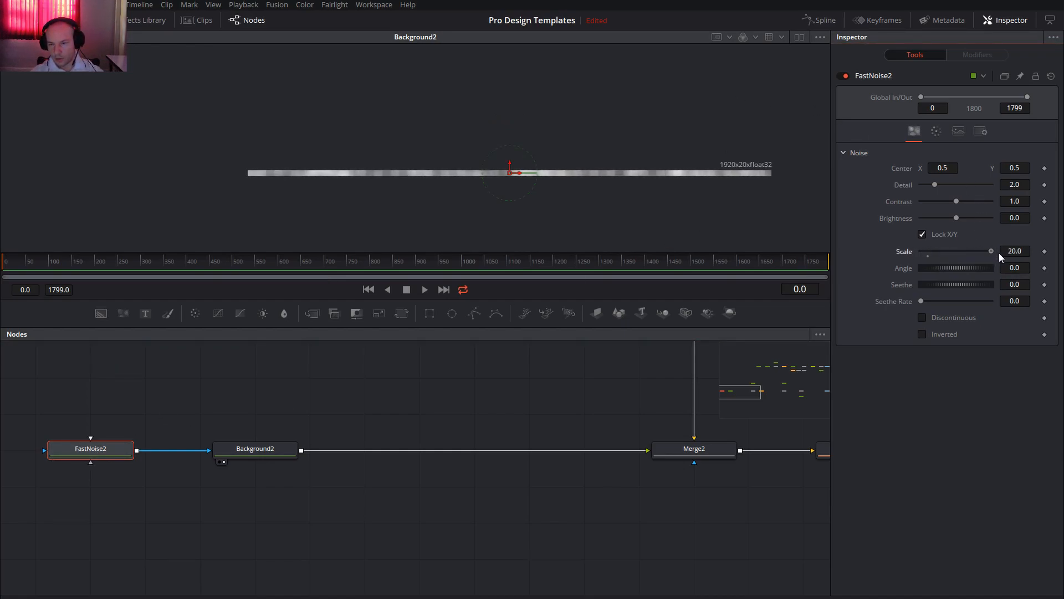
pyautogui.click(1015, 254)
pyautogui.write('0')
pyautogui.press('Tab')
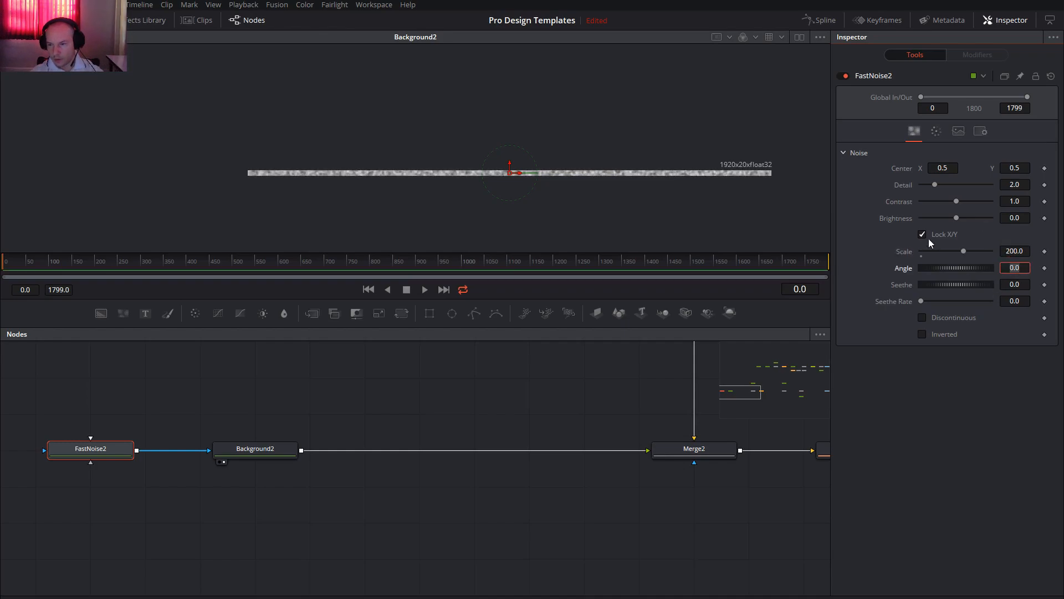
# Set FastNoise2's contrast to 5.0, brightness to -1.0 and detail to 1.5
pyautogui.moveTo(957, 202); pyautogui.dragTo(1002, 200)
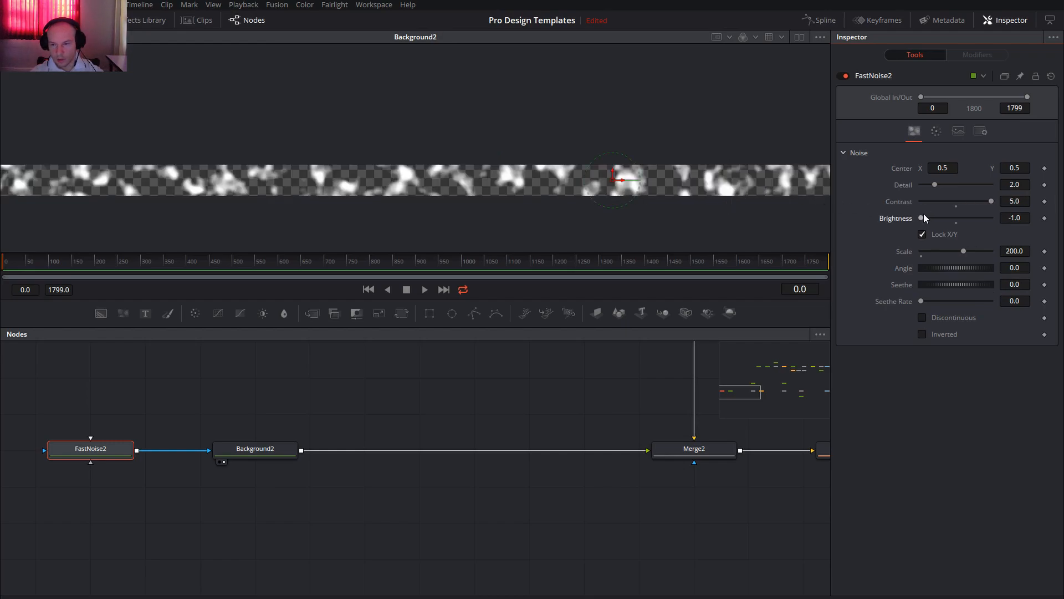
pyautogui.moveTo(934, 185); pyautogui.dragTo(946, 186)
pyautogui.click(930, 191)
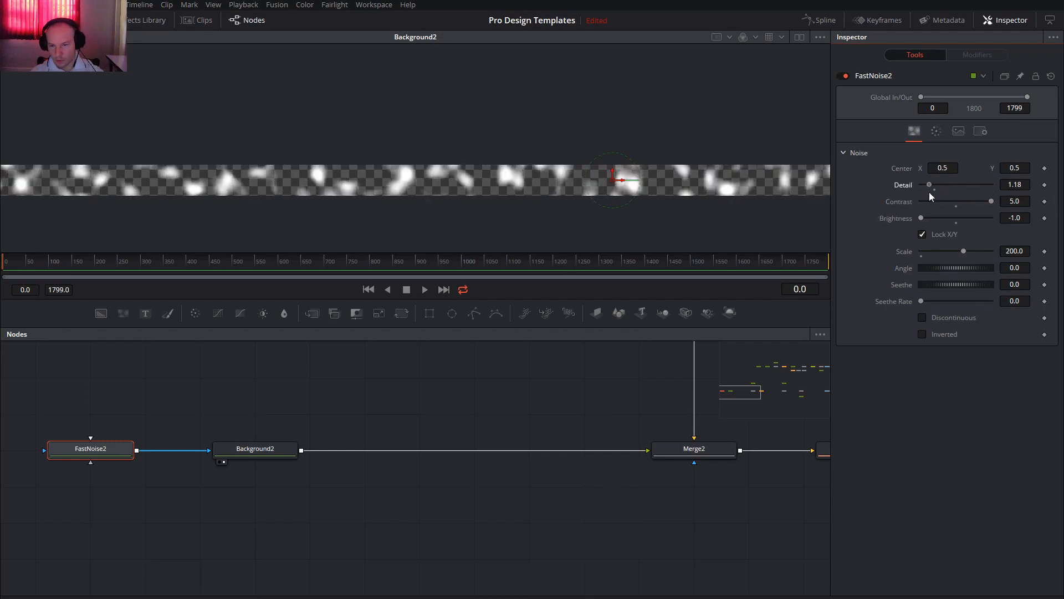
pyautogui.click(1014, 185)
pyautogui.write('1.5')
pyautogui.press('Tab')
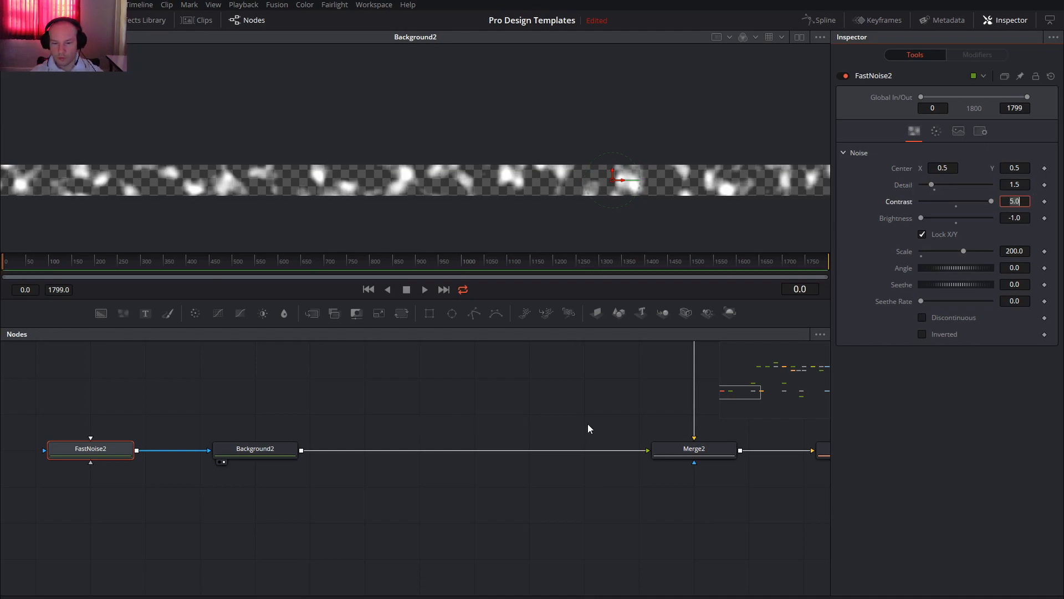
# Show the Glow2 node's output in the viewer
pyautogui.moveTo(582, 427); pyautogui.dragTo(381, 492)
pyautogui.moveTo(585, 456); pyautogui.dragTo(445, 429)
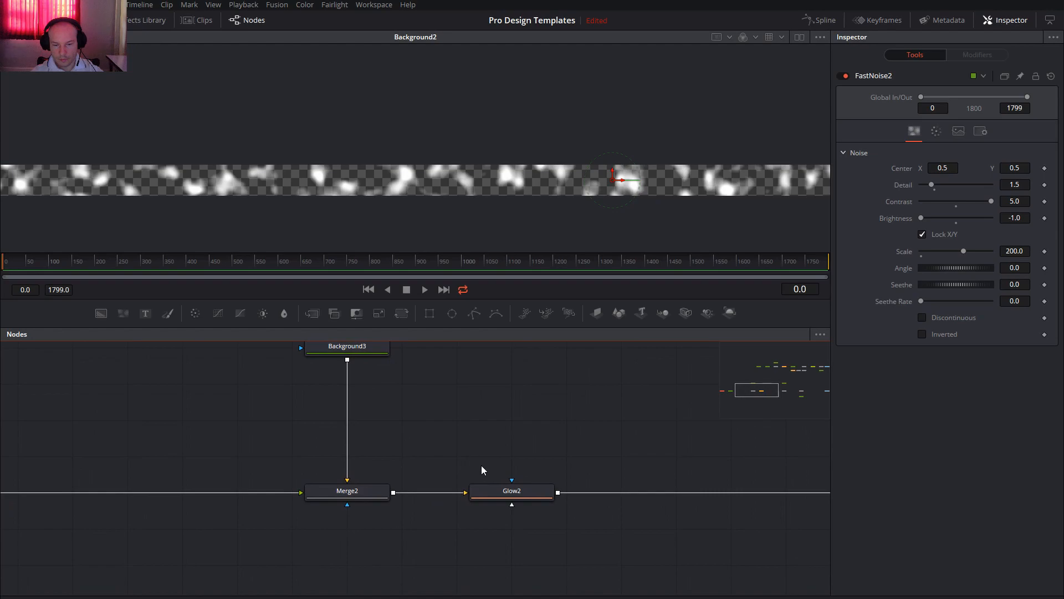
pyautogui.click(519, 495)
pyautogui.press('1')
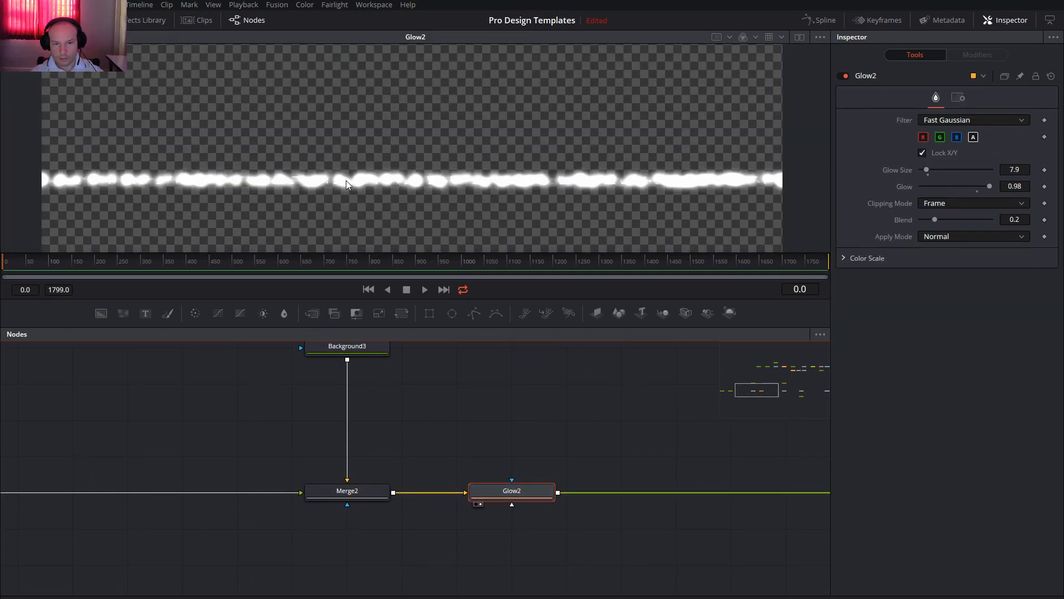
# Change Glow2's filter to Box, unlock X/Y, and set the X glow size to 0.0
pyautogui.scroll(-2, 348, 185)
pyautogui.scroll(6, 347, 185)
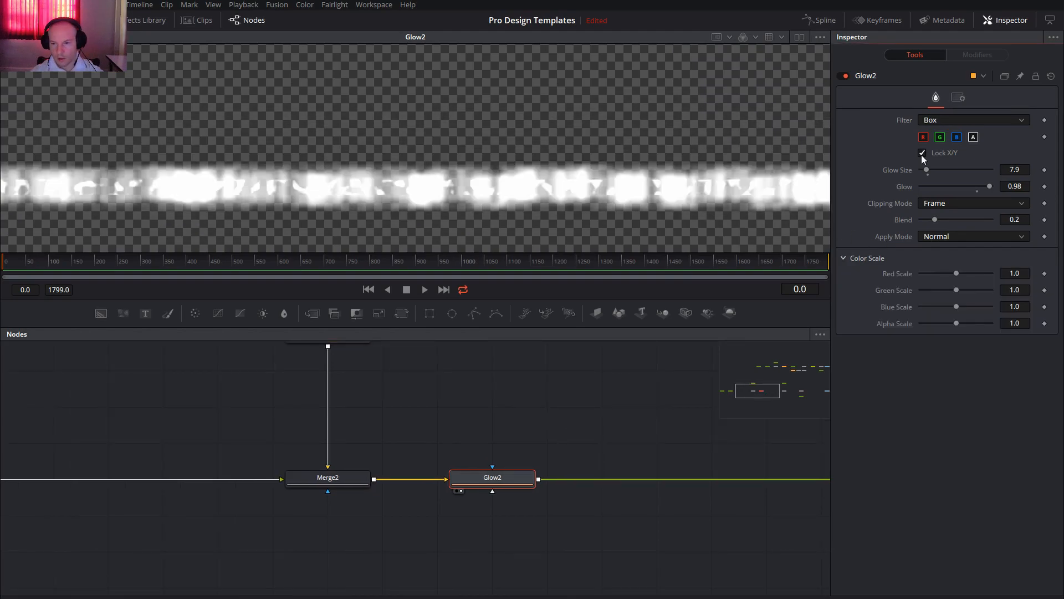
pyautogui.click(922, 153)
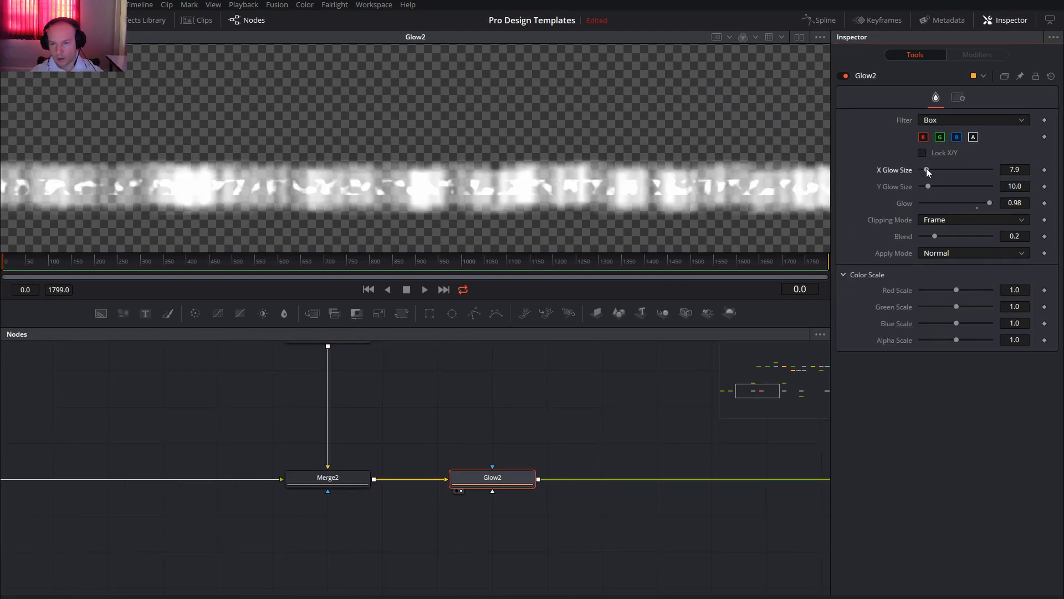
pyautogui.moveTo(928, 169); pyautogui.dragTo(919, 171)
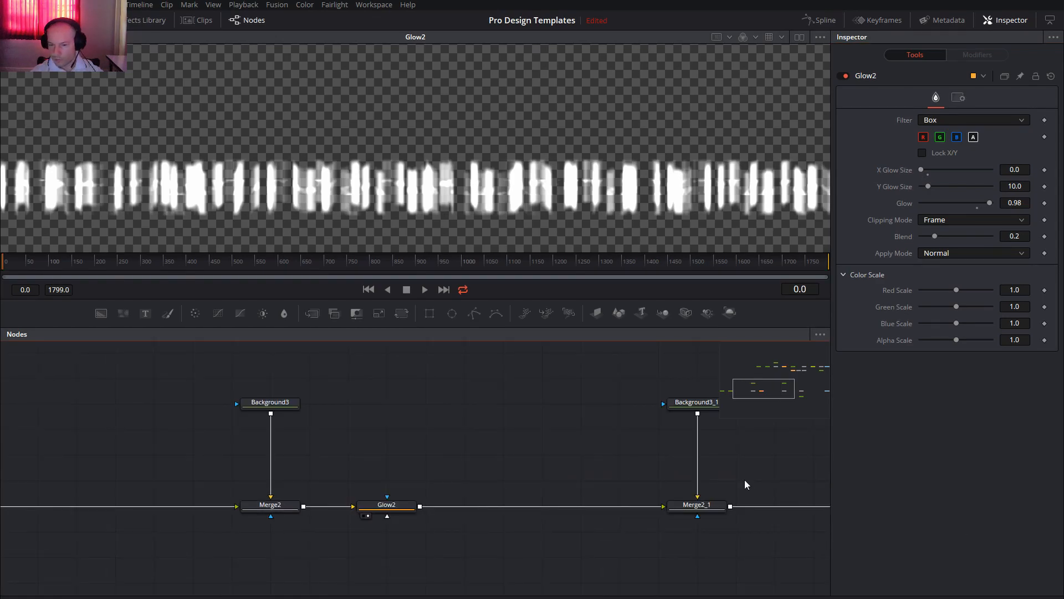
# Delete Background3_1 and Merge2_1, and connect Glow2's output to Merge1's foreground input
pyautogui.moveTo(634, 413); pyautogui.dragTo(526, 410)
pyautogui.moveTo(527, 386); pyautogui.dragTo(468, 481)
pyautogui.press('Delete')
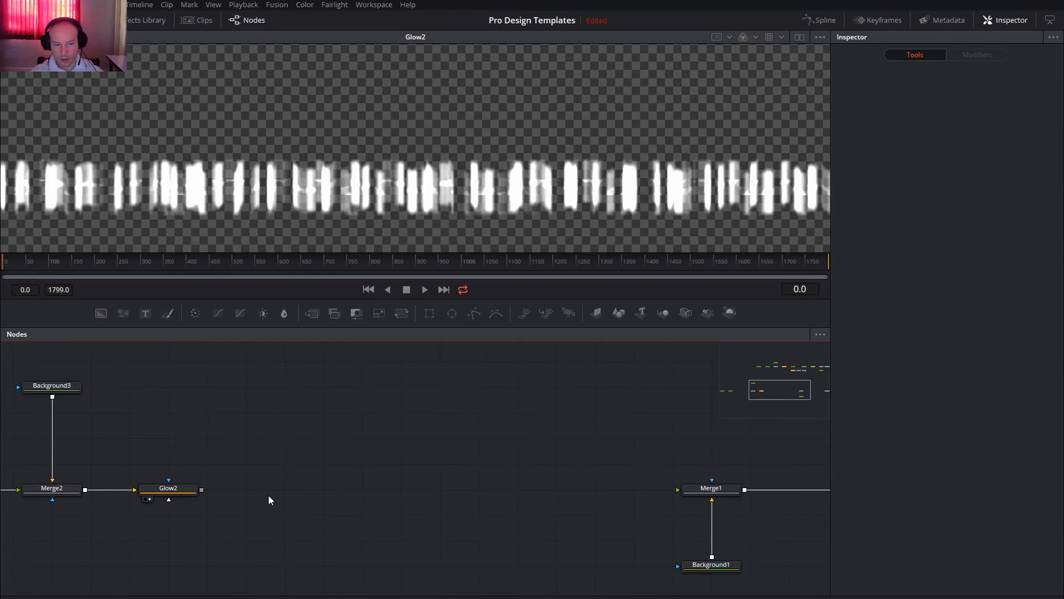
pyautogui.moveTo(203, 491); pyautogui.dragTo(708, 485)
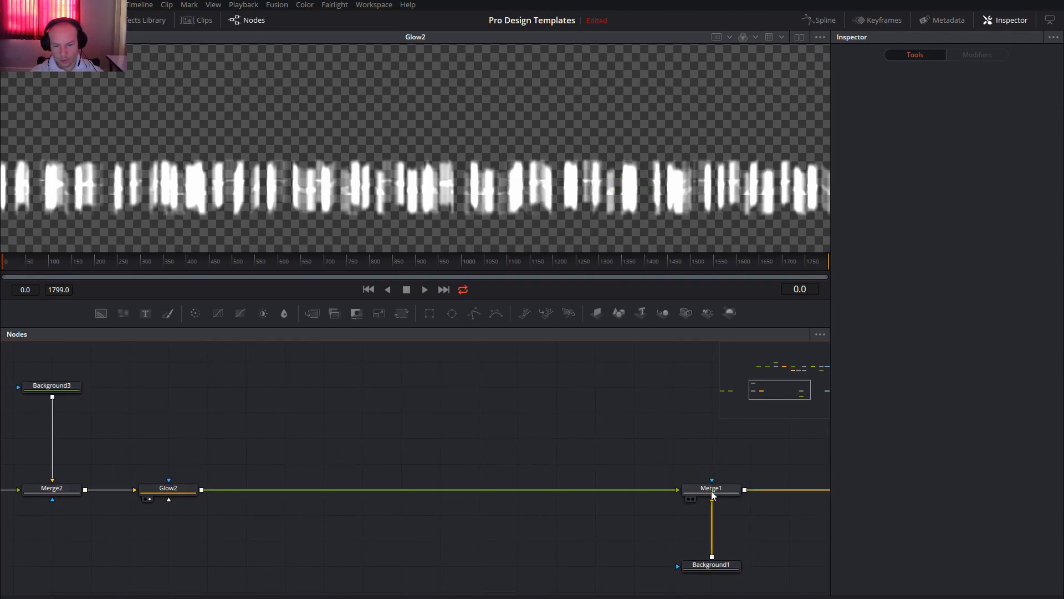
# Add a FastNoise node between Glow2 and Merge1, with Glow2's output as its effect mask
pyautogui.moveTo(301, 457); pyautogui.dragTo(515, 424)
pyautogui.hotkey('shift', 'space')
pyautogui.write('fast')
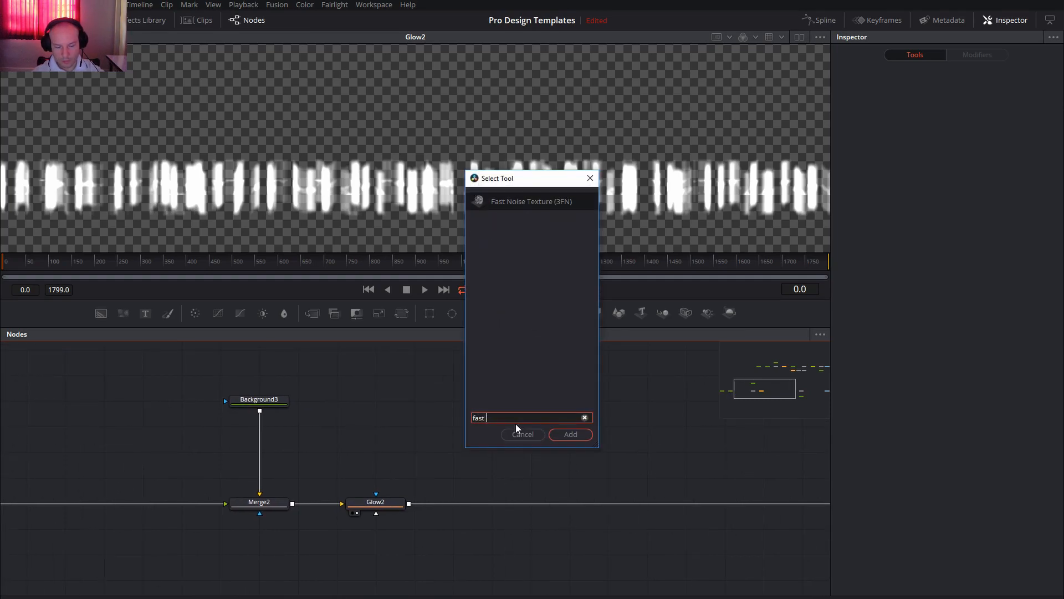
pyautogui.press('Return')
pyautogui.moveTo(397, 501); pyautogui.dragTo(779, 503)
# Show the MediaOut1 node's output in the viewer
pyautogui.moveTo(725, 460); pyautogui.dragTo(149, 400)
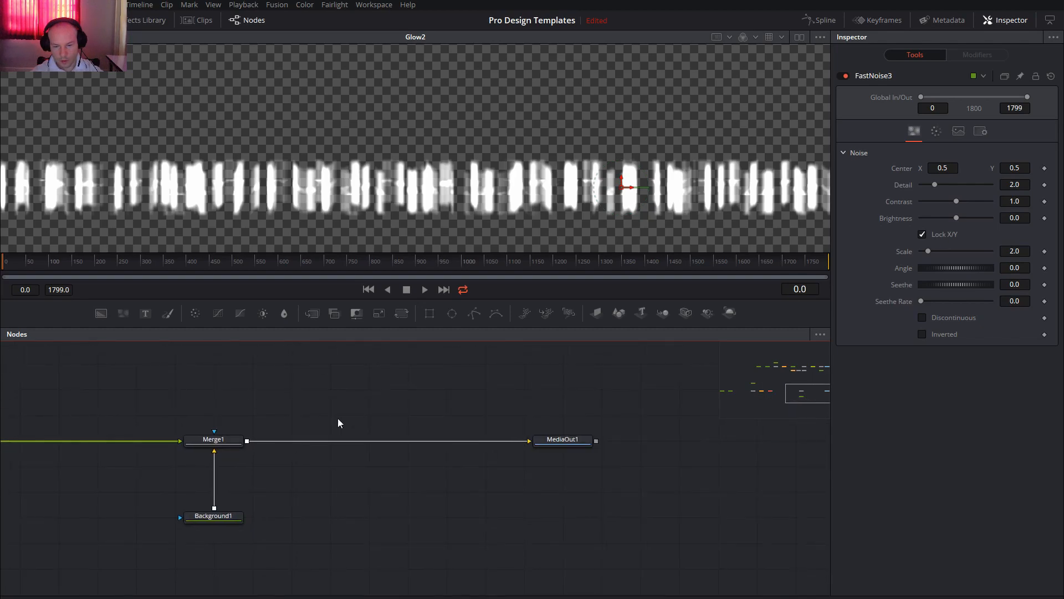
pyautogui.click(561, 444)
pyautogui.press('2')
# Set FastNoise3's detail to 0.25 and contrast to 5.0
pyautogui.moveTo(235, 427); pyautogui.dragTo(667, 415)
pyautogui.moveTo(300, 450); pyautogui.dragTo(586, 459)
pyautogui.click(503, 435)
pyautogui.moveTo(936, 185); pyautogui.dragTo(920, 187)
pyautogui.click(1026, 185)
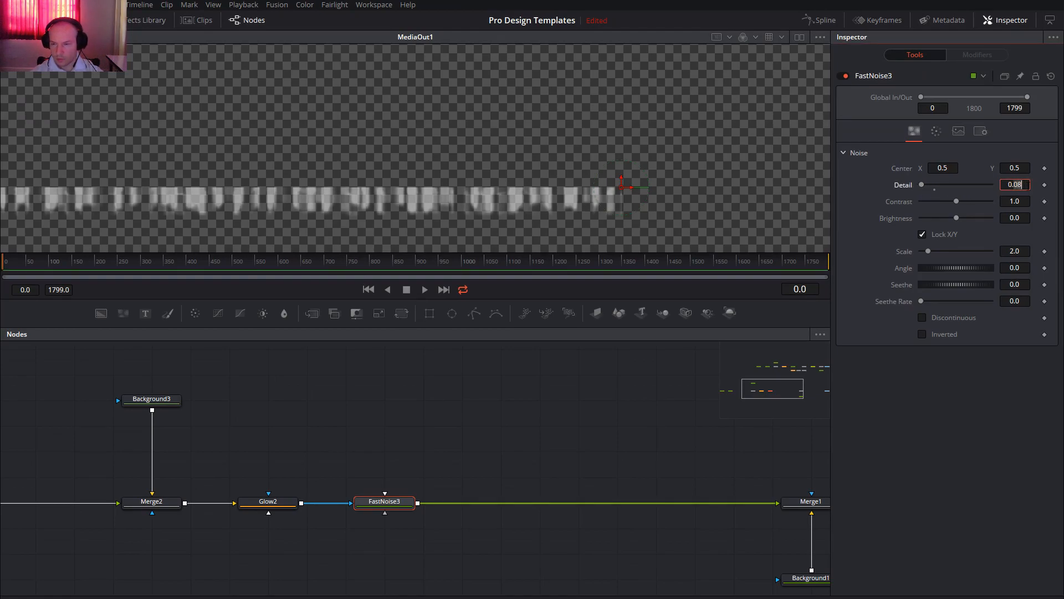
pyautogui.write('0.25')
pyautogui.press('Tab')
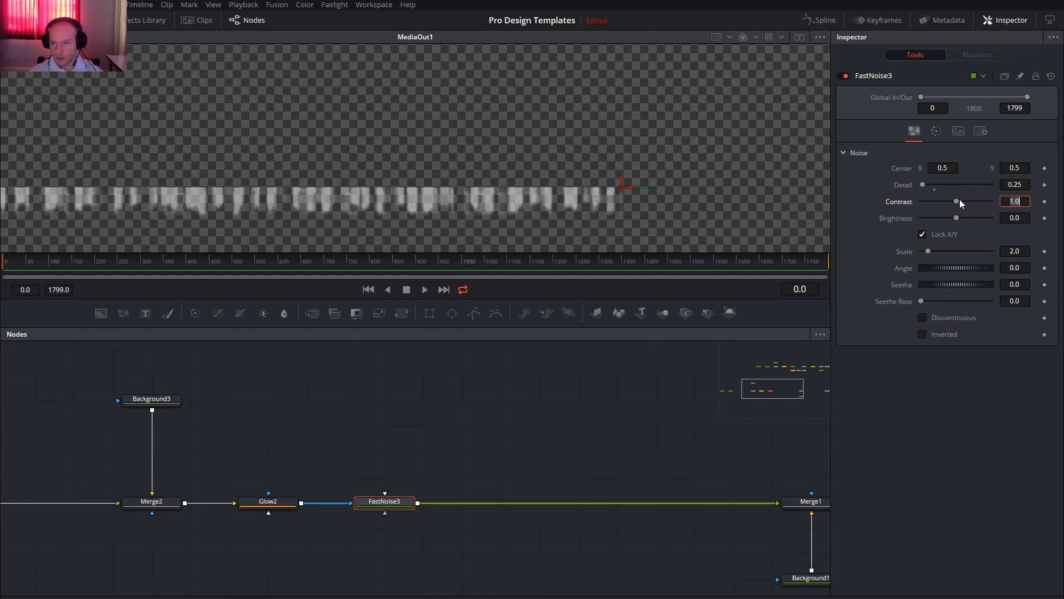
pyautogui.write('5')
pyautogui.press('Return')
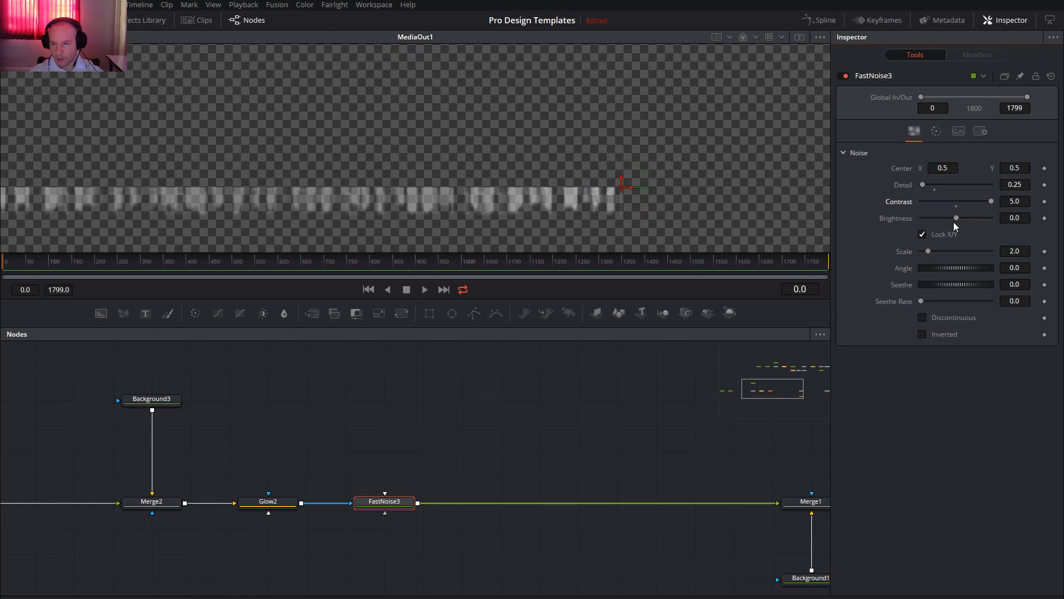
# Lower FastNoise3's brightness to -1.0 and set its scale to 150
pyautogui.moveTo(955, 218); pyautogui.dragTo(909, 221)
pyautogui.write('1')
pyautogui.write('50')
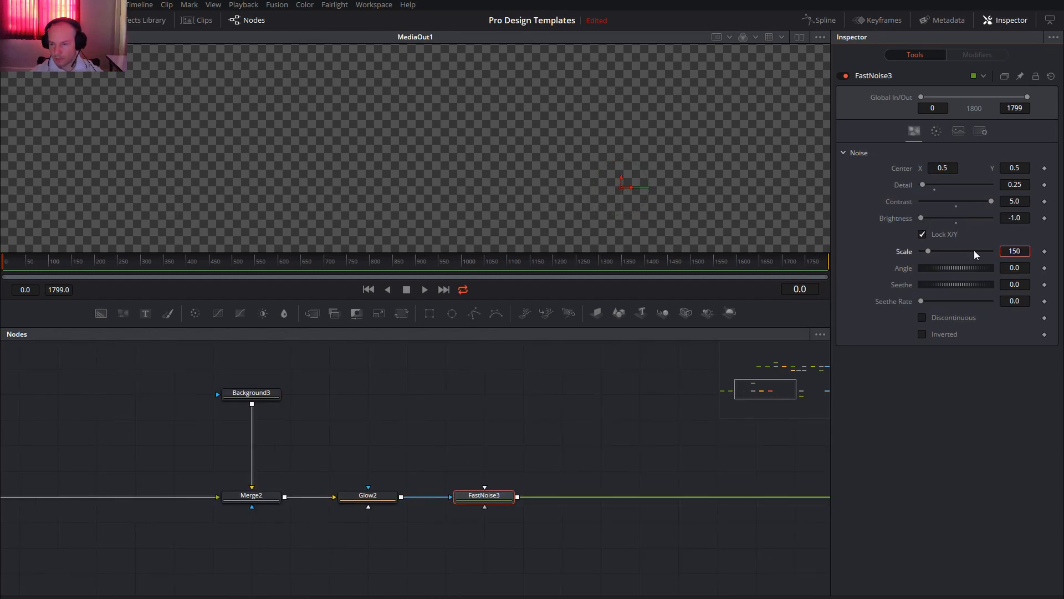
pyautogui.press('Tab')
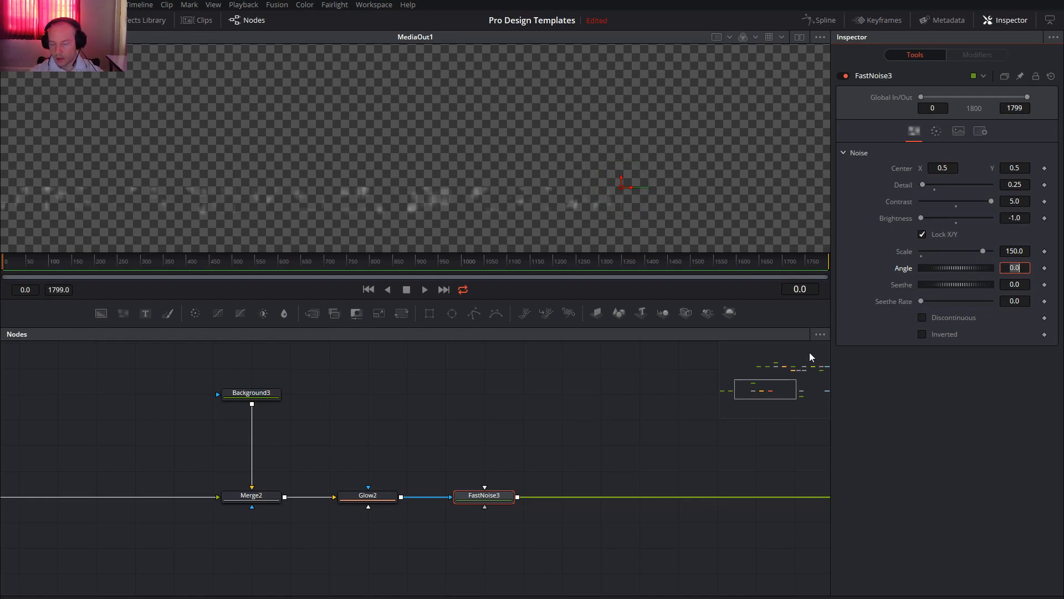
pyautogui.click(1013, 251)
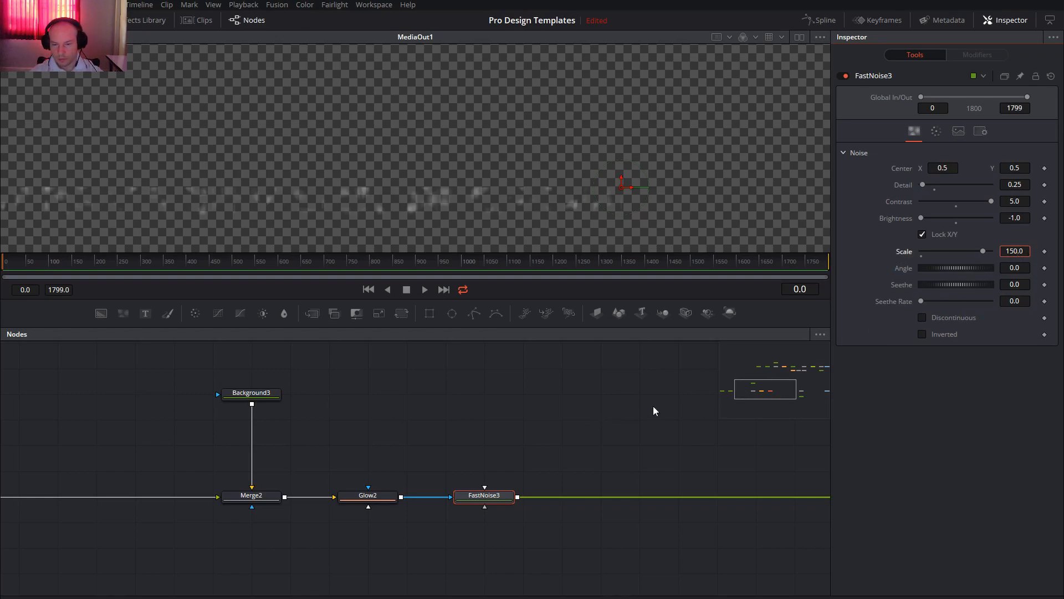
# Set FastNoise3's Color 2 to pure blue and Color 1 to a very dark red with a value of 0.02
pyautogui.click(936, 131)
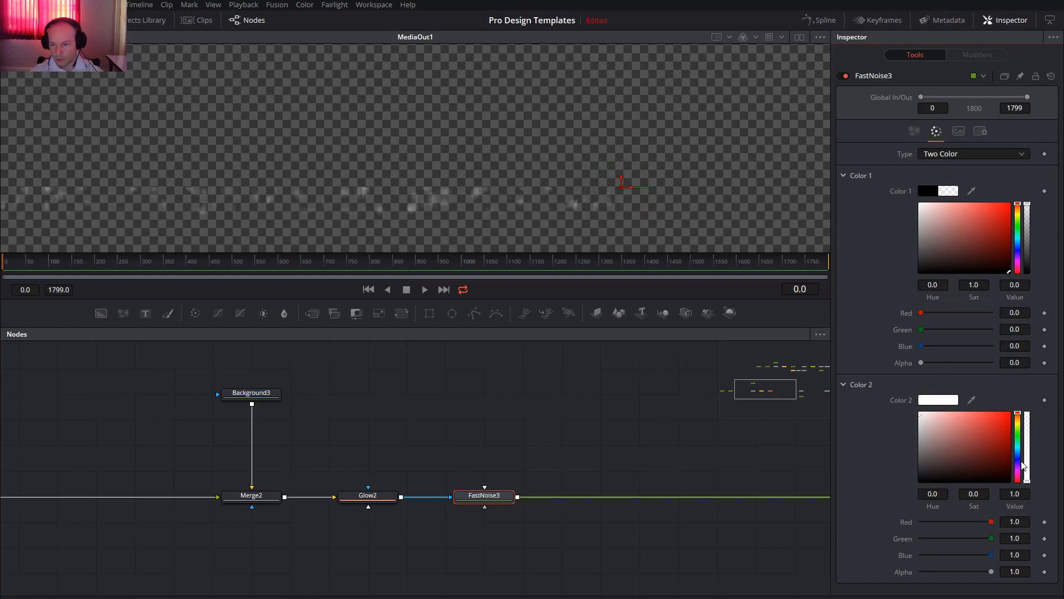
pyautogui.click(1018, 458)
pyautogui.click(1009, 413)
pyautogui.click(993, 220)
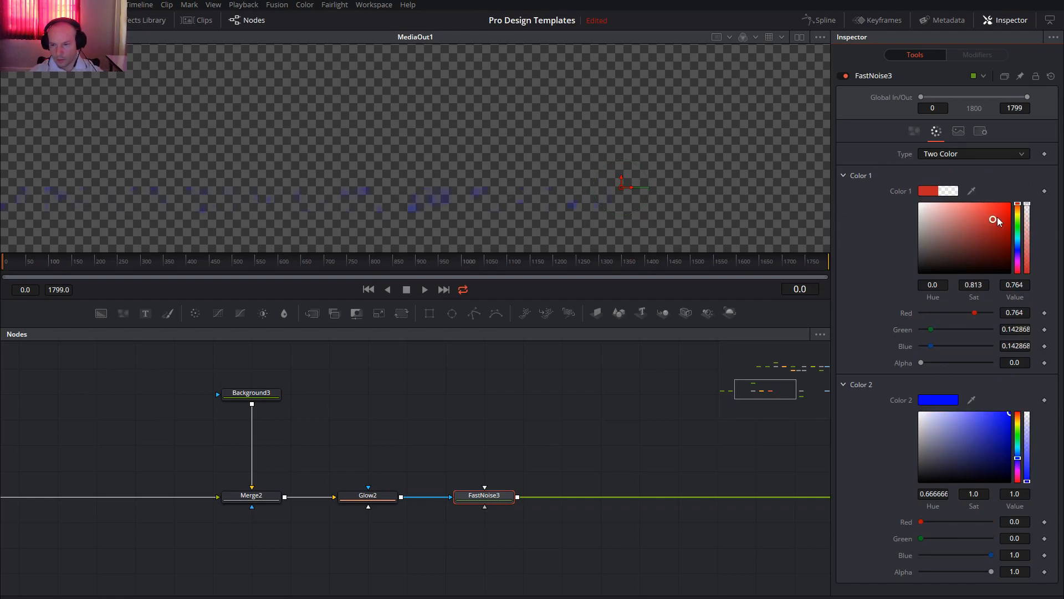
pyautogui.moveTo(996, 220); pyautogui.dragTo(1030, 188)
pyautogui.moveTo(1005, 255); pyautogui.dragTo(1010, 267)
pyautogui.click(1015, 284)
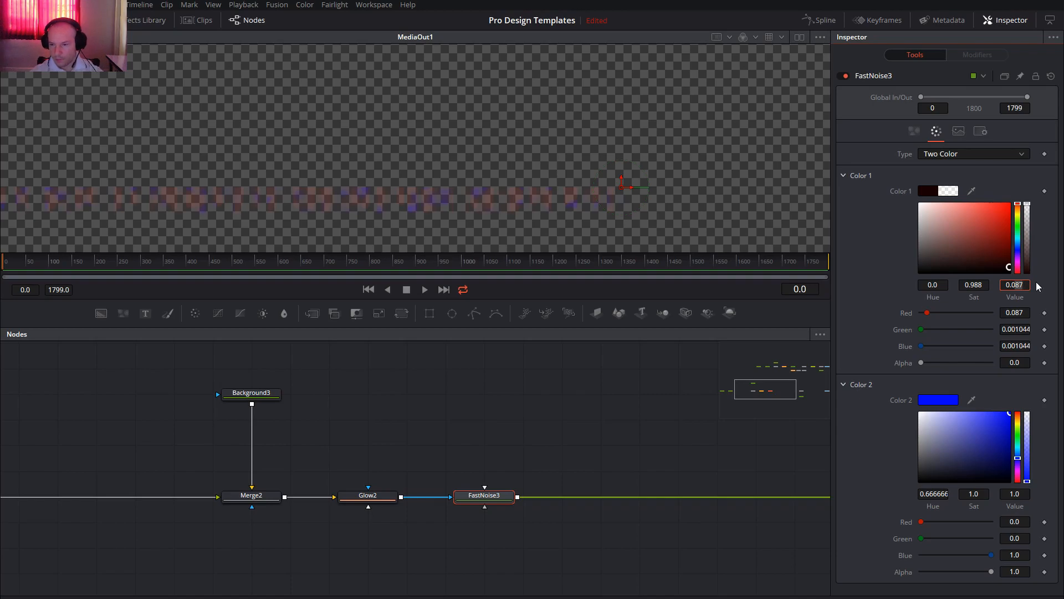
pyautogui.write('0.02')
pyautogui.press('Return')
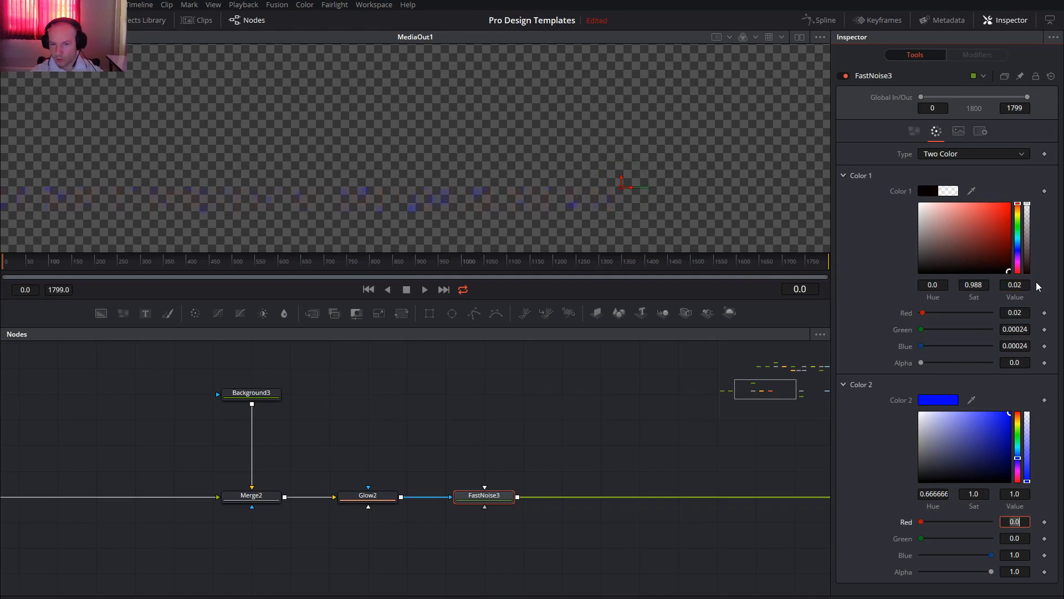
# Turn off FastNoise3's auto resolution and set its image size to 1920 by 1080
pyautogui.click(958, 132)
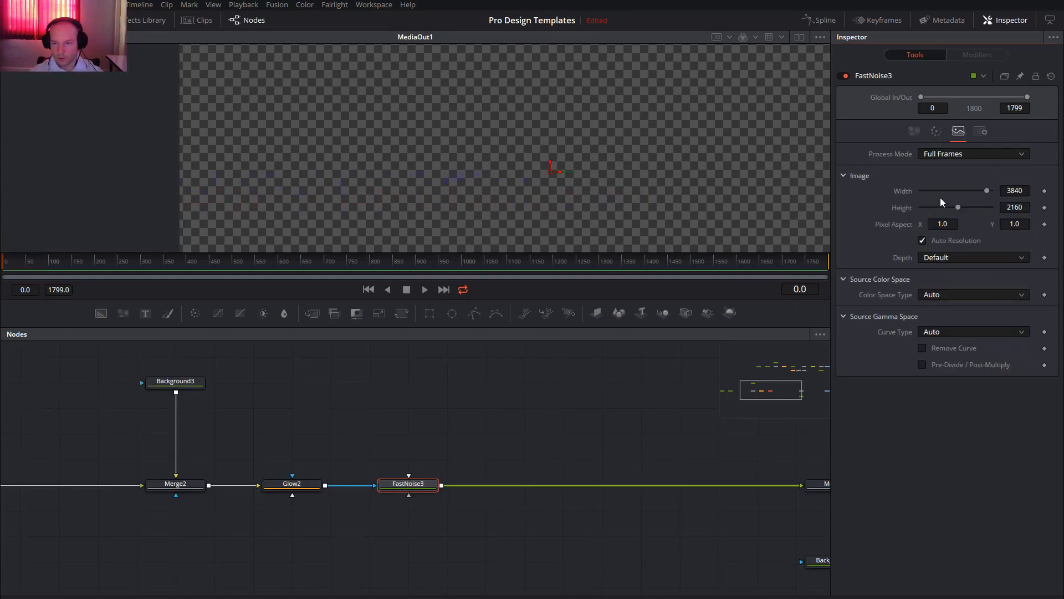
pyautogui.click(952, 238)
pyautogui.click(1014, 190)
pyautogui.write('1920')
pyautogui.press('Tab')
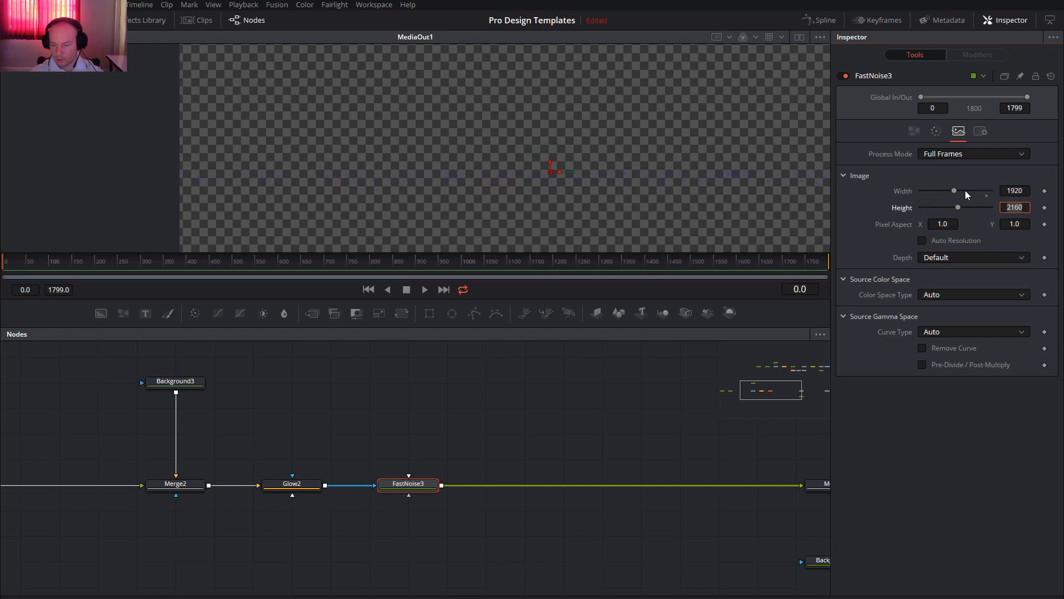
pyautogui.press('BackSpace')
pyautogui.press('BackSpace')
pyautogui.press('BackSpace')
pyautogui.press('BackSpace')
pyautogui.write('1080')
pyautogui.press('Tab')
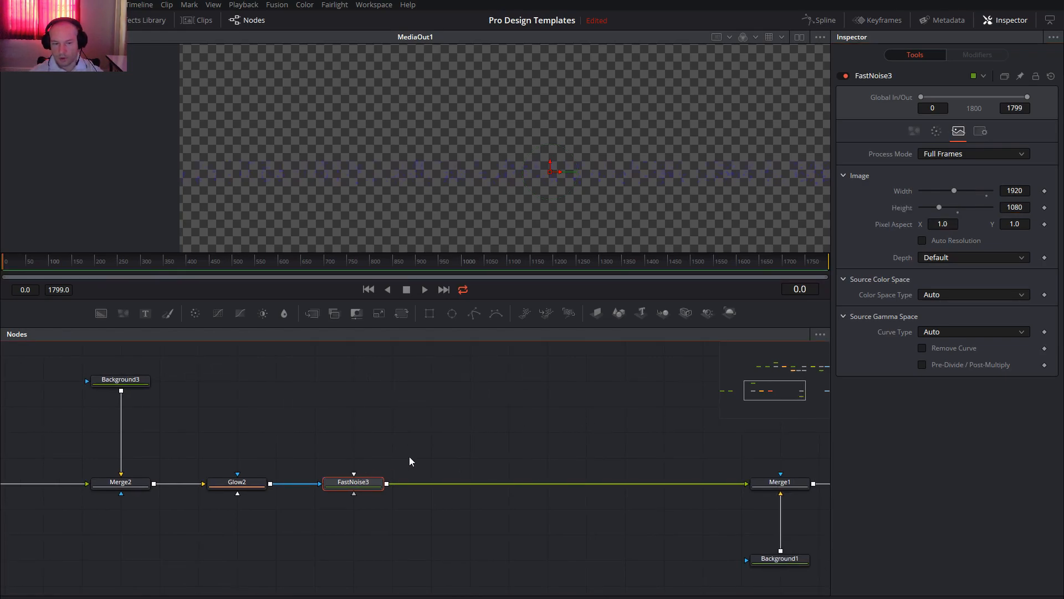
pyautogui.moveTo(623, 429); pyautogui.dragTo(596, 427)
# Insert a copy of Glow2 after FastNoise3 and place it above FastNoise3 in the node graph
pyautogui.click(210, 481)
pyautogui.moveTo(343, 431); pyautogui.dragTo(396, 451)
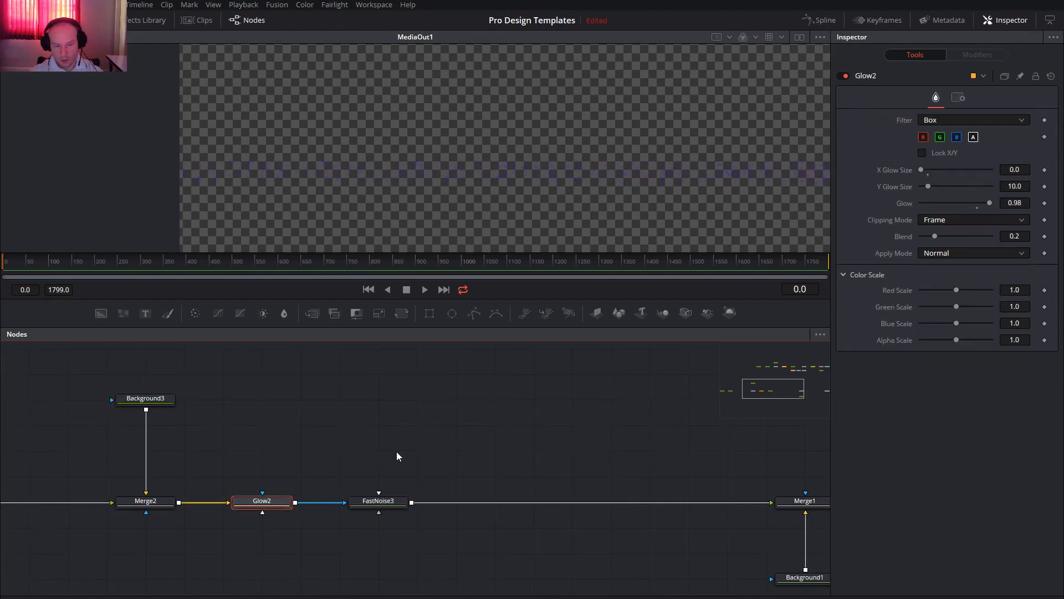
pyautogui.click(393, 502)
pyautogui.hotkey('ctrl', 'v')
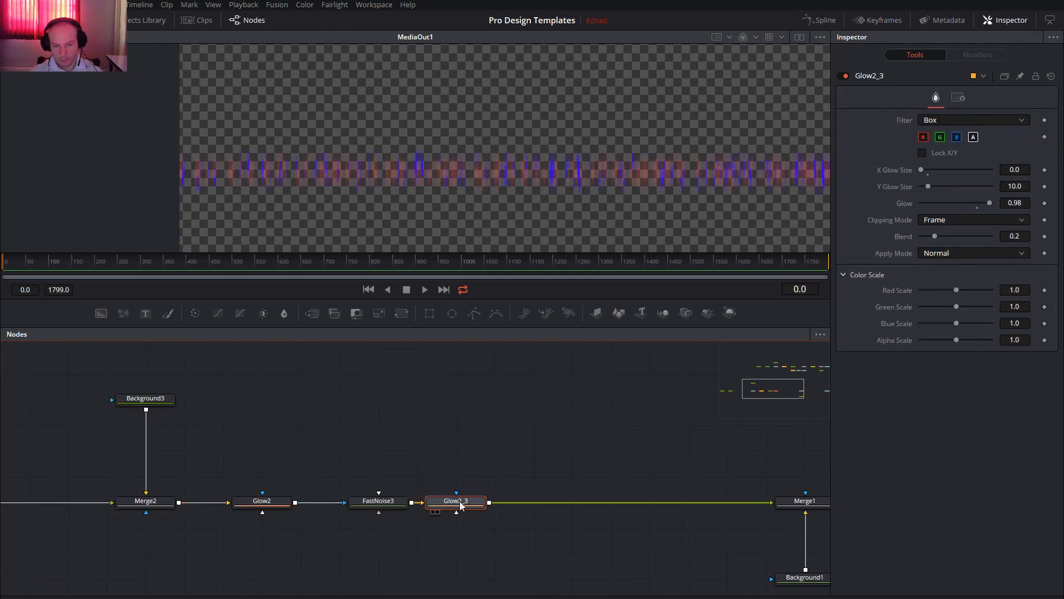
pyautogui.moveTo(460, 505); pyautogui.dragTo(386, 455)
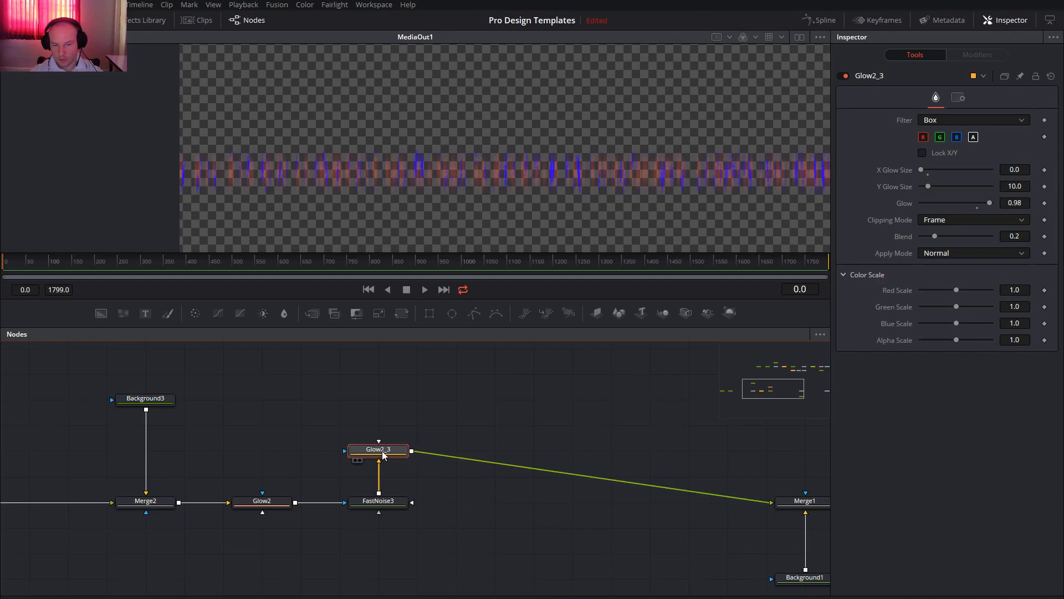
# Add the second listed Glow effect, not Glow (Glo) or Soft Glow, after Glow2_3
pyautogui.hotkey('shift', 'space')
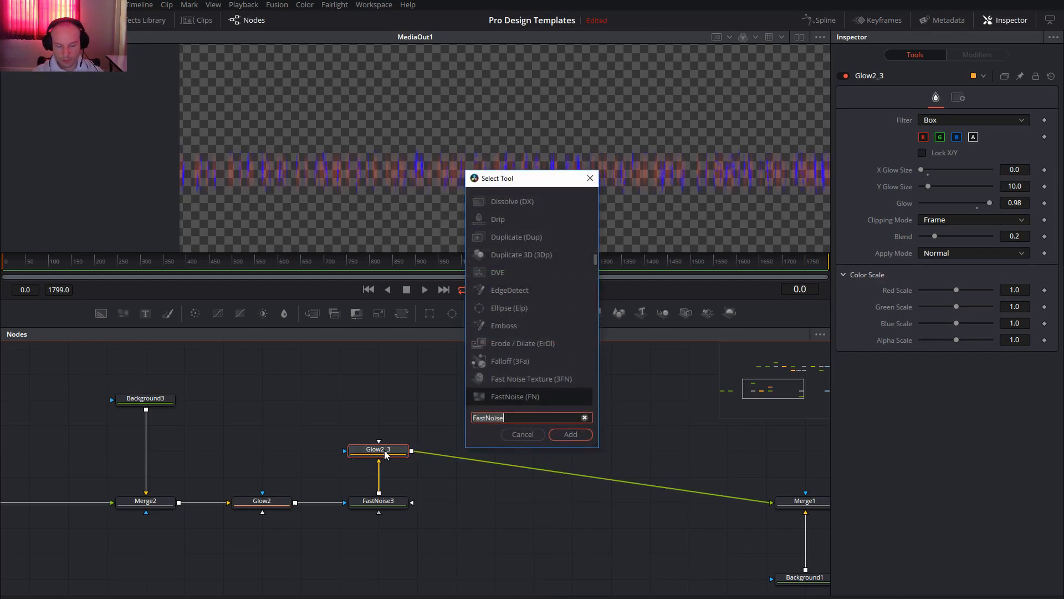
pyautogui.write('glow')
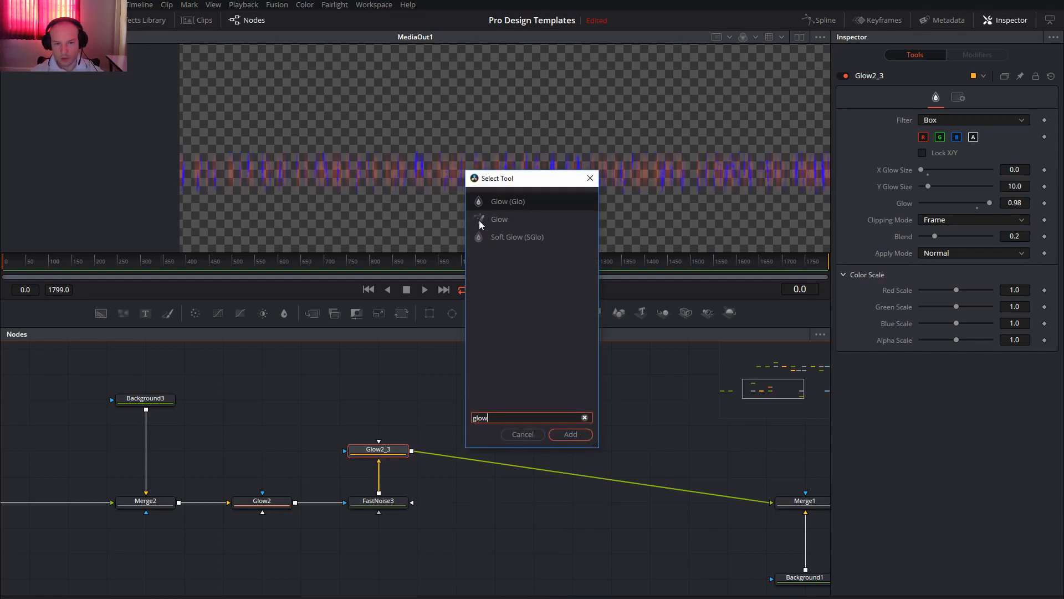
pyautogui.click(495, 222)
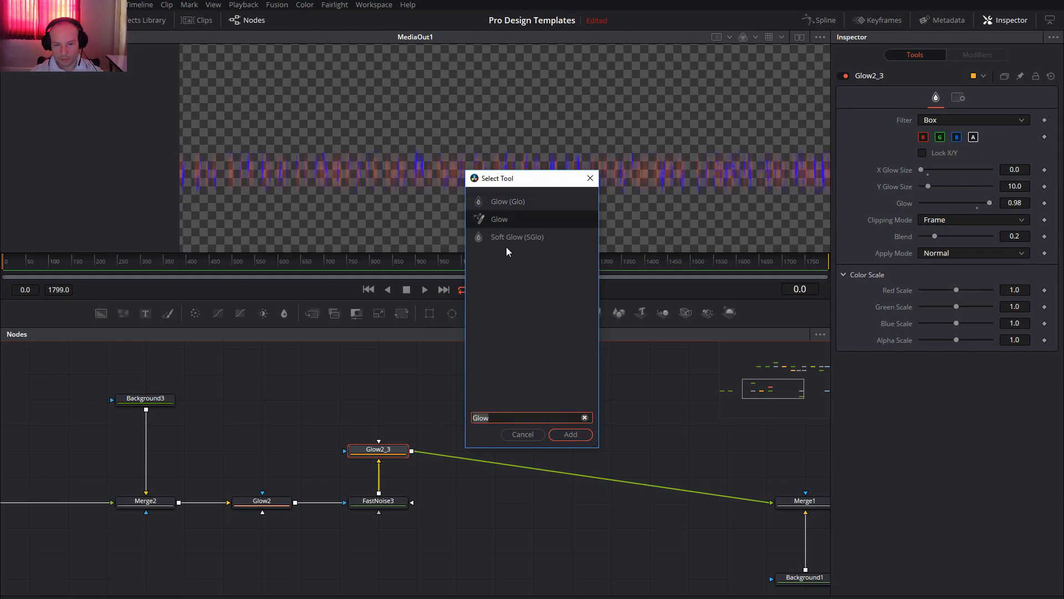
pyautogui.click(576, 437)
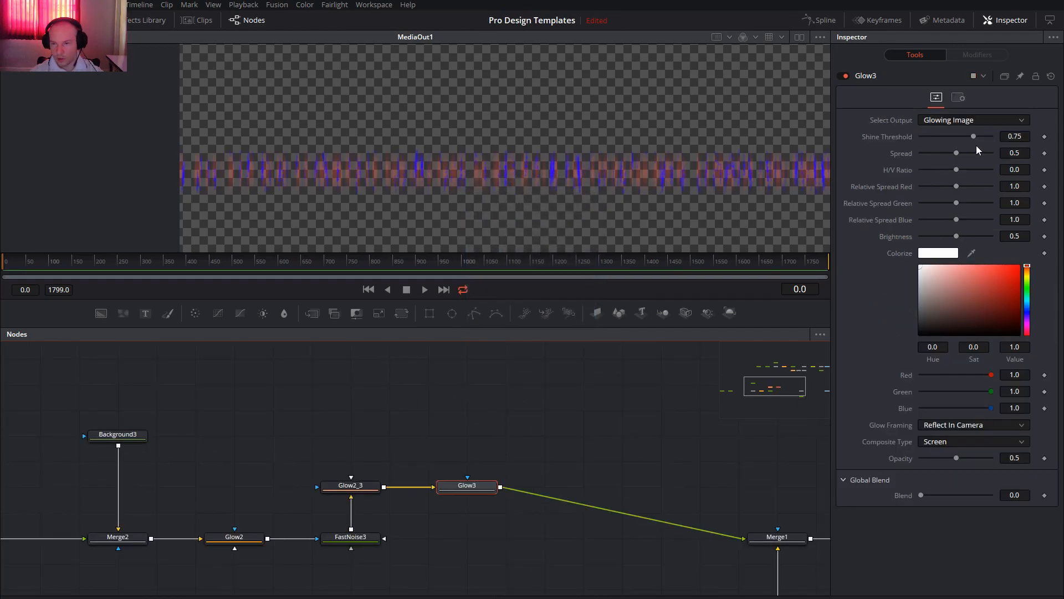
# Set Glow3's shine threshold to 0.0, spread to 0.1, H/V ratio to -1.0 and brightness to 1.0
pyautogui.moveTo(974, 137); pyautogui.dragTo(894, 138)
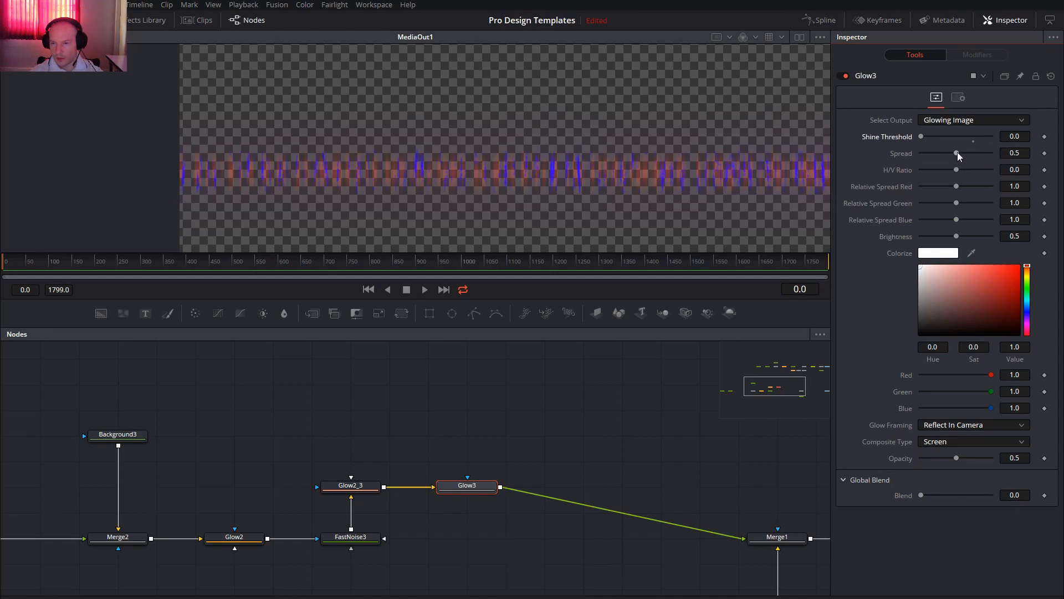
pyautogui.moveTo(957, 151); pyautogui.dragTo(920, 153)
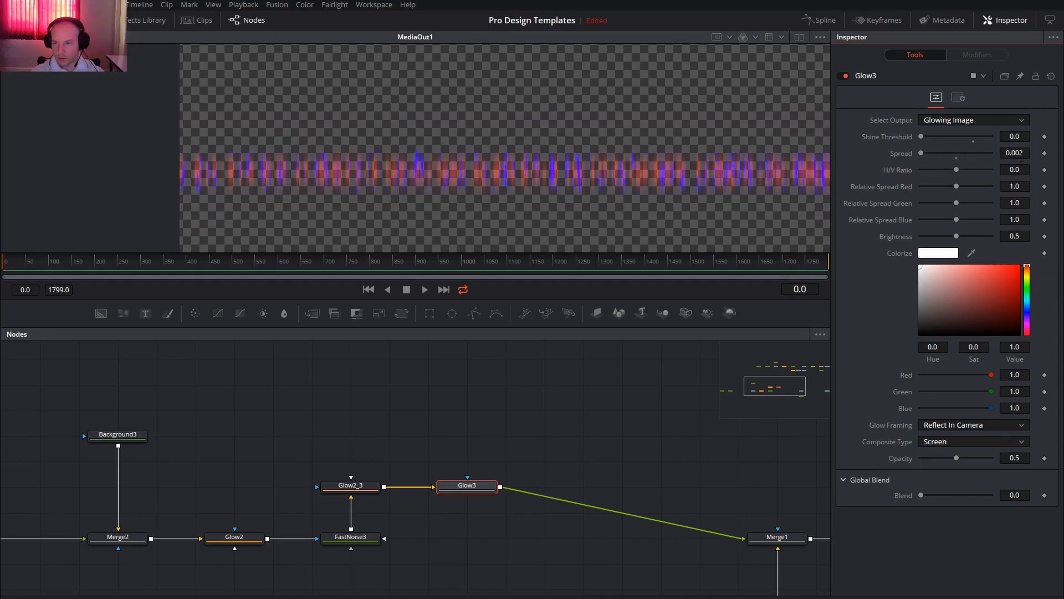
pyautogui.click(1017, 153)
pyautogui.write('0.1')
pyautogui.press('Tab')
pyautogui.moveTo(955, 171); pyautogui.dragTo(919, 174)
pyautogui.moveTo(954, 235); pyautogui.dragTo(1003, 235)
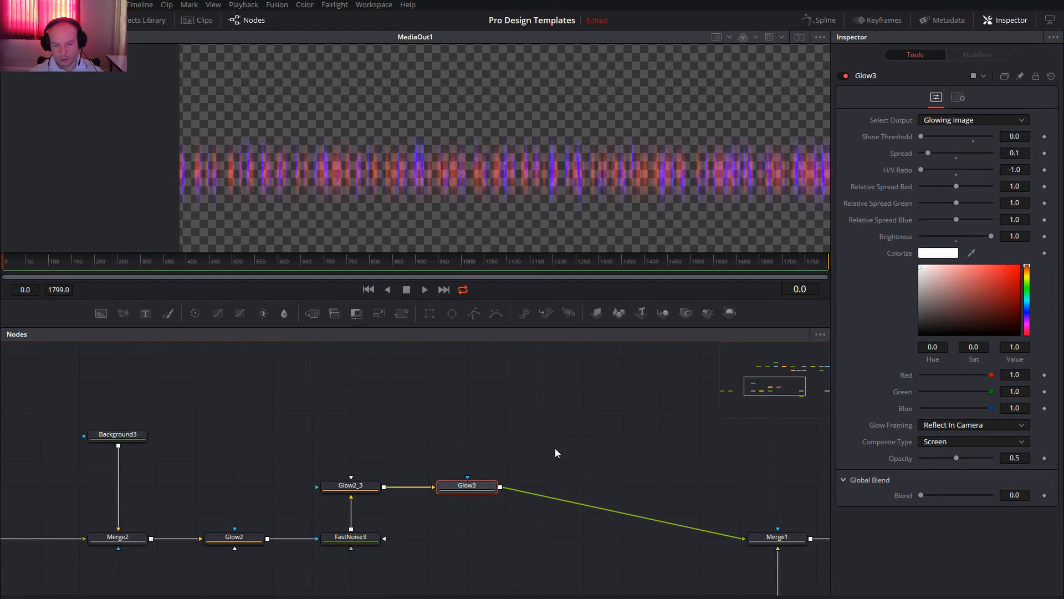
# Insert a copy of Glow3 after it, place it below Glow3, and set the copy's spread to 0.2
pyautogui.hotkey('ctrl', 'v')
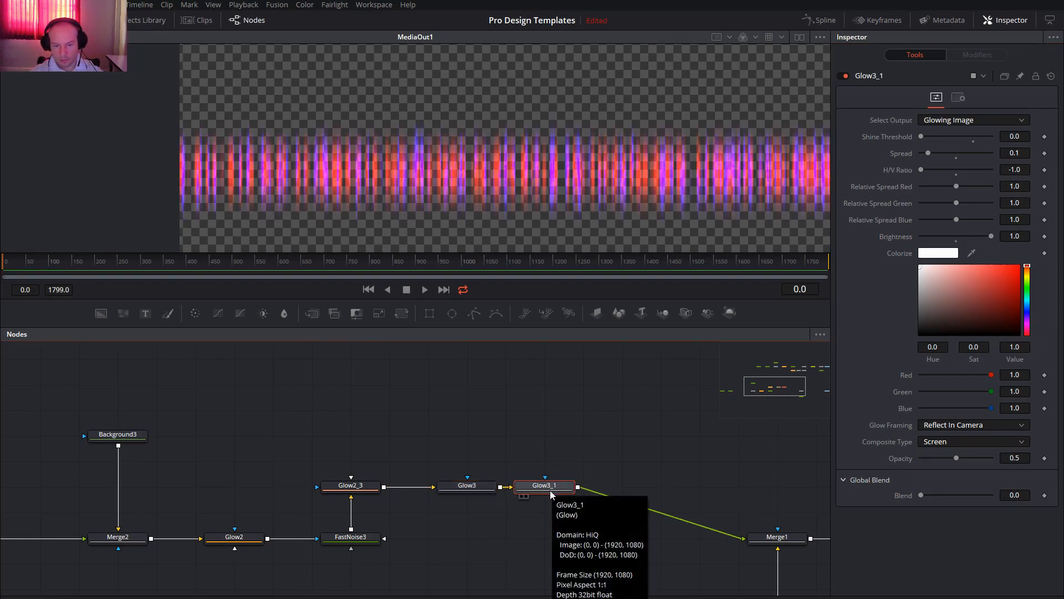
pyautogui.moveTo(551, 493); pyautogui.dragTo(476, 541)
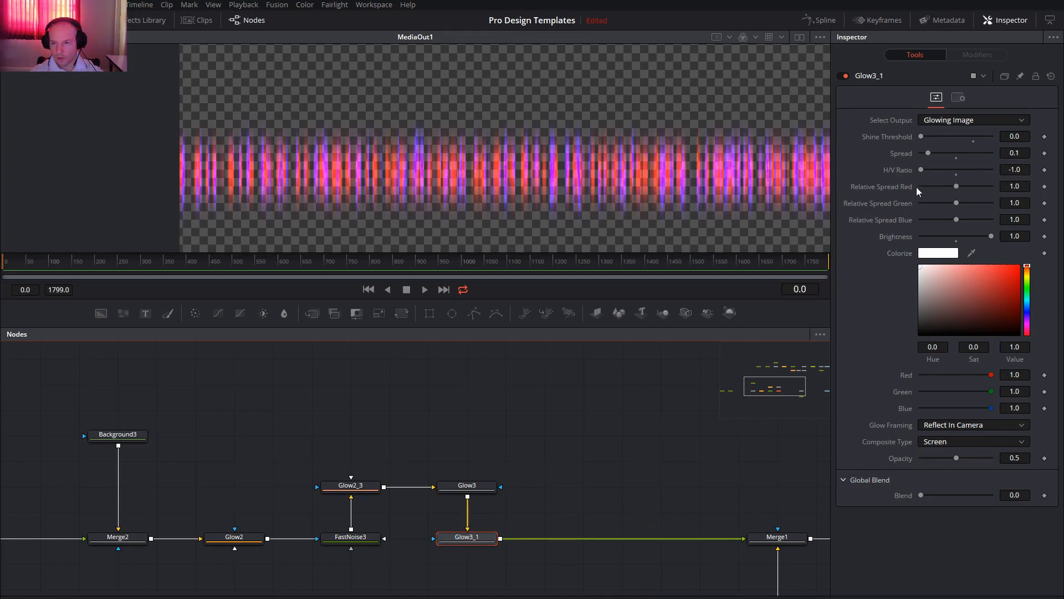
pyautogui.click(1024, 153)
pyautogui.press('BackSpace')
pyautogui.write('2')
pyautogui.press('Return')
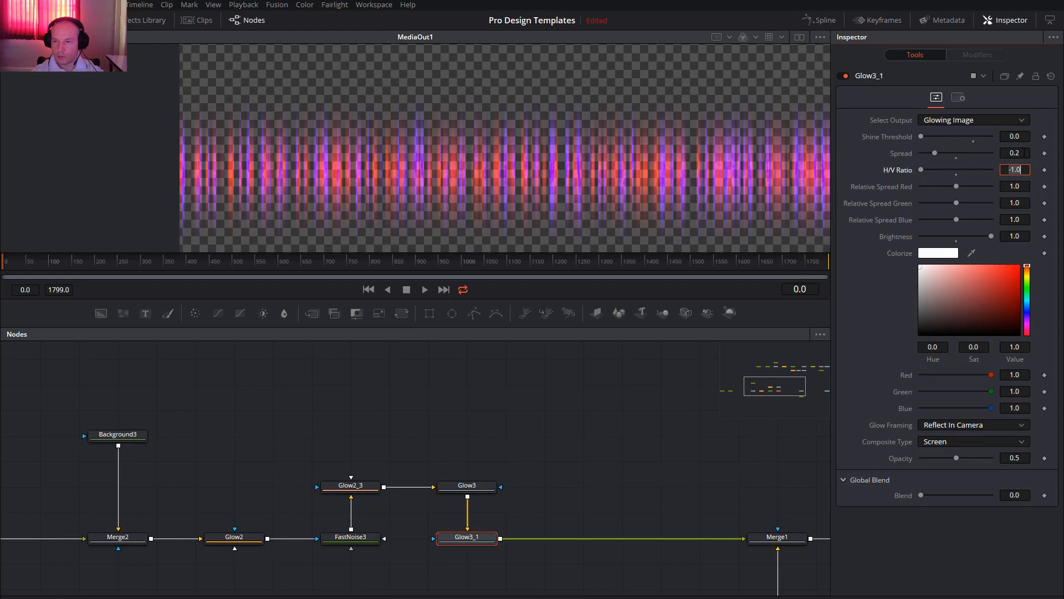
# Insert a copy of Glow3_1 before Merge1, set its spread to 0.5, and check the whole frame
pyautogui.click(484, 538)
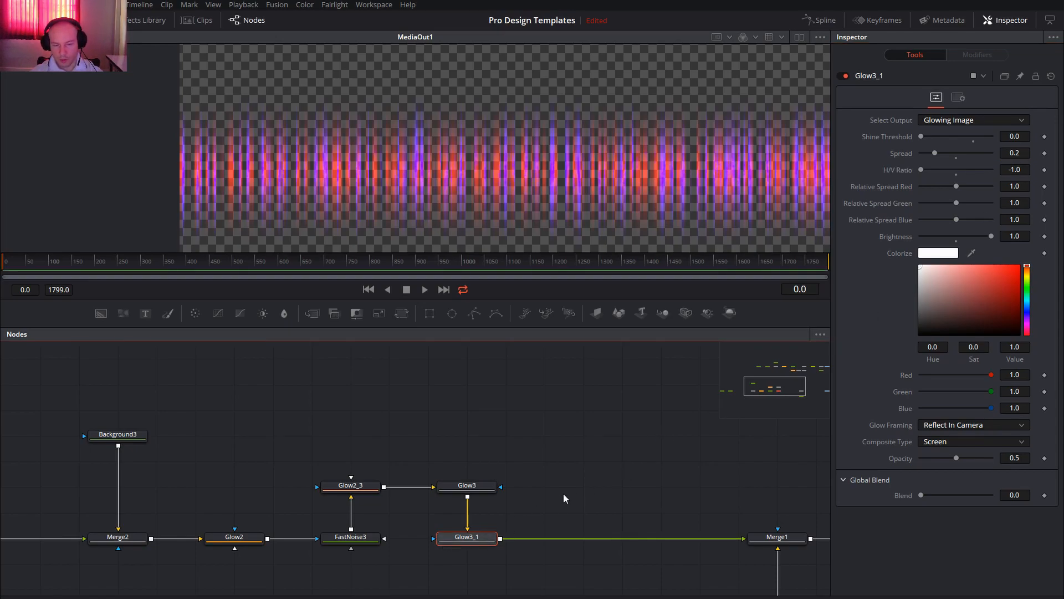
pyautogui.hotkey('ctrl', 'v')
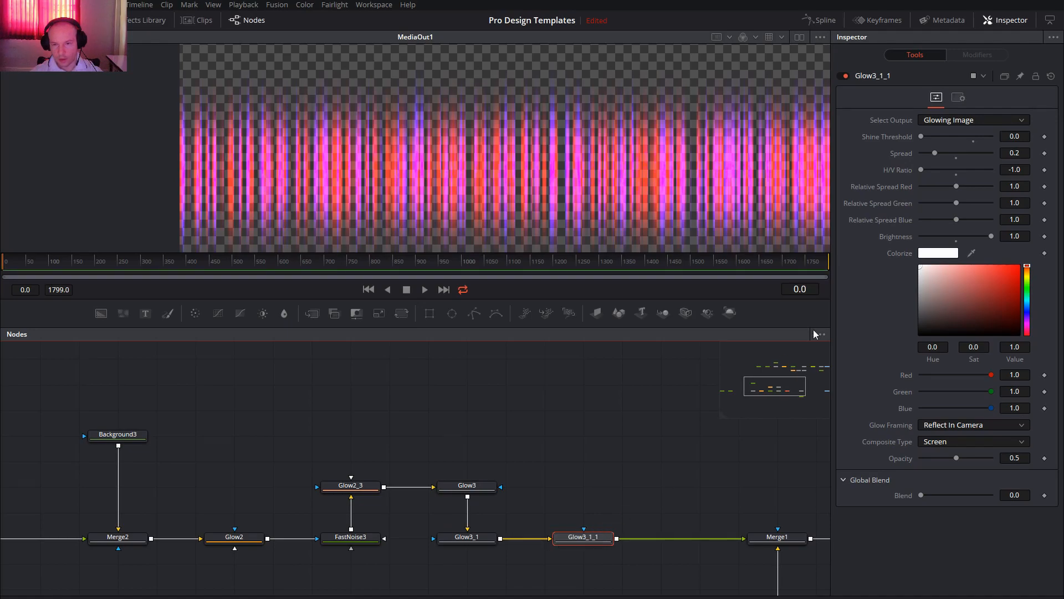
pyautogui.click(1021, 153)
pyautogui.press('BackSpace')
pyautogui.write('5')
pyautogui.press('Tab')
pyautogui.scroll(-3, 654, 147)
pyautogui.scroll(2, 654, 147)
pyautogui.click(671, 151)
pyautogui.scroll(2, 654, 149)
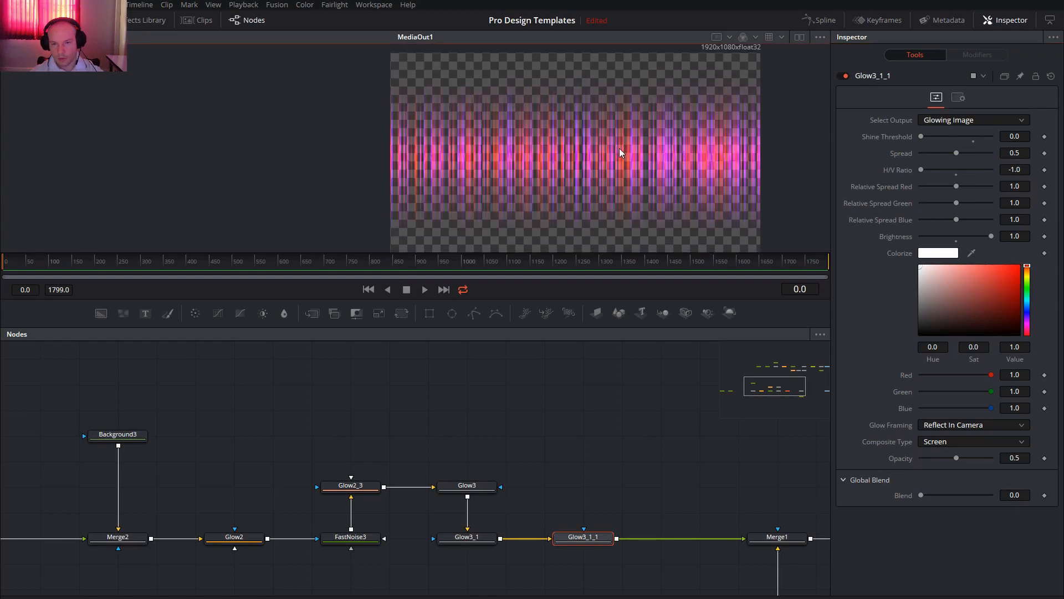
# Increase Glow3_1_1's spread to 0.6
pyautogui.click(1027, 153)
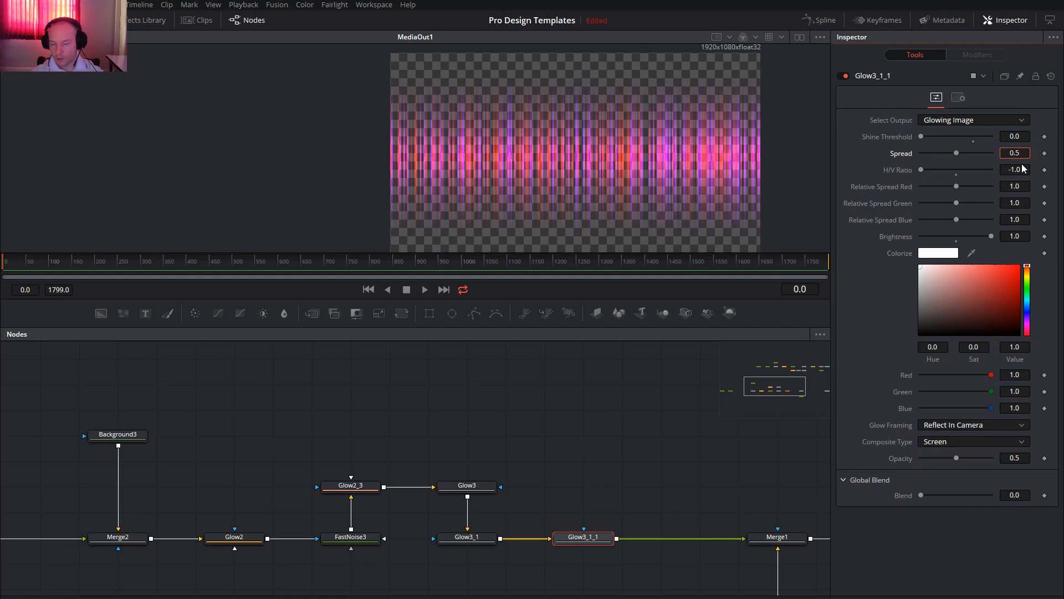
pyautogui.write('.6')
pyautogui.press('Tab')
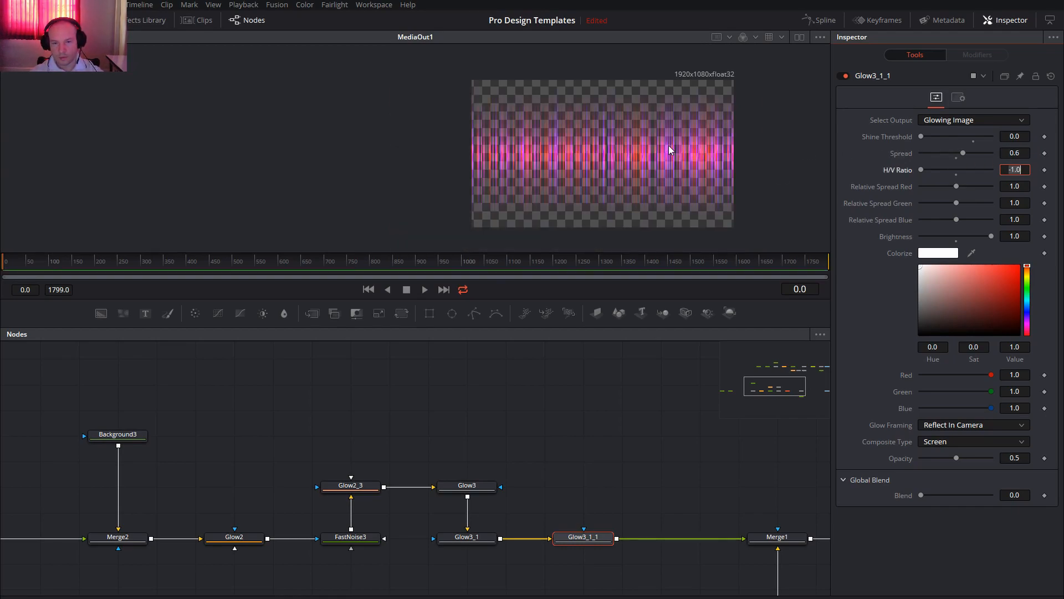
pyautogui.moveTo(688, 165); pyautogui.dragTo(642, 159)
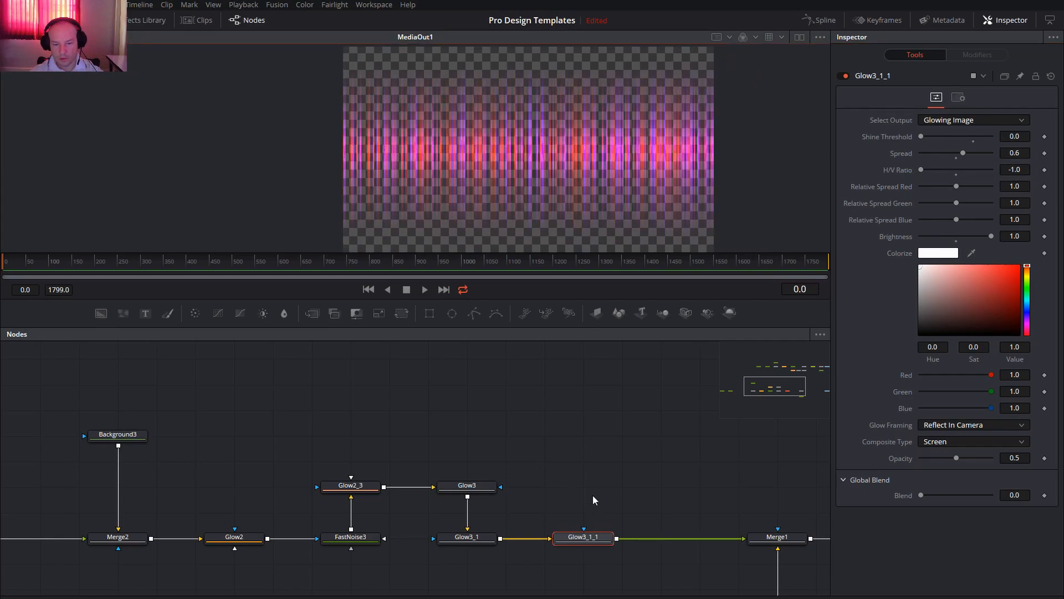
# Insert a Brightness/Contrast node after Glow3_1_1 and set its gain to 5.0
pyautogui.hotkey('shift', 'space')
pyautogui.write('bri')
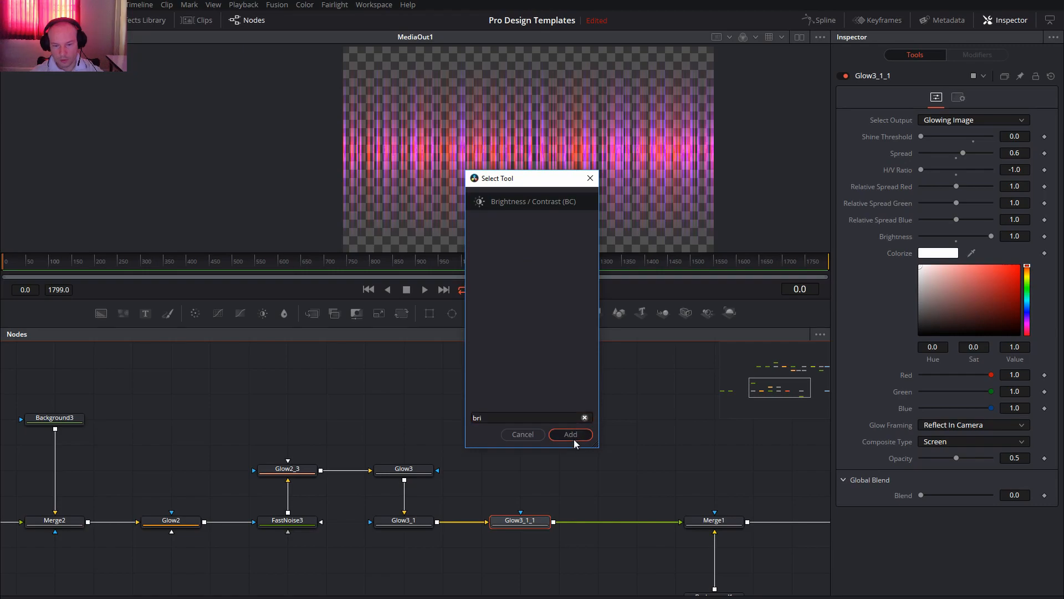
pyautogui.click(574, 437)
pyautogui.moveTo(957, 136); pyautogui.dragTo(992, 136)
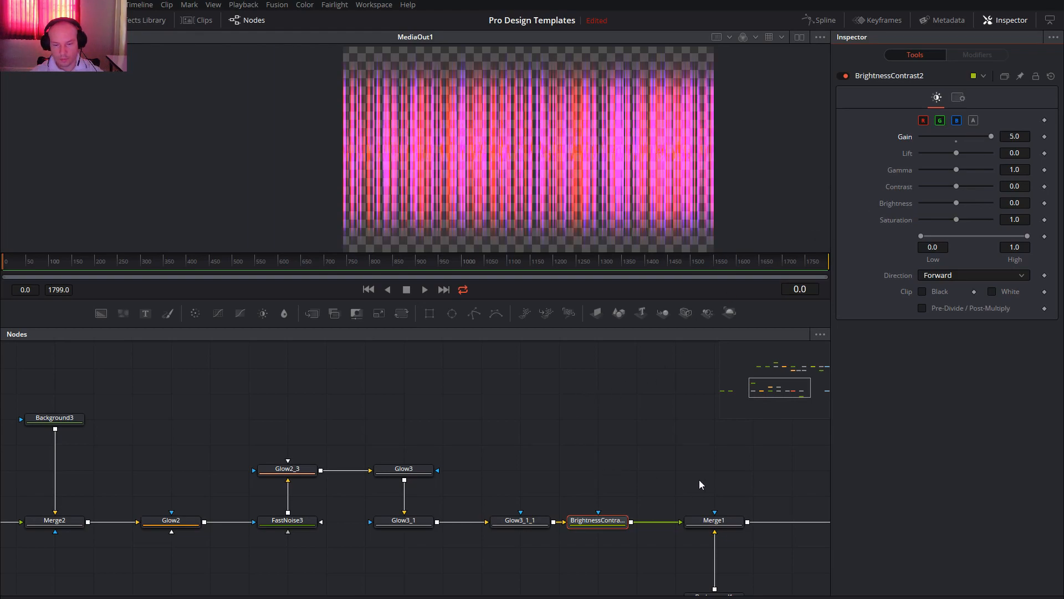
# Make Background1's black colour fully opaque by setting its alpha to 1.0
pyautogui.moveTo(700, 481); pyautogui.dragTo(384, 410)
pyautogui.click(416, 526)
pyautogui.click(925, 131)
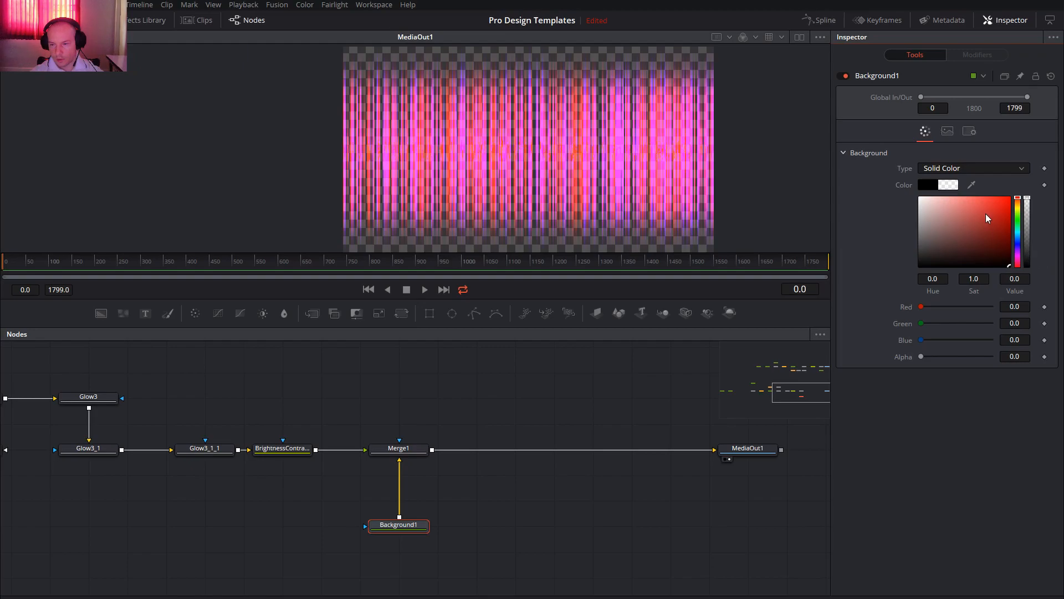
pyautogui.click(1029, 260)
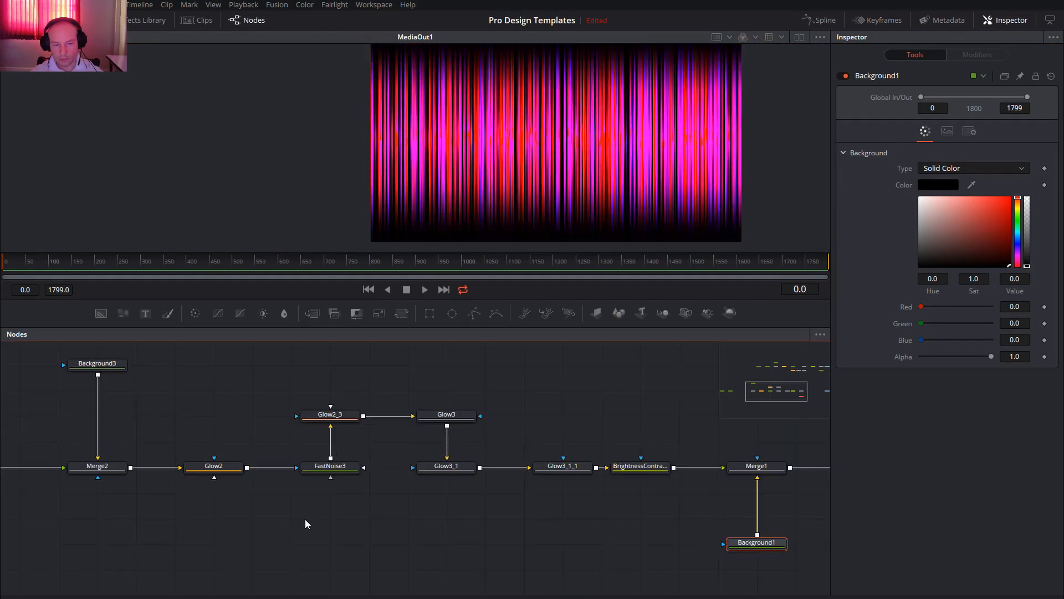
# Set FastNoise3's Color 1 value to 0.01 and darken its blue Color 2 to a value of 0.819
pyautogui.click(328, 467)
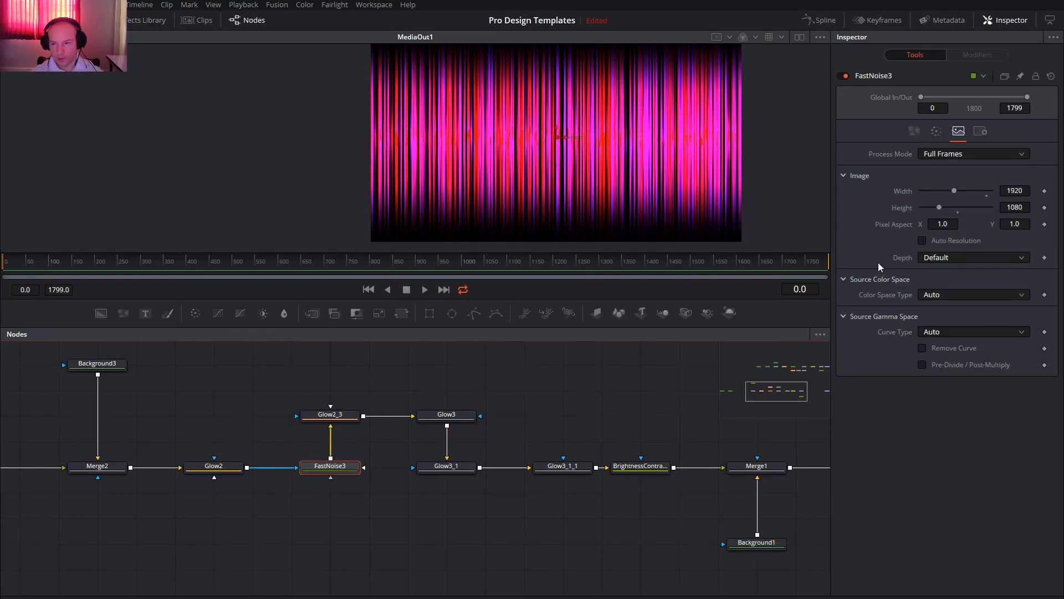
pyautogui.click(937, 132)
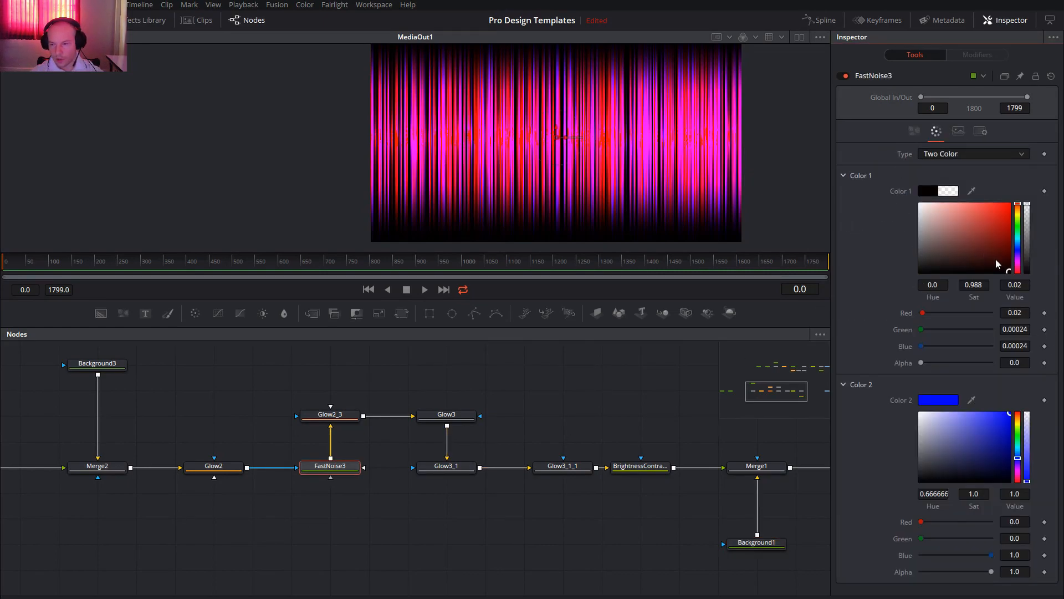
pyautogui.click(1008, 272)
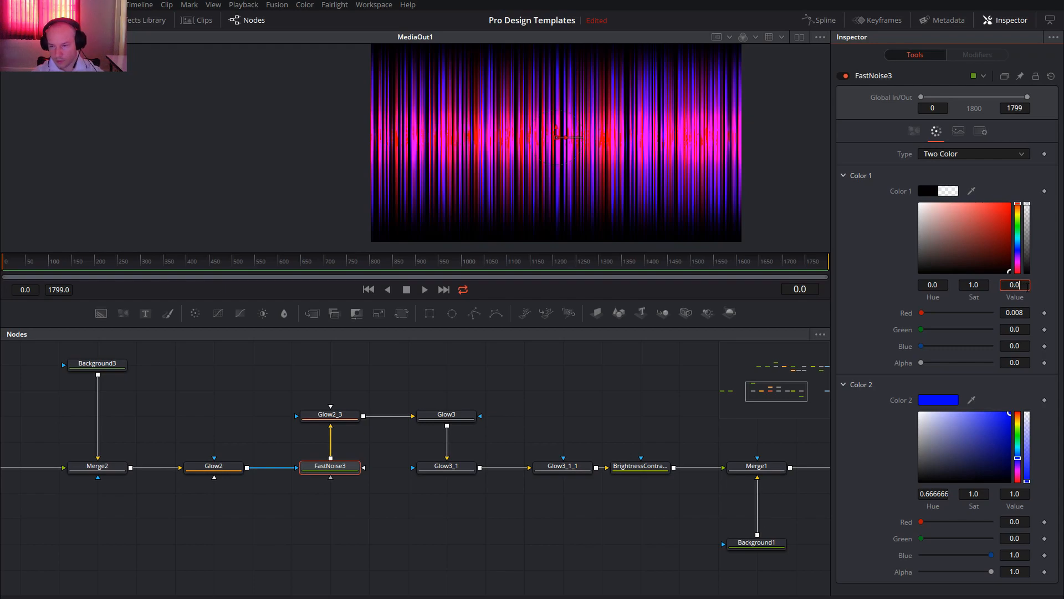
pyautogui.press('Tab')
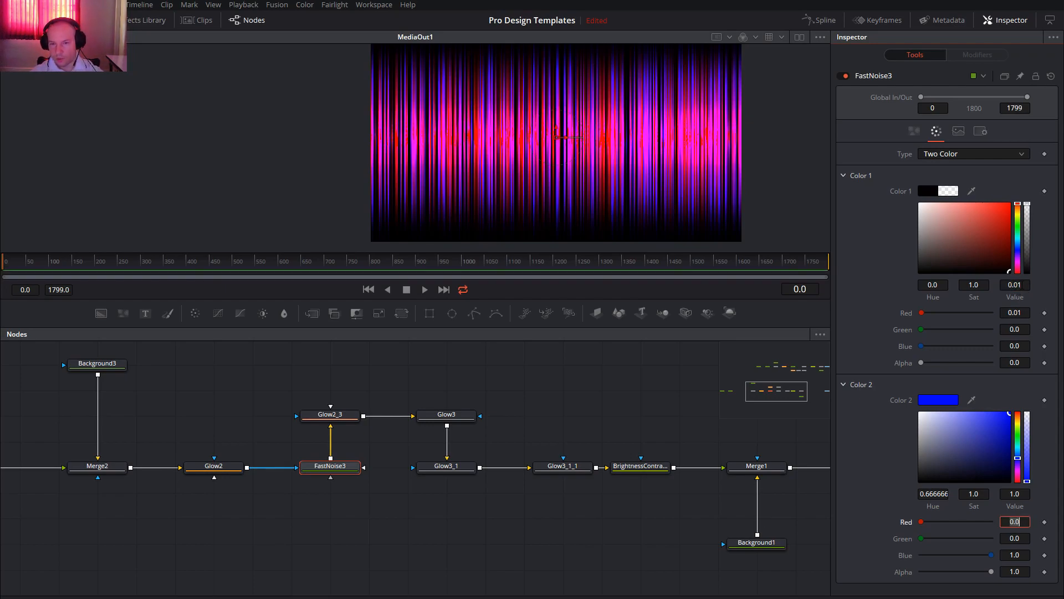
pyautogui.moveTo(1002, 425)
pyautogui.mouseDown()
pyautogui.moveTo(1015, 479)
pyautogui.moveTo(1032, 422)
pyautogui.moveTo(1041, 429)
pyautogui.mouseUp()
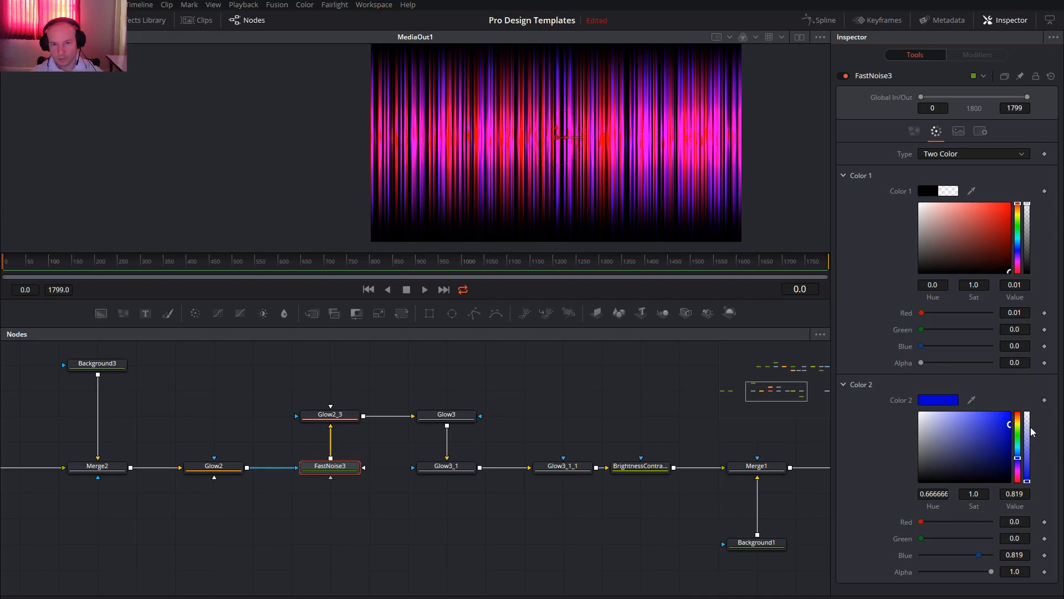
# Set FastNoise2's seethe rate to 0.05 and preview the motion by scrubbing to frame 186
pyautogui.moveTo(593, 408); pyautogui.dragTo(552, 406)
pyautogui.moveTo(199, 435); pyautogui.dragTo(637, 444)
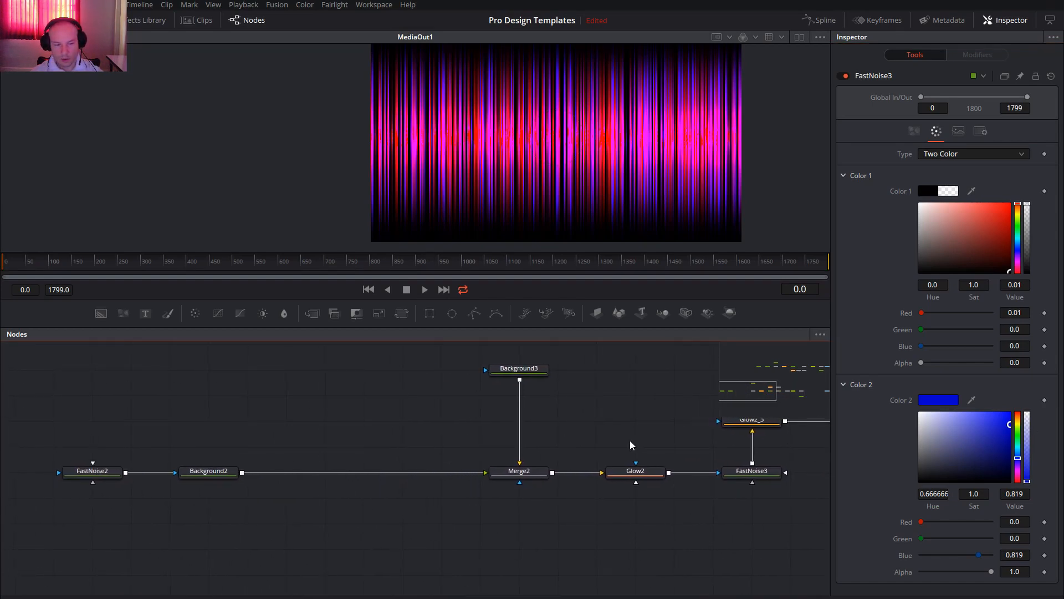
pyautogui.click(92, 470)
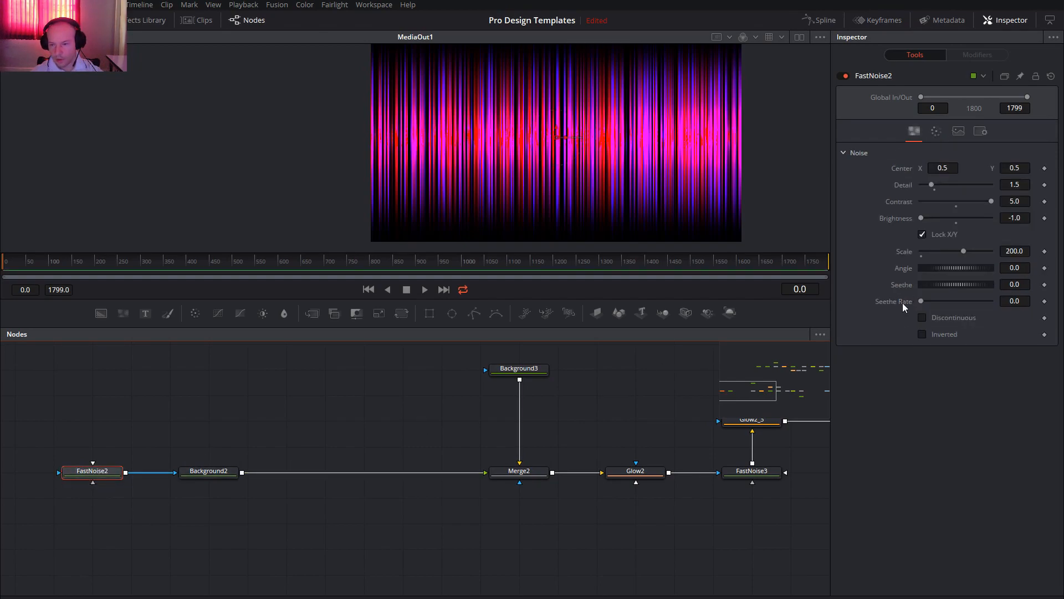
pyautogui.click(1019, 301)
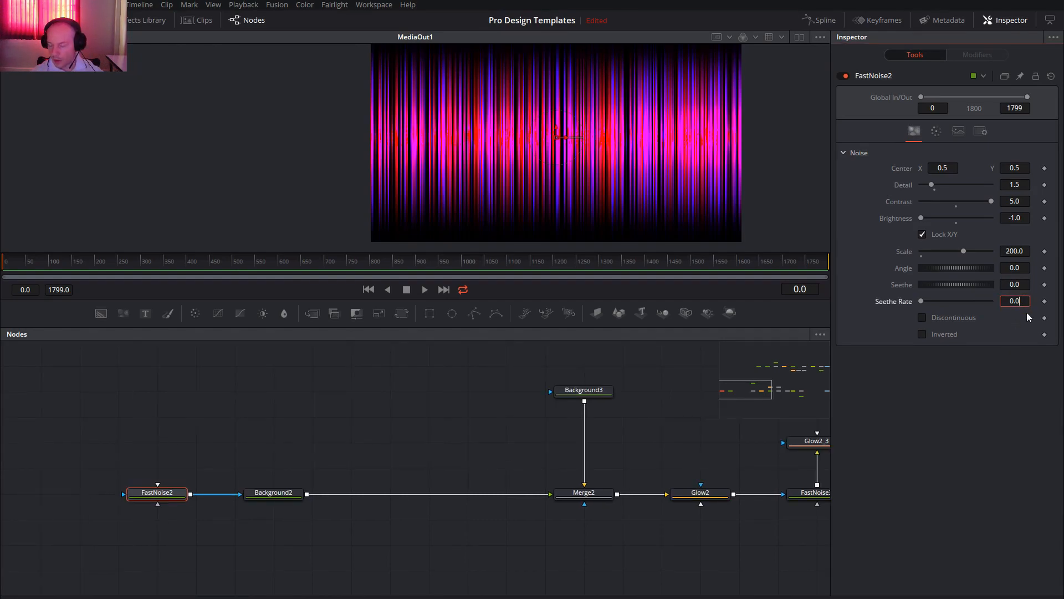
pyautogui.write('5')
pyautogui.press('Tab')
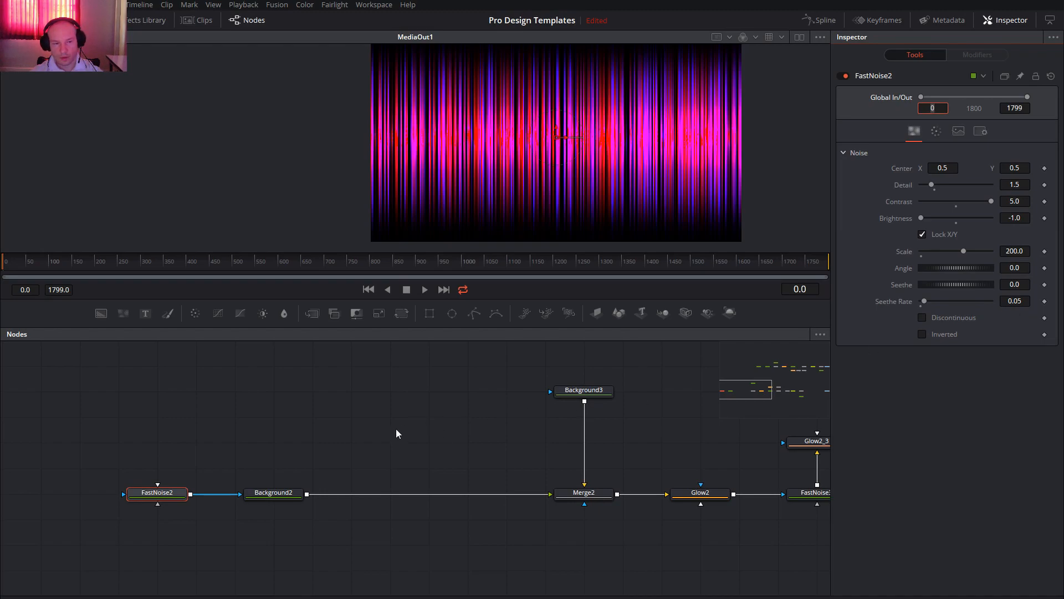
pyautogui.moveTo(10, 264); pyautogui.dragTo(89, 272)
# Reduce FastNoise2's seethe rate to 0.02
pyautogui.click(1019, 301)
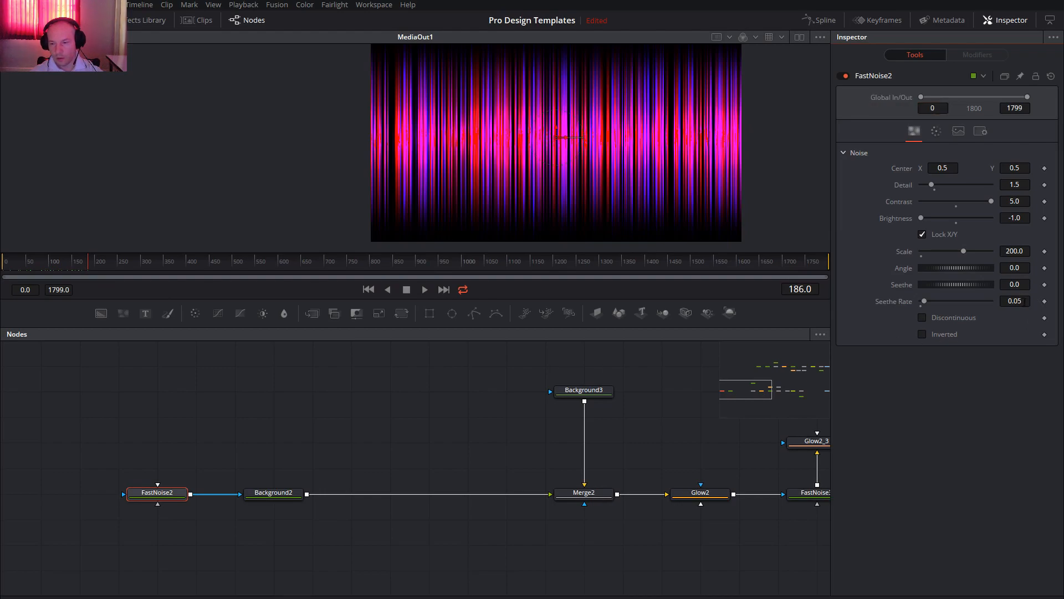
pyautogui.press('BackSpace')
pyautogui.press('Return')
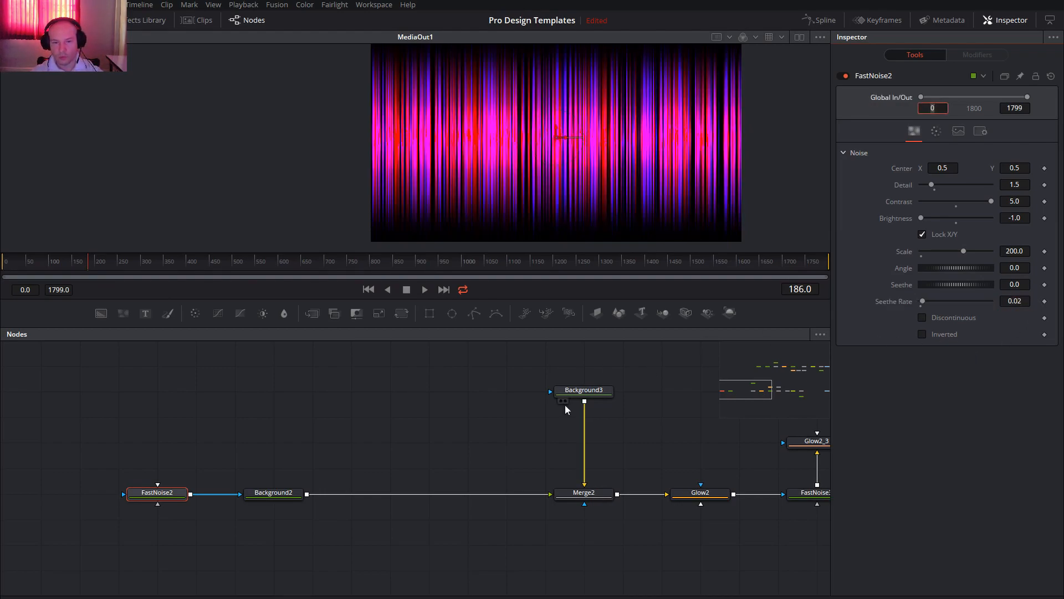
pyautogui.moveTo(576, 461); pyautogui.dragTo(244, 454)
pyautogui.moveTo(619, 458)
pyautogui.mouseDown()
pyautogui.moveTo(287, 453)
pyautogui.moveTo(437, 429)
pyautogui.moveTo(201, 398)
pyautogui.mouseUp()
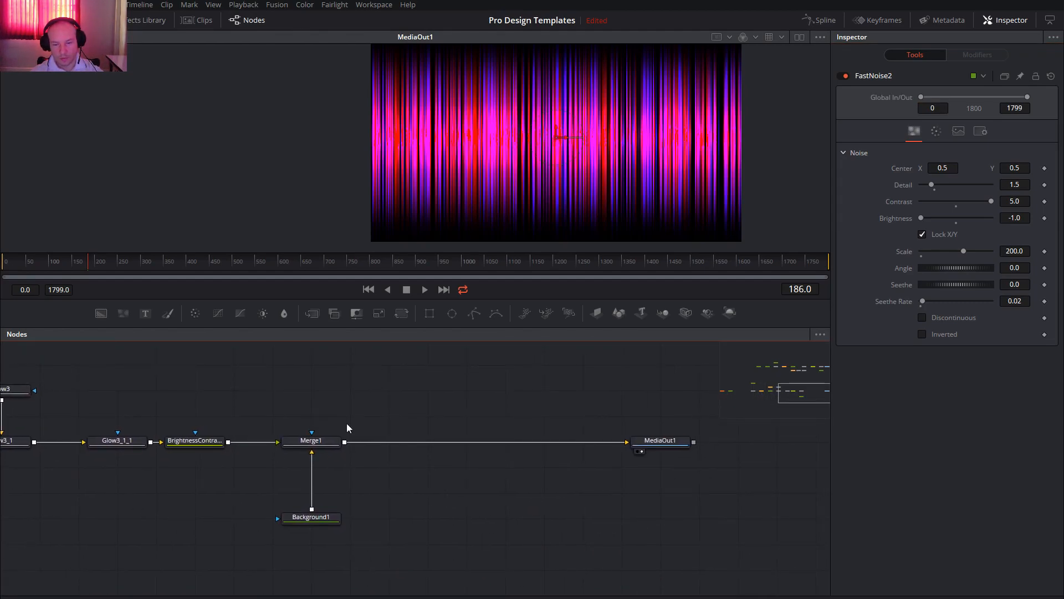
pyautogui.moveTo(287, 417); pyautogui.dragTo(708, 437)
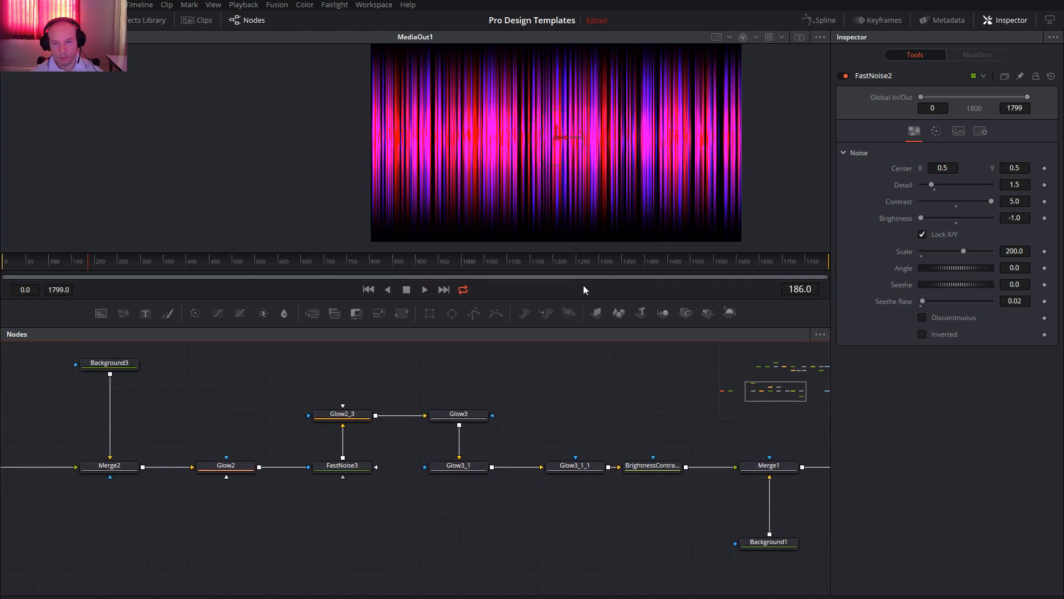
pyautogui.moveTo(670, 402); pyautogui.dragTo(335, 372)
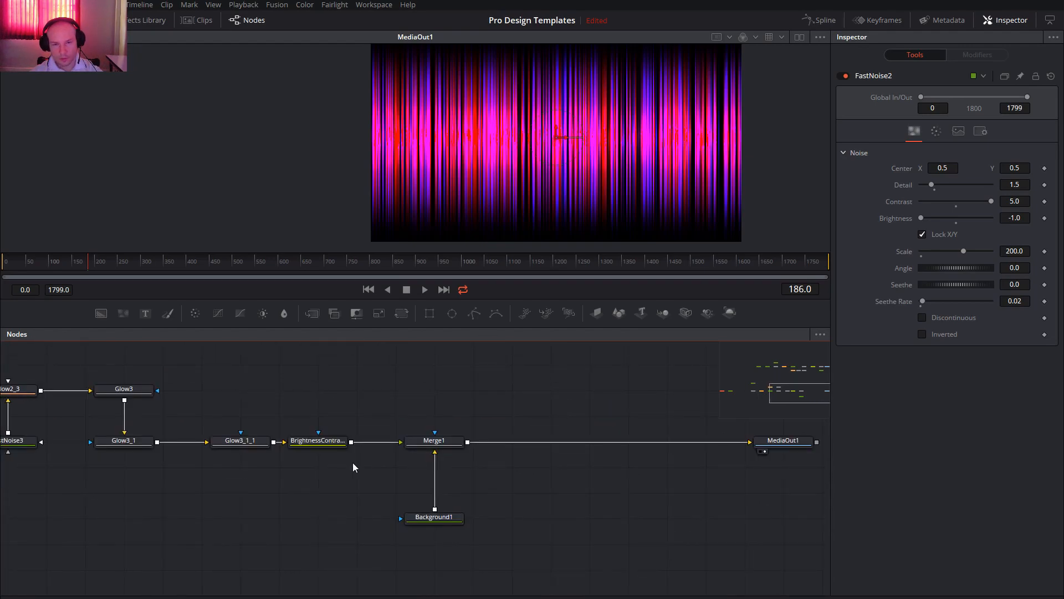